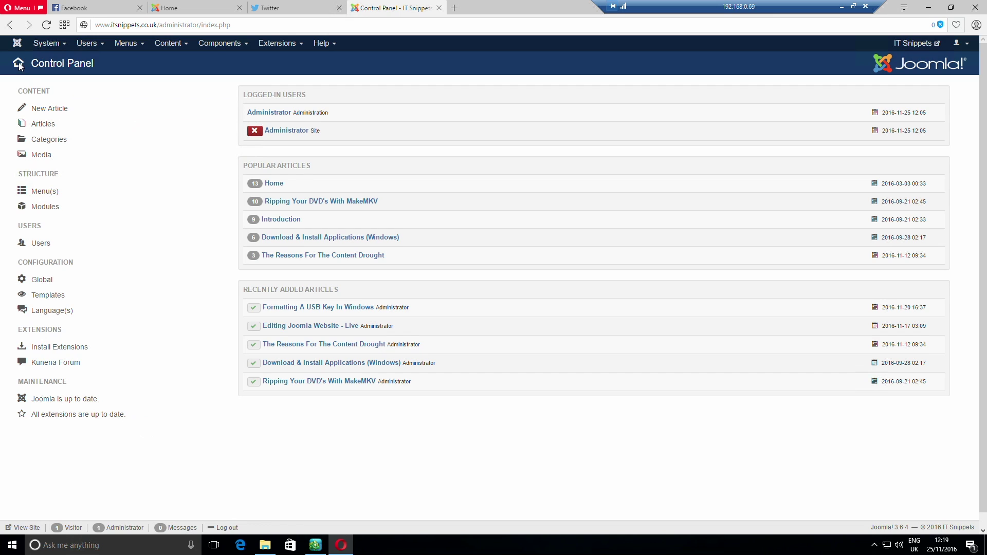
Refresh the admin panel, then open the live IT Snippets Home page in a new tab
left_click(17, 43)
left_click(913, 43)
left_click(485, 13)
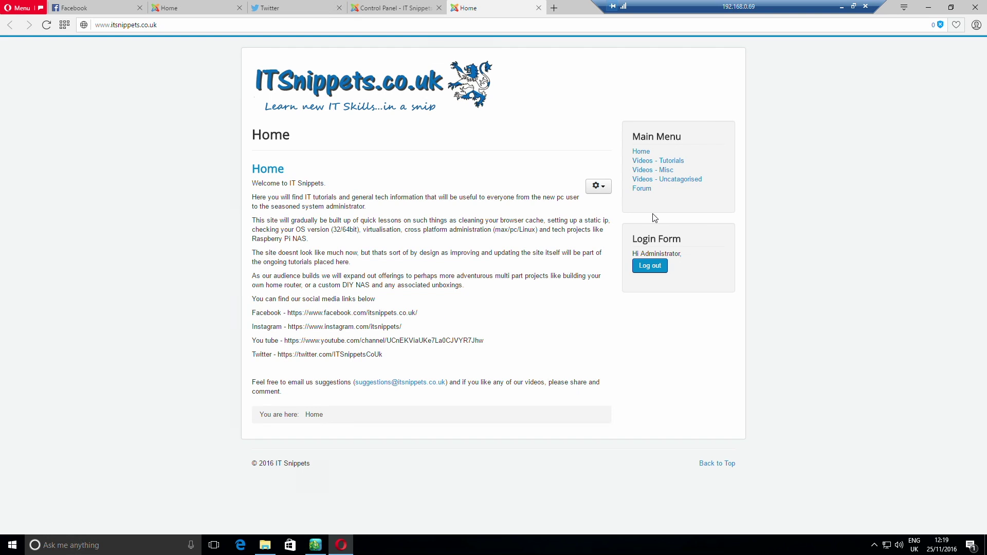
Select the four social media link lines to review them, then return to the admin tab
left_click_drag(383, 353, 243, 315)
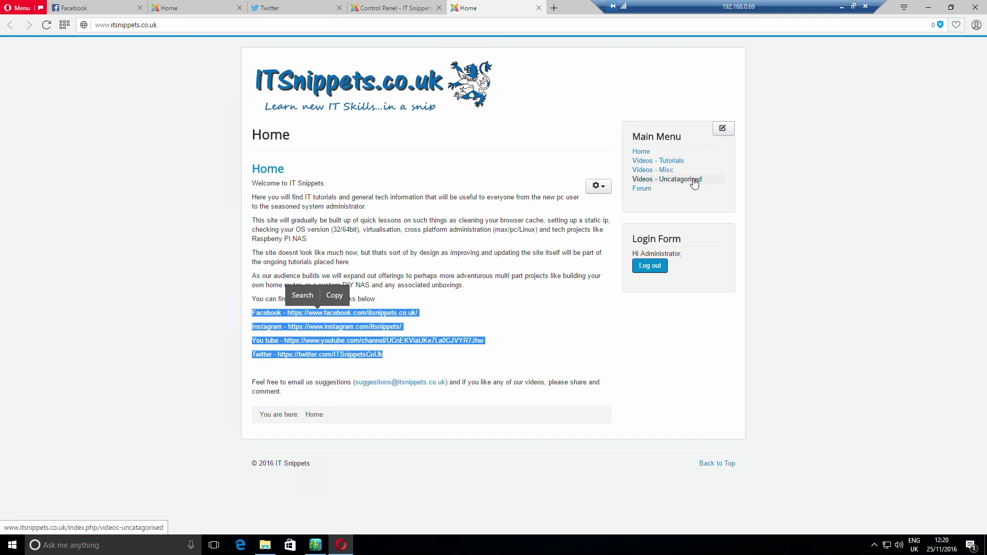
left_click(499, 277)
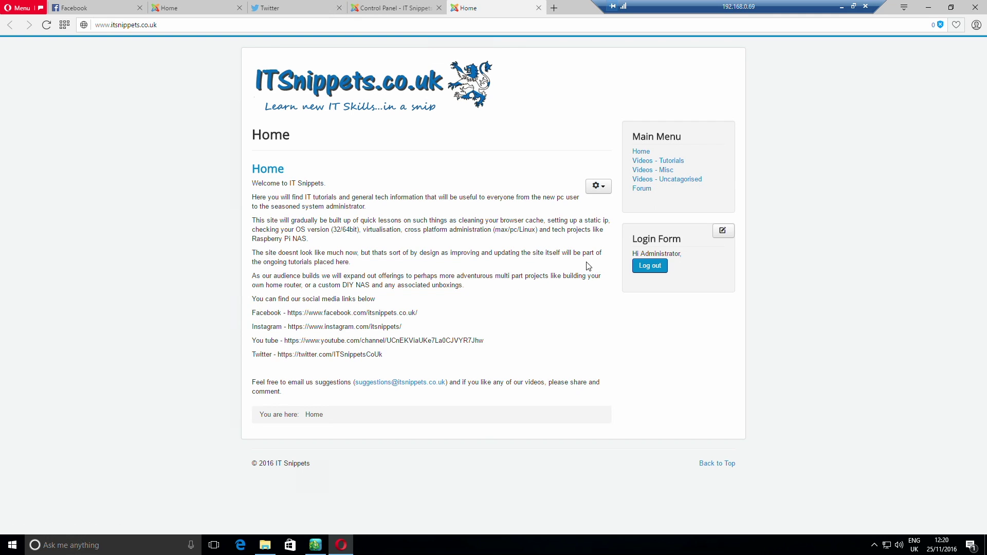
left_click(401, 14)
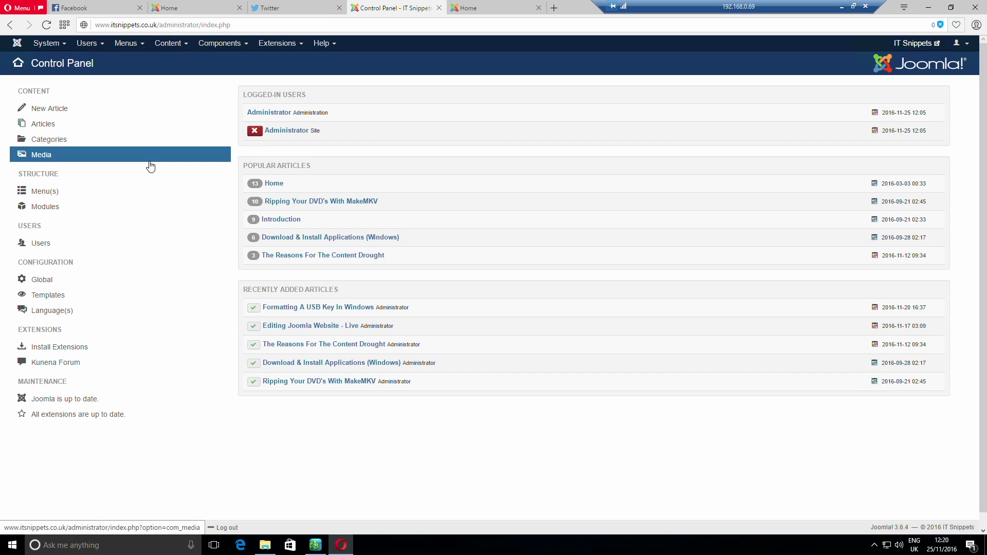
In the Modules manager, create a new site module of type Articles - Latest
left_click(39, 213)
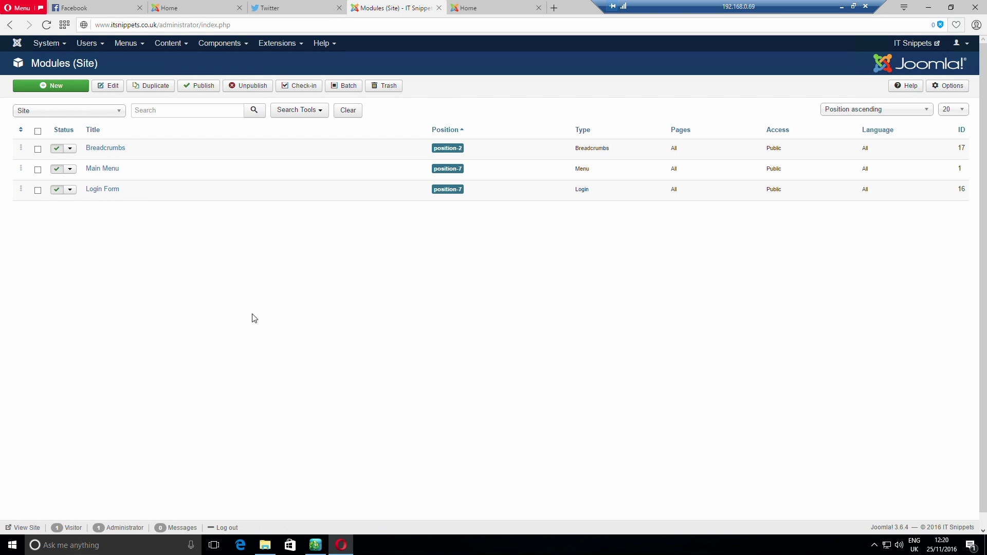
left_click(58, 87)
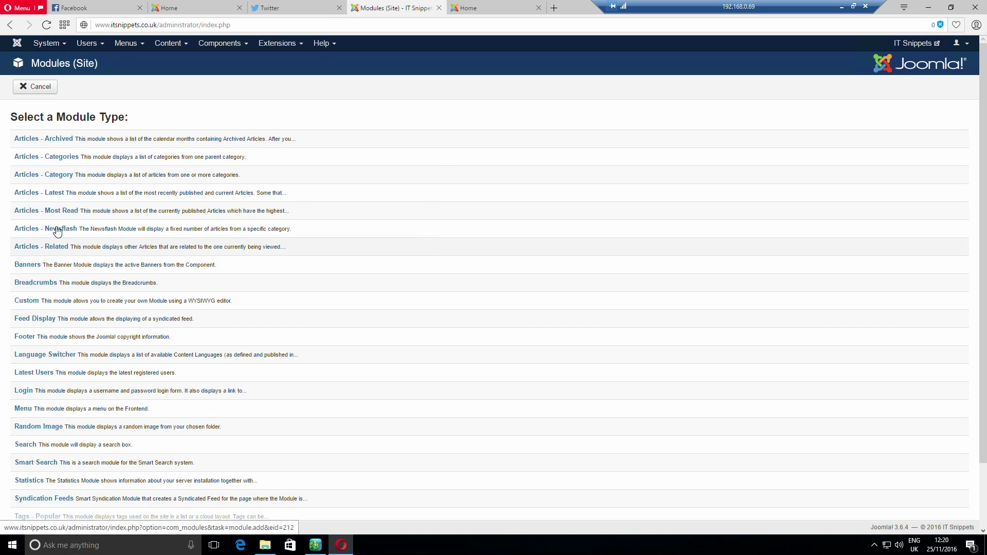
left_click(45, 195)
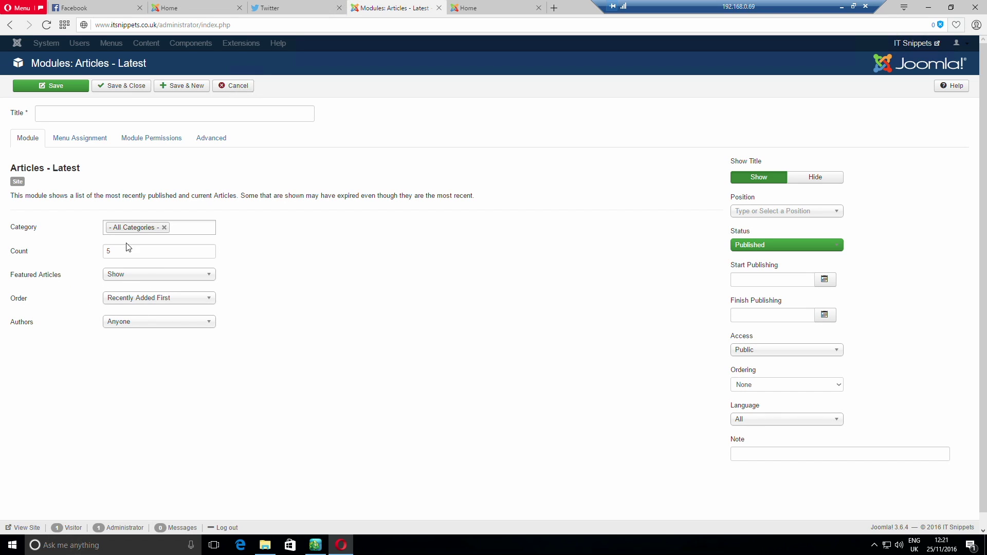
Title the module 'Latest', check its tabs, save and close it, and start another module
left_click(92, 117)
type("Latest")
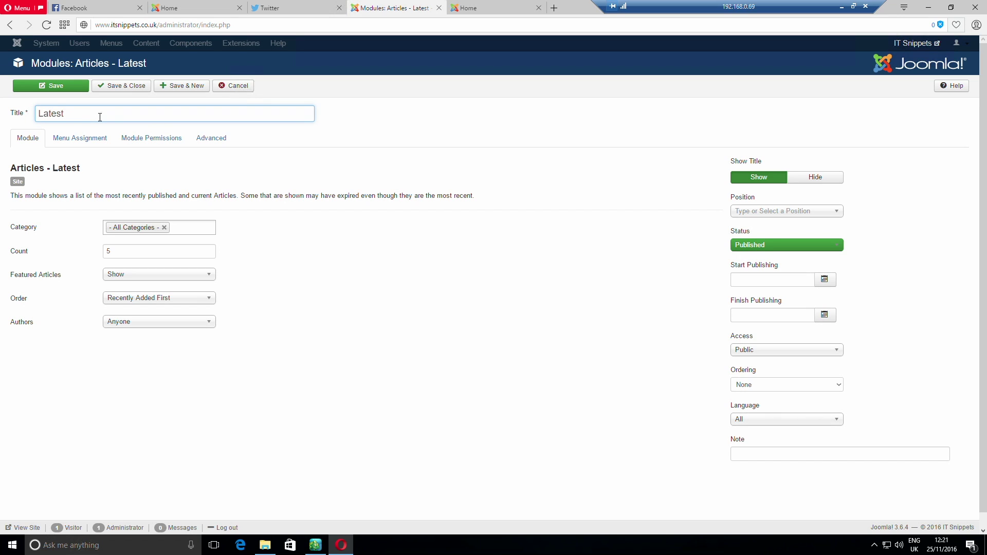
left_click(89, 142)
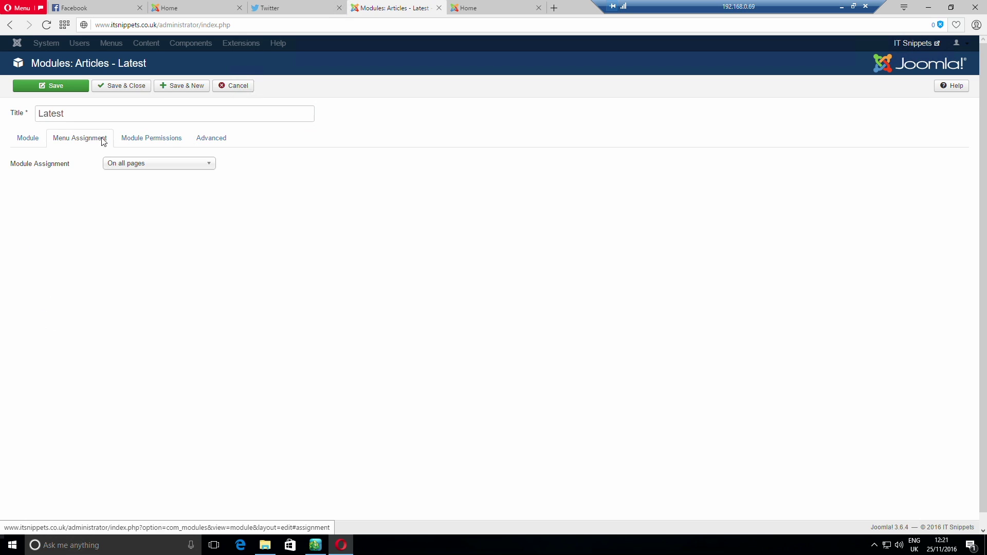
left_click(145, 143)
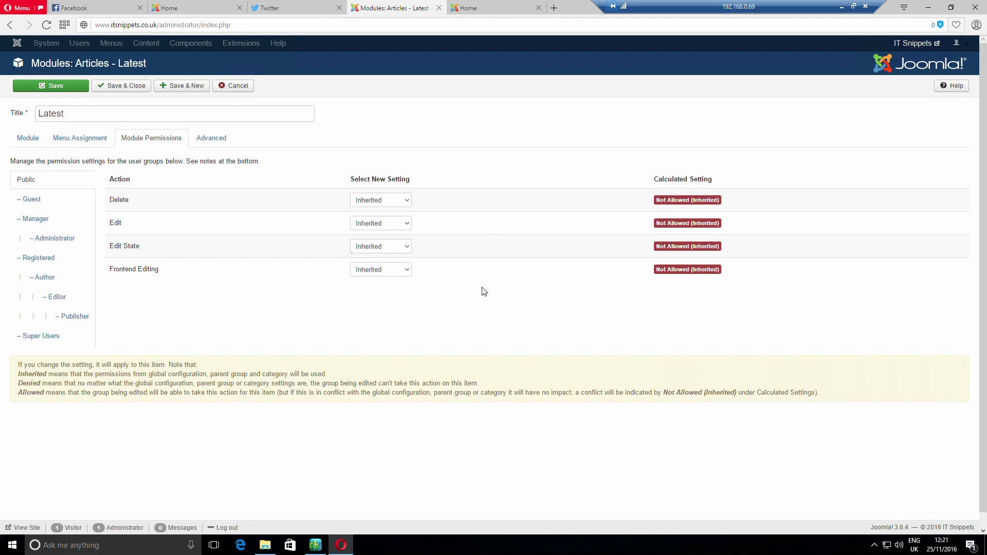
left_click(218, 140)
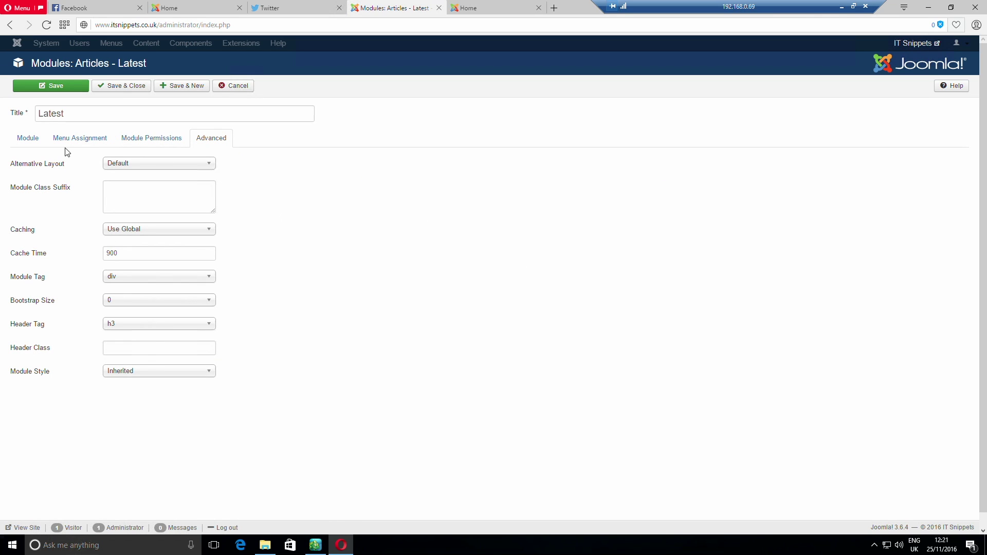
left_click(29, 140)
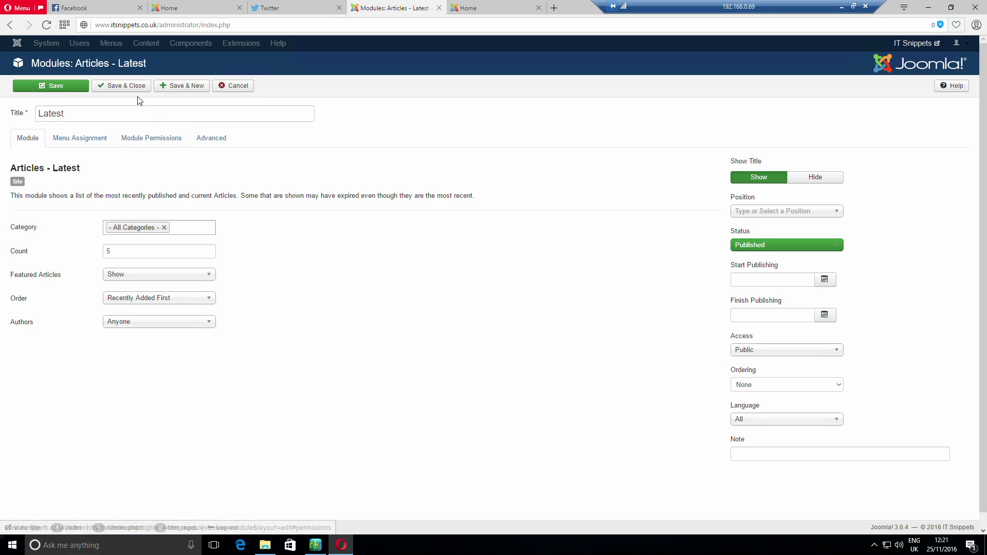
left_click(121, 89)
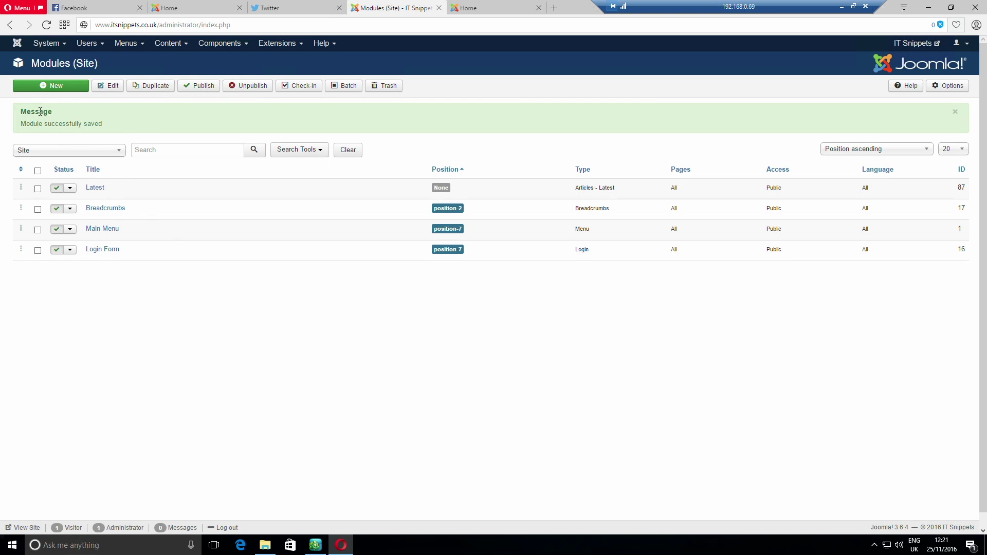
left_click(47, 88)
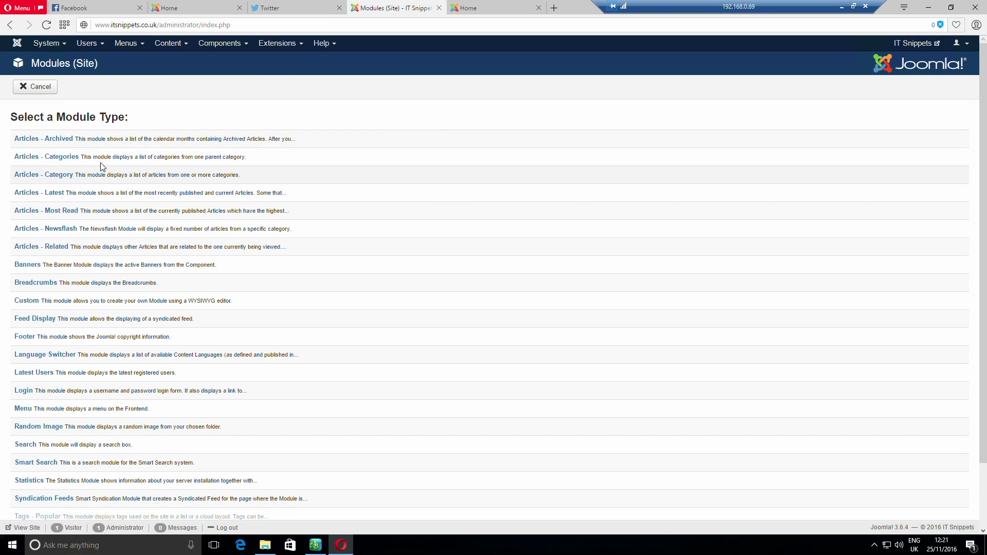
Create an Articles - Most Read module titled 'Popular' and save it
left_click(56, 211)
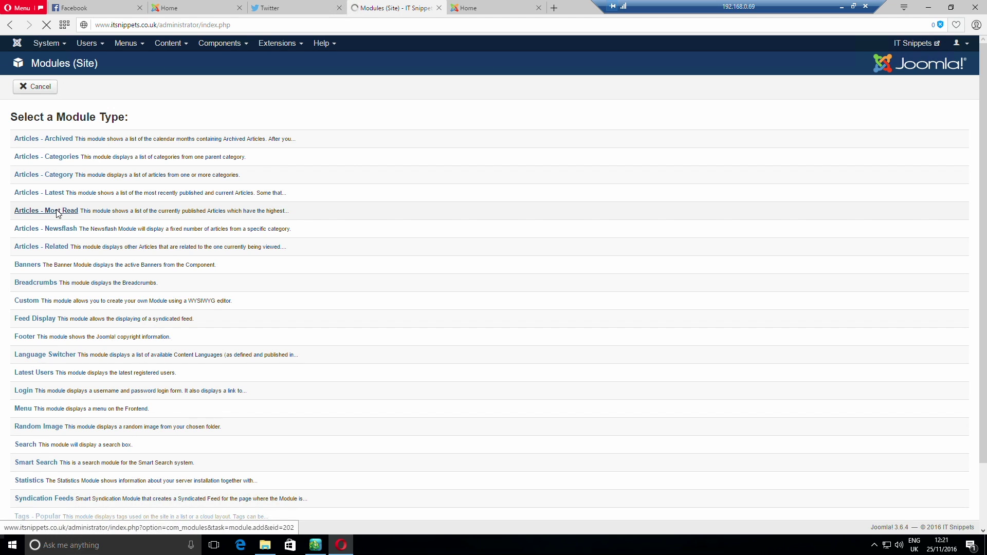
left_click(84, 115)
type("Popular")
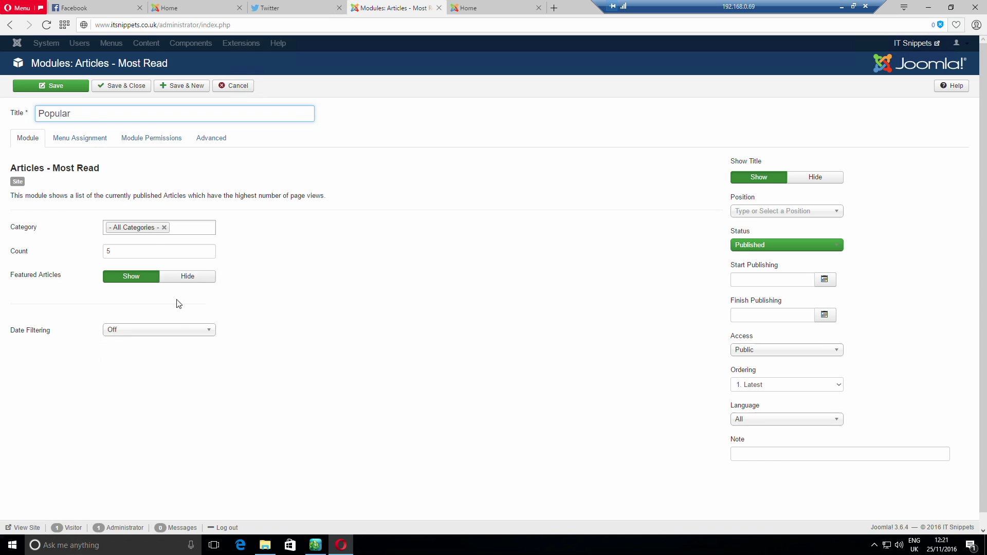
left_click(97, 141)
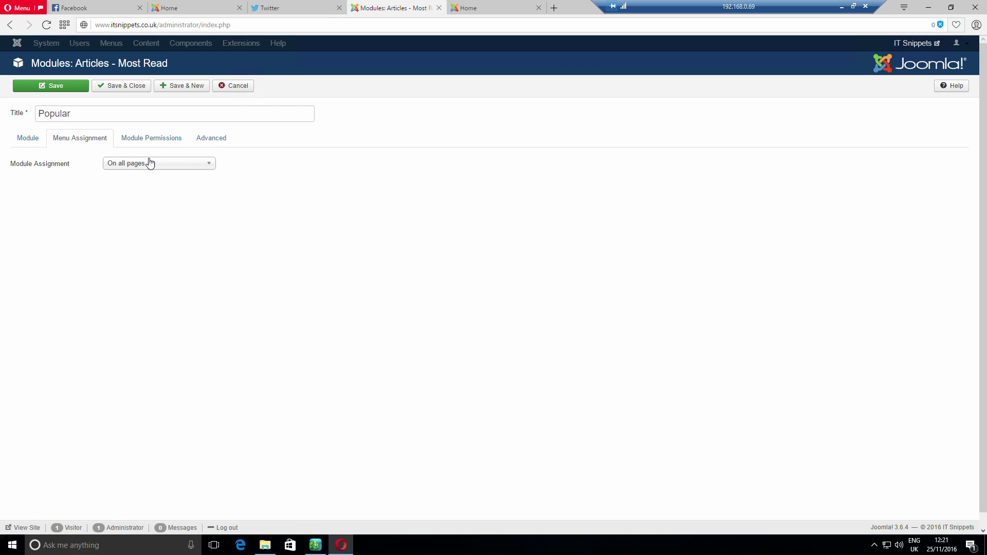
left_click(154, 142)
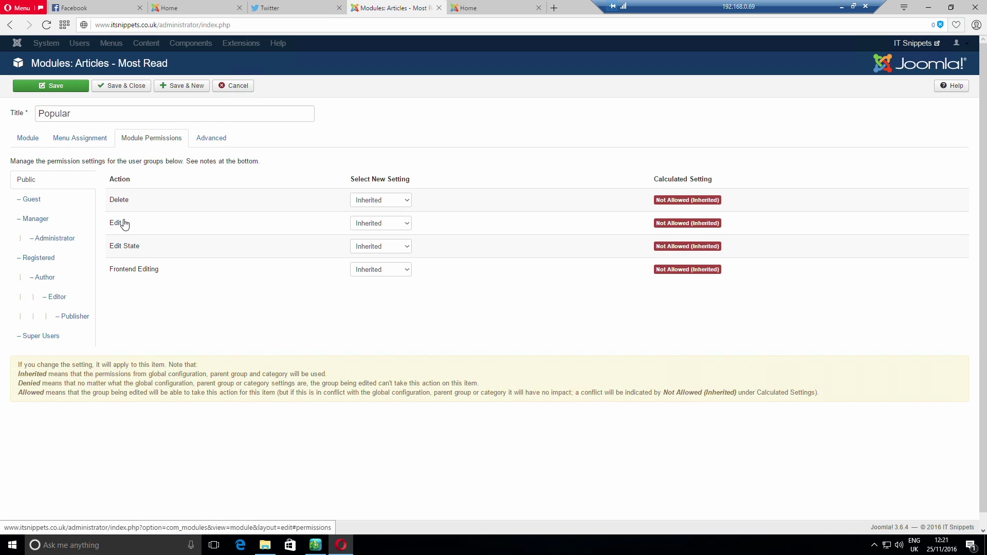
left_click(211, 137)
left_click(135, 86)
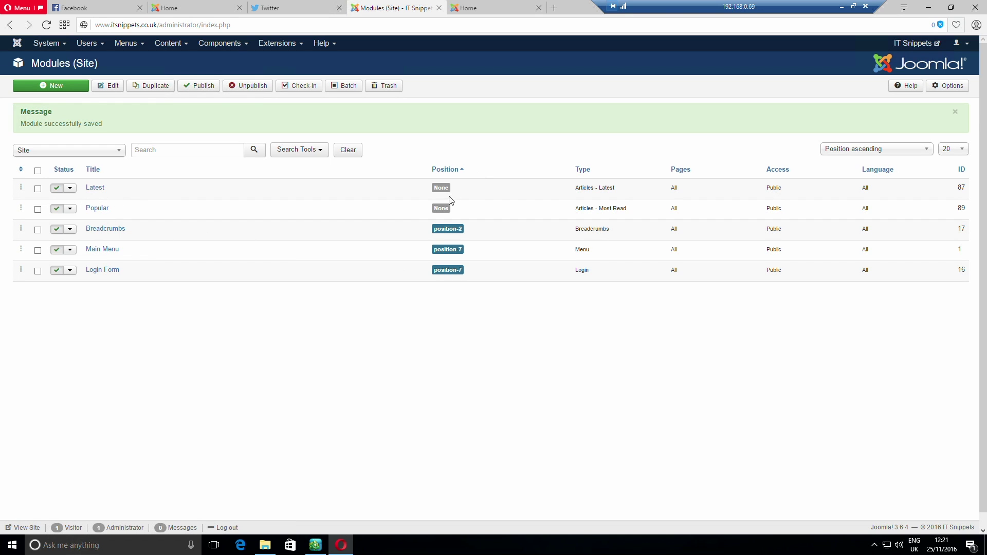
Set the Popular module's position to Left top [position-7] and save it
left_click(94, 211)
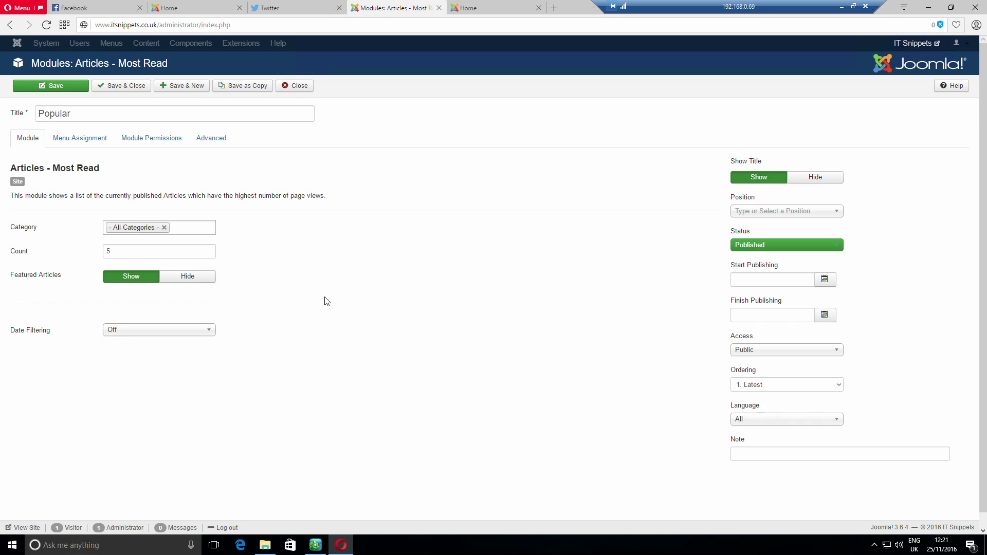
left_click(783, 213)
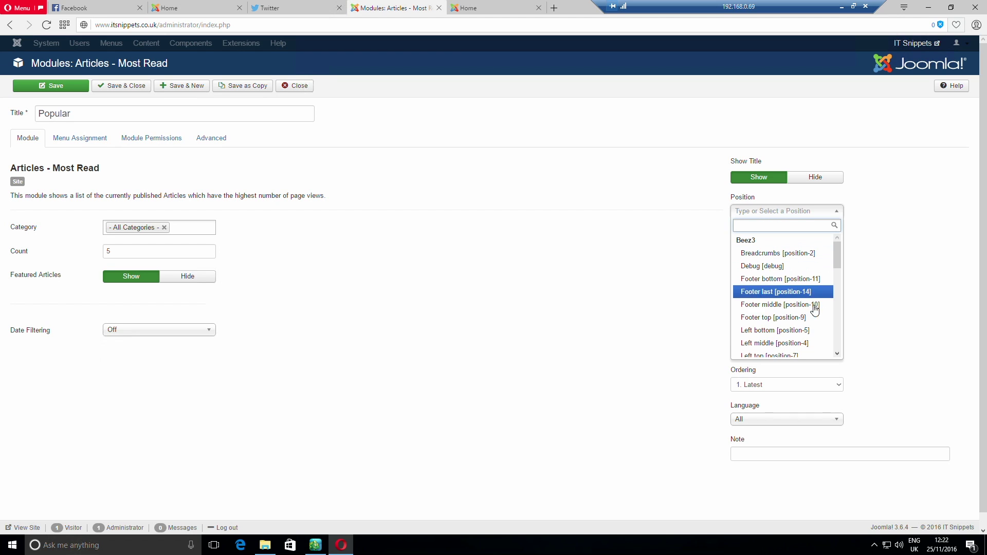
left_click(837, 352)
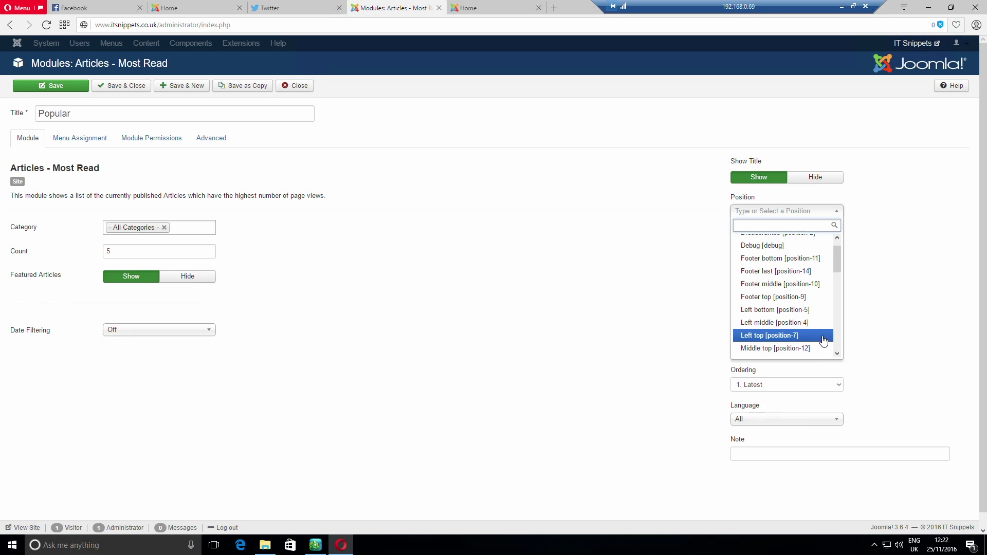
left_click(824, 339)
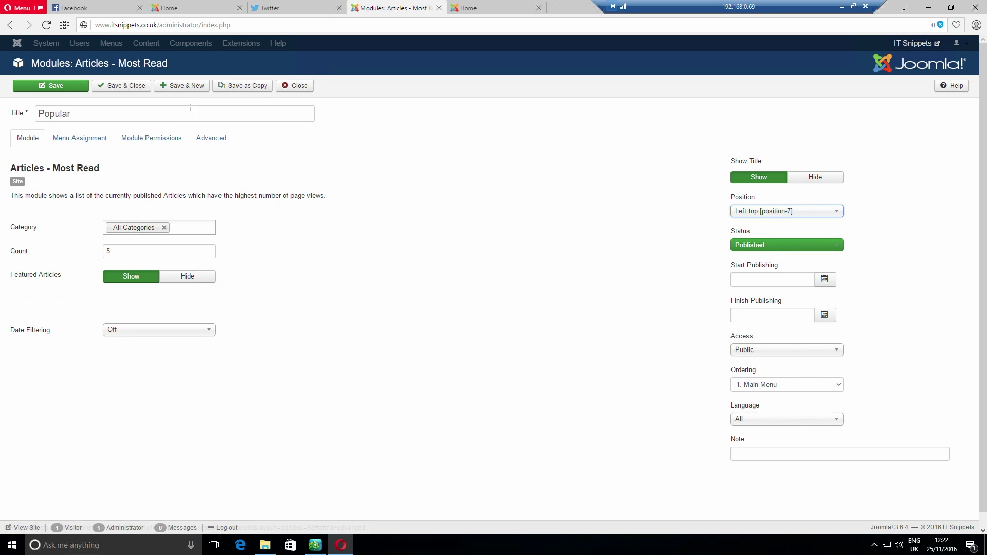
left_click(136, 89)
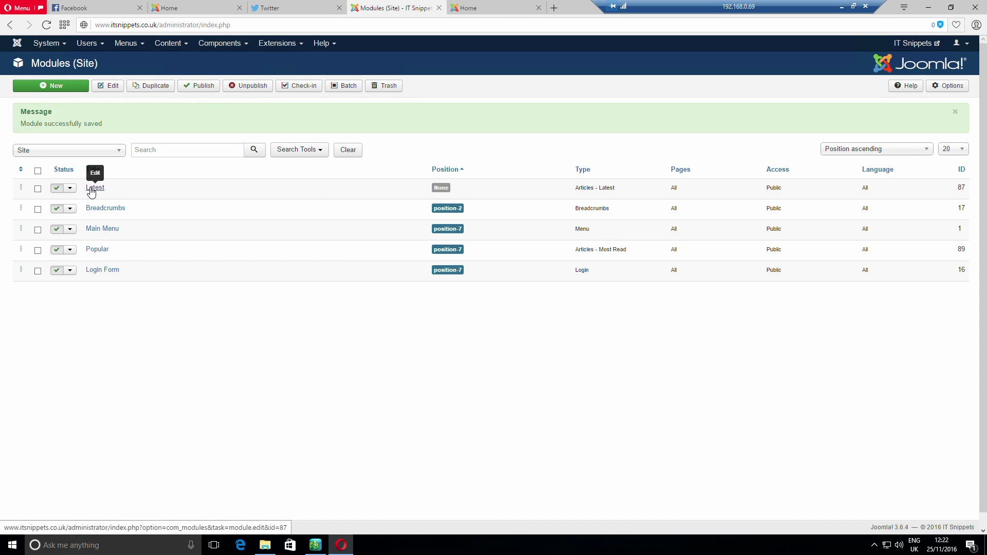
Set the Latest module's position to Left top [position-7] and save it
left_click(94, 188)
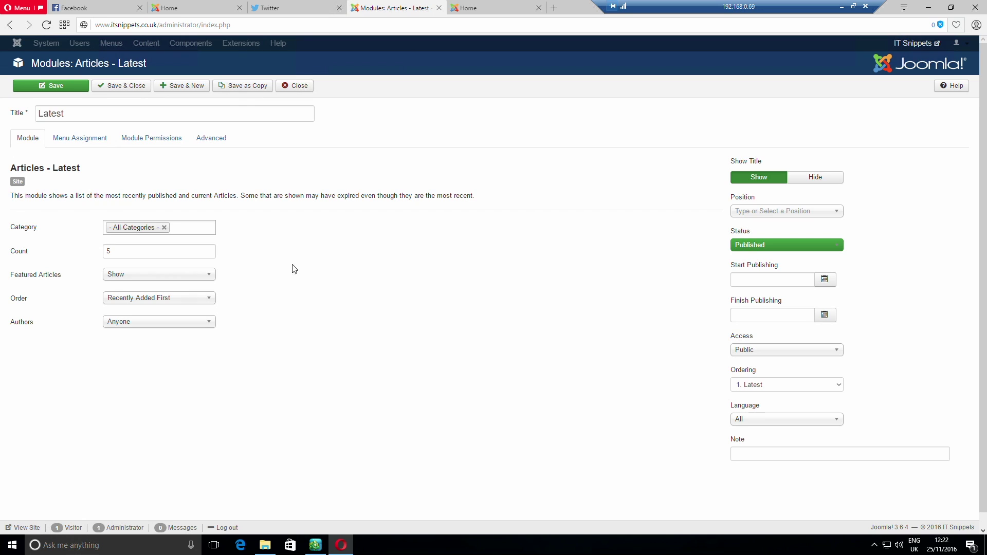
left_click(766, 212)
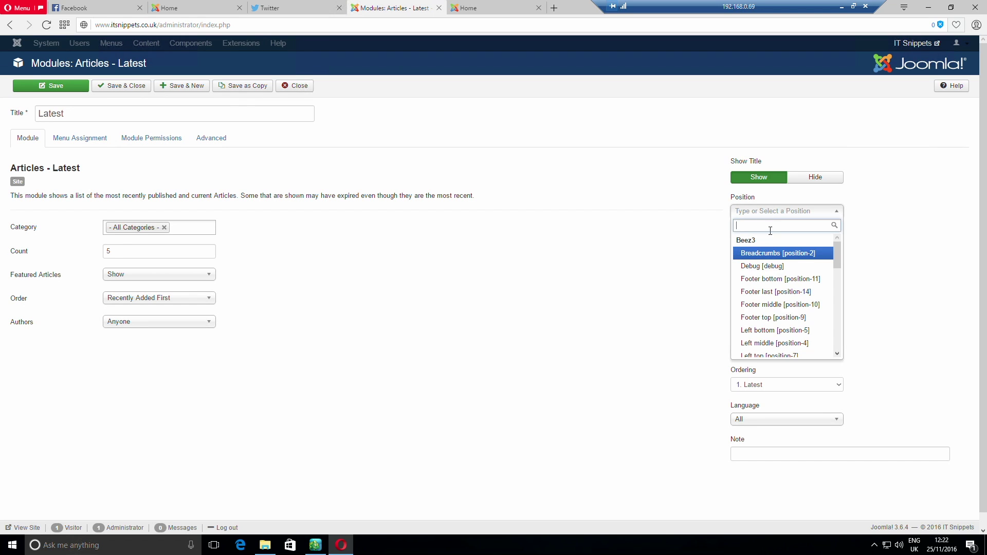
left_click(795, 355)
left_click(129, 89)
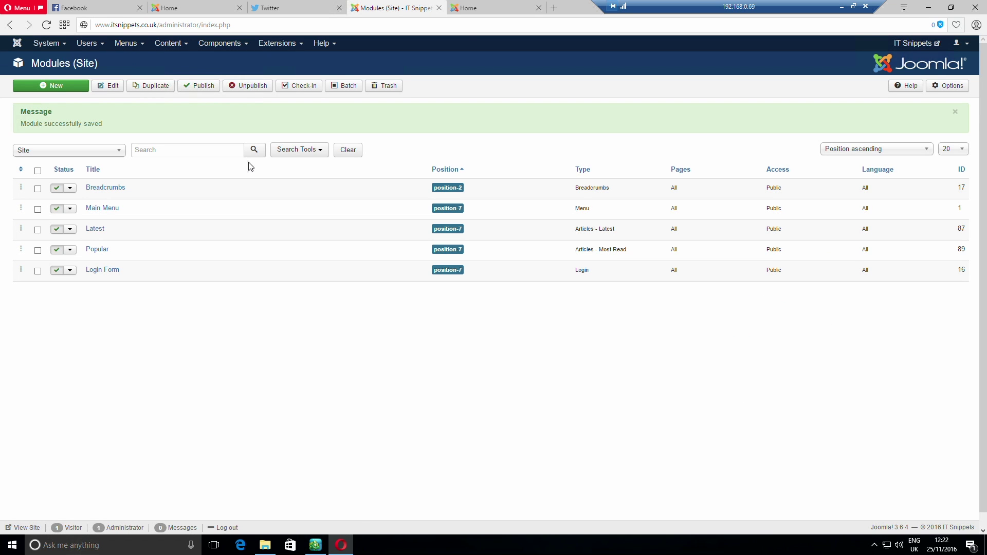
left_click(483, 8)
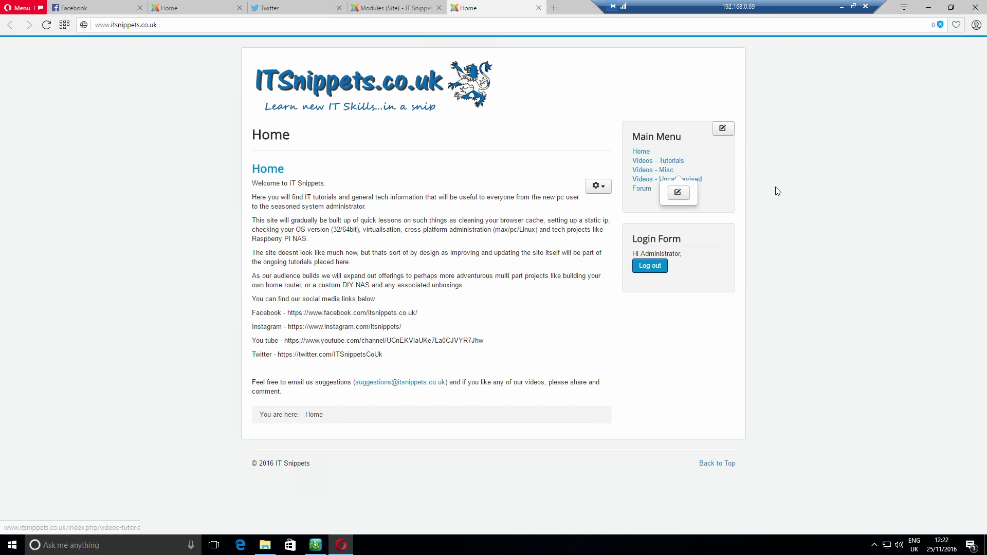
right_click(796, 188)
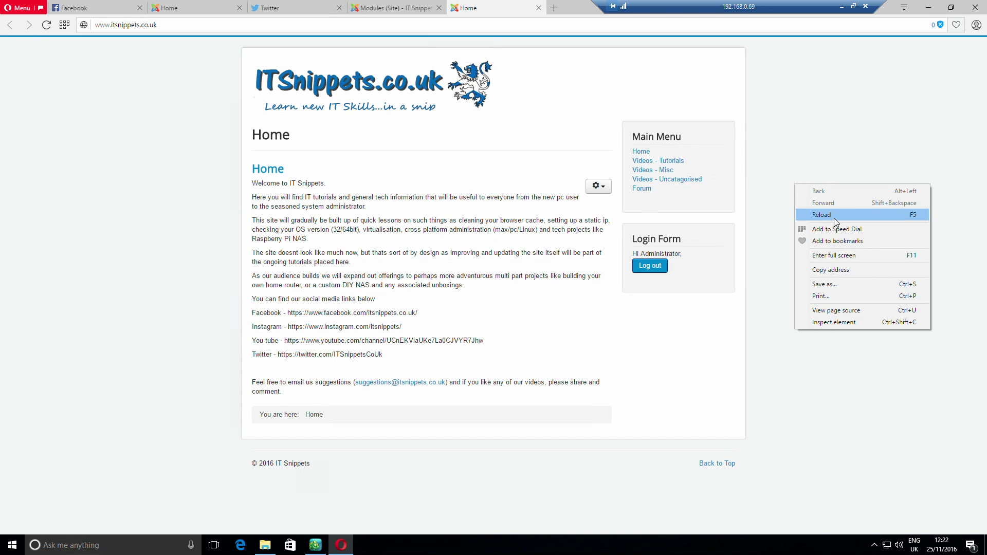
left_click(825, 215)
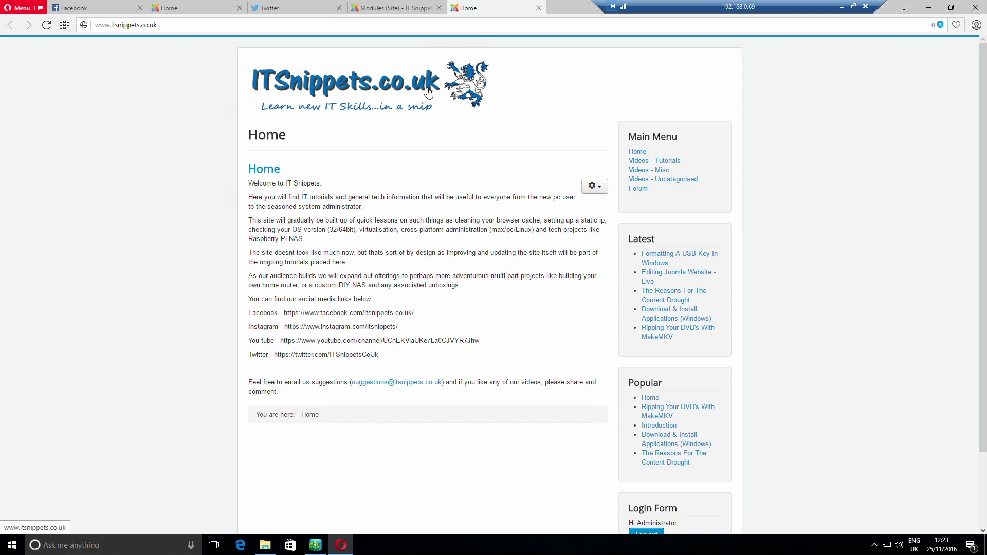
left_click_drag(401, 356, 247, 312)
left_click(477, 319)
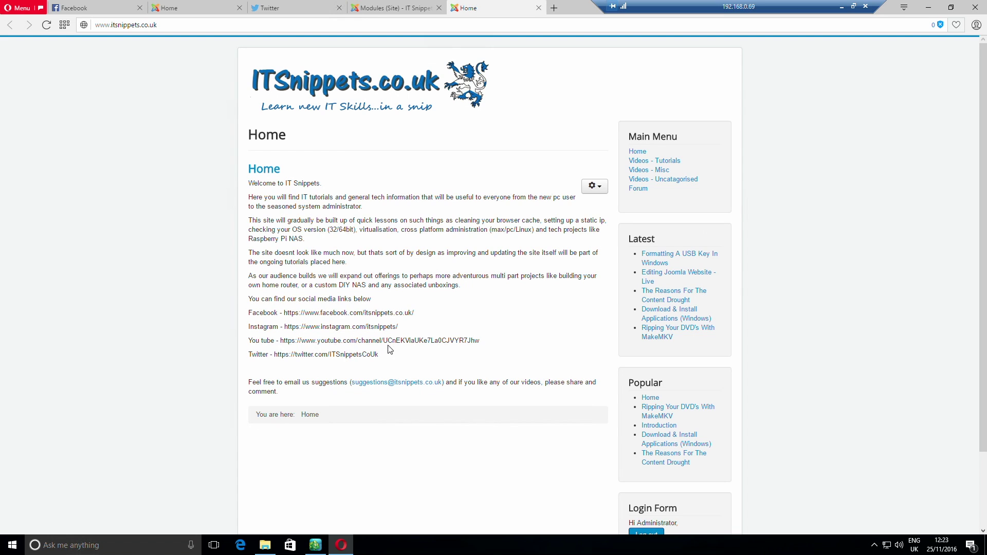
left_click(554, 7)
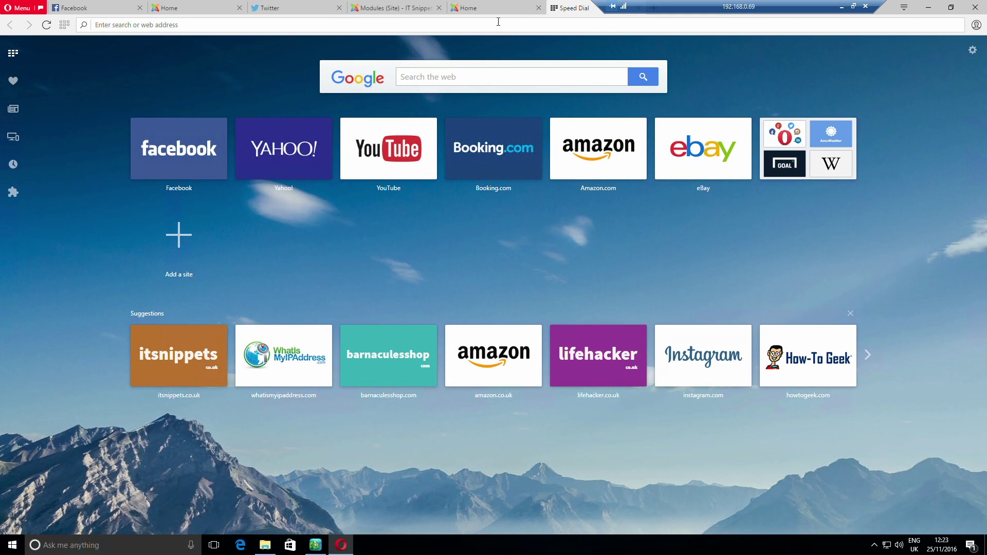
type("www.bing.com")
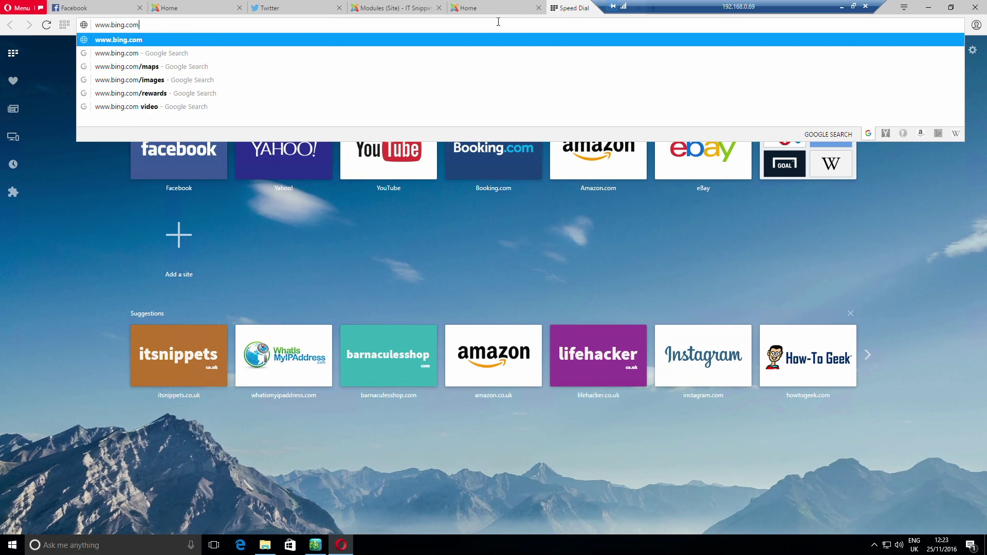
key("Down")
key("Down")
key("Down")
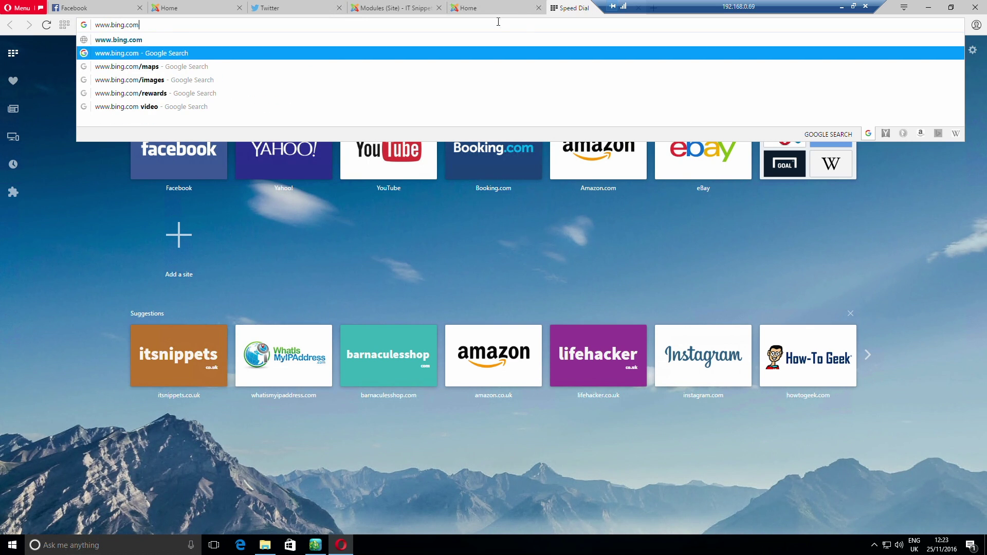
key("Return")
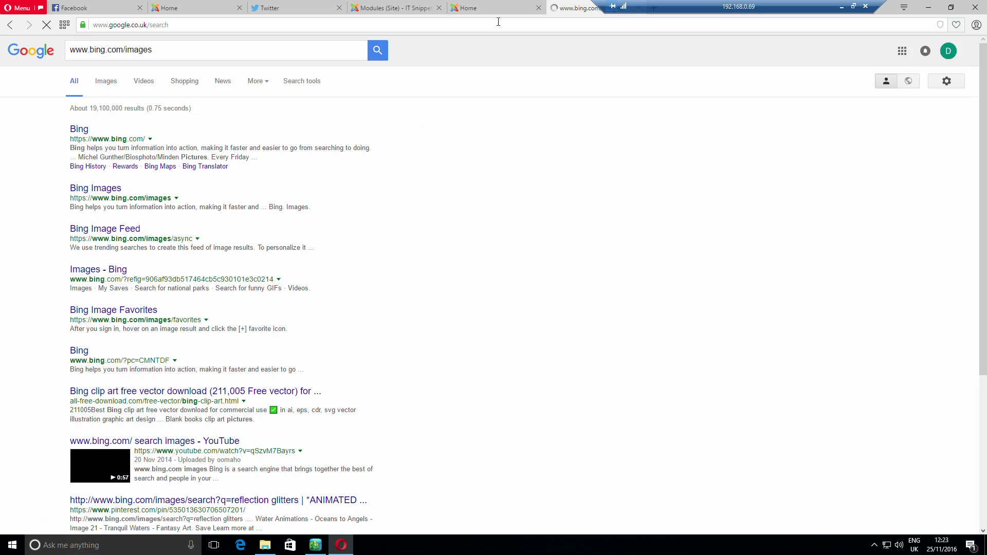
left_click(78, 130)
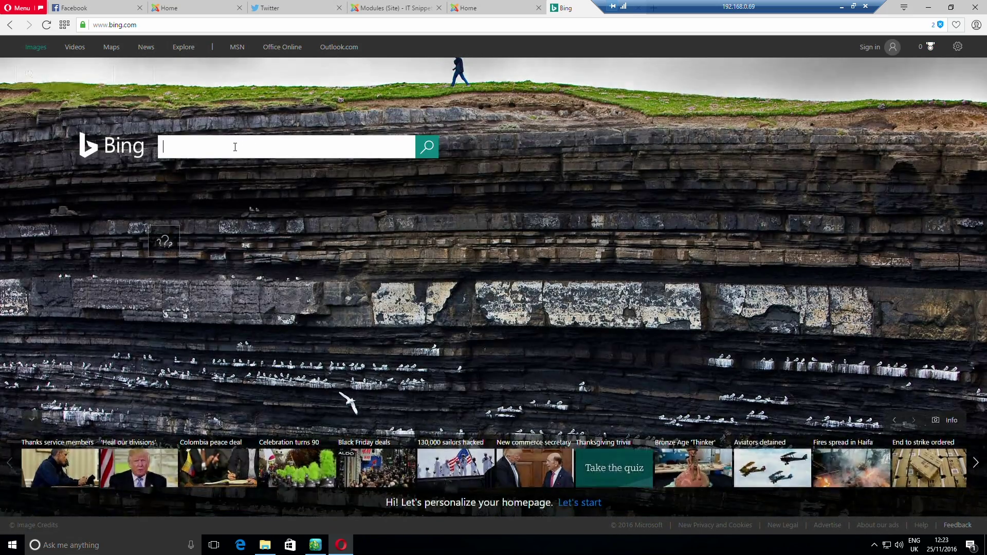
Search Bing for 'facebook link button', then go back to the Joomla modules tab
left_click(236, 147)
type("faceb")
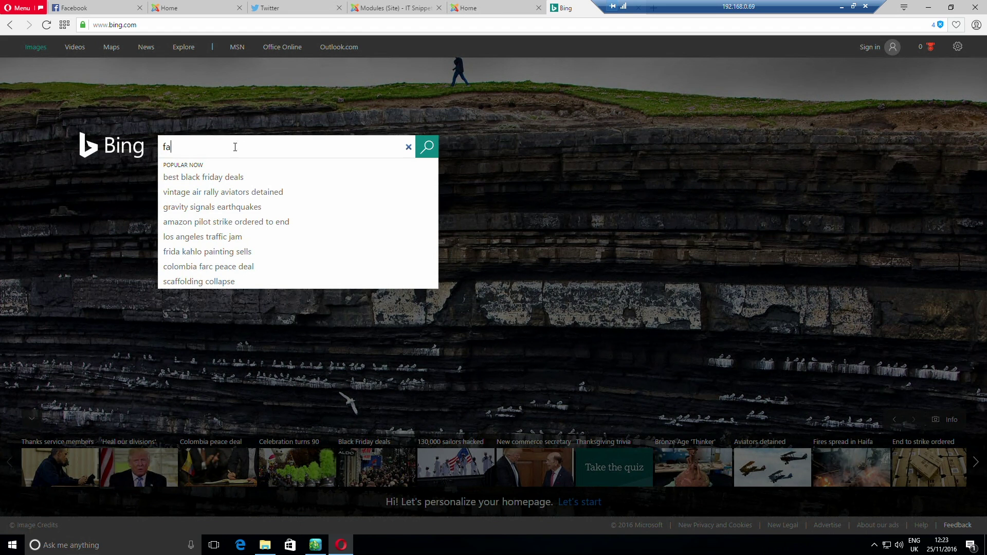
key("BackSpace")
type("book ")
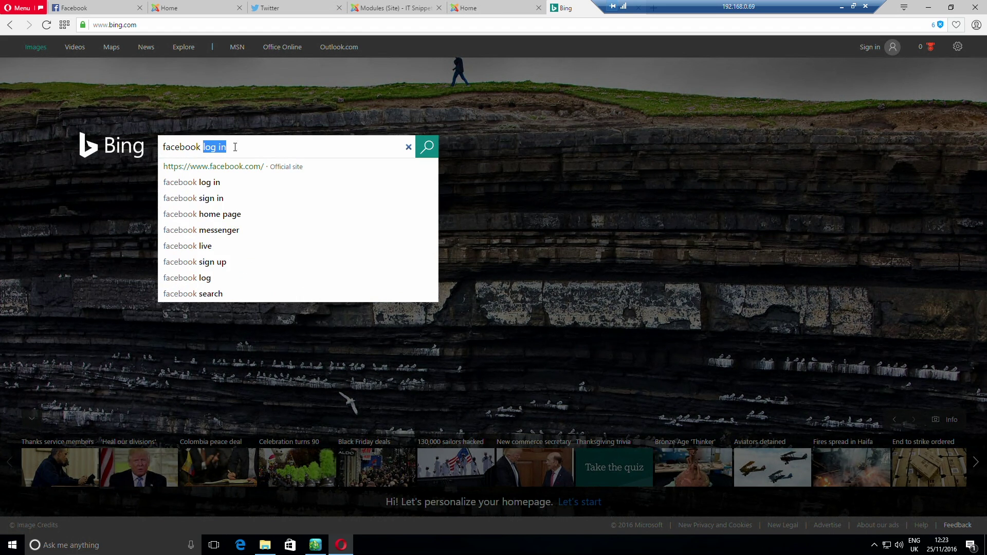
type("link button")
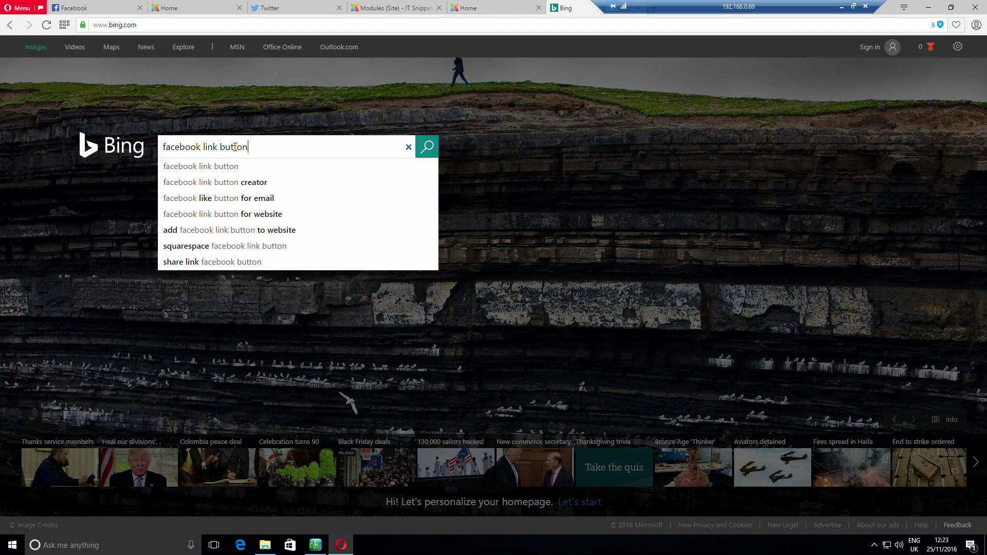
key("Return")
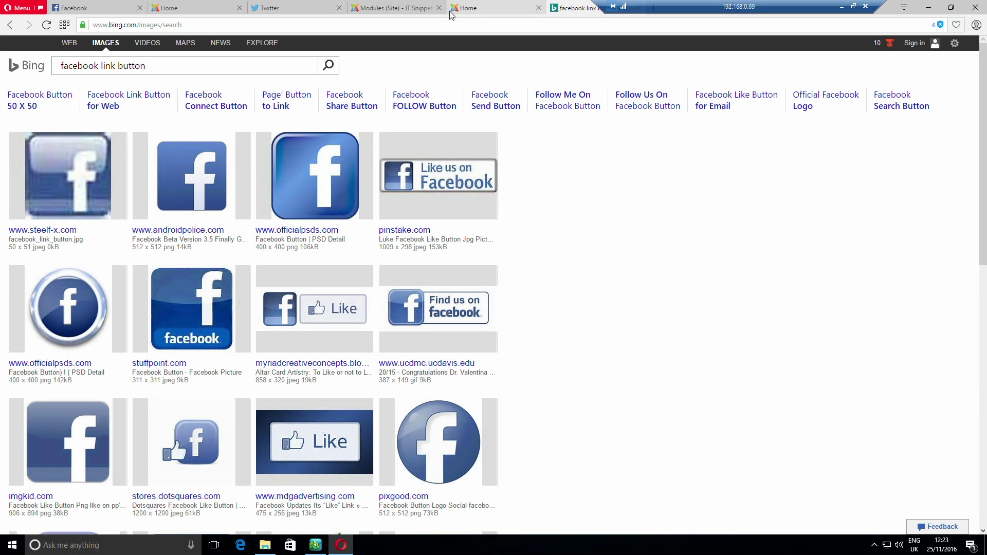
left_click(403, 10)
From the Control Panel, open the Media manager's upload form
left_click(22, 44)
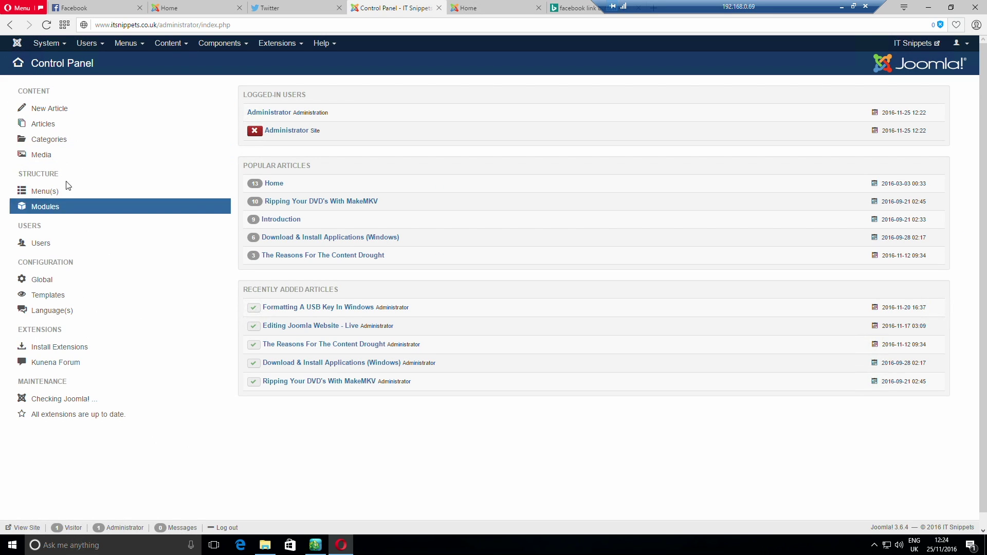
left_click(34, 157)
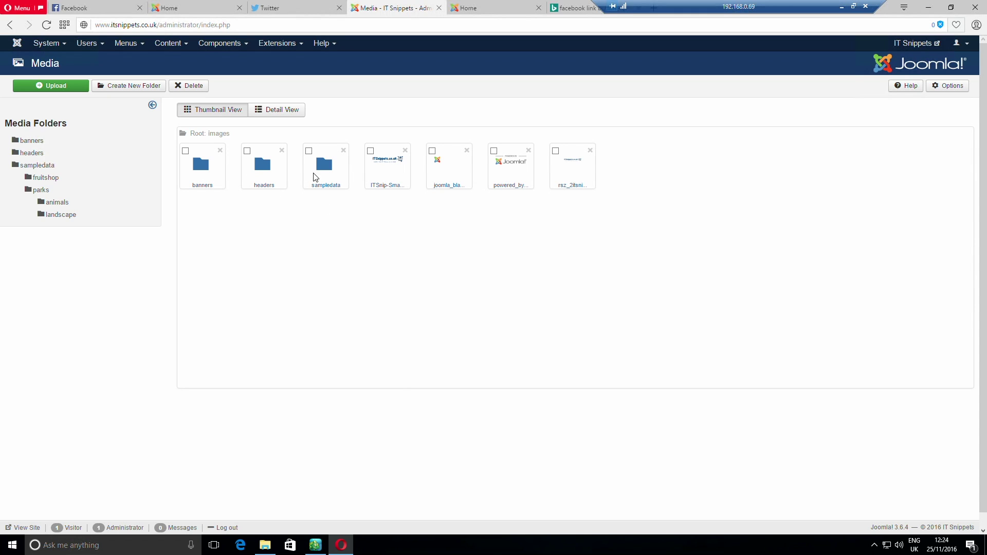
left_click(48, 87)
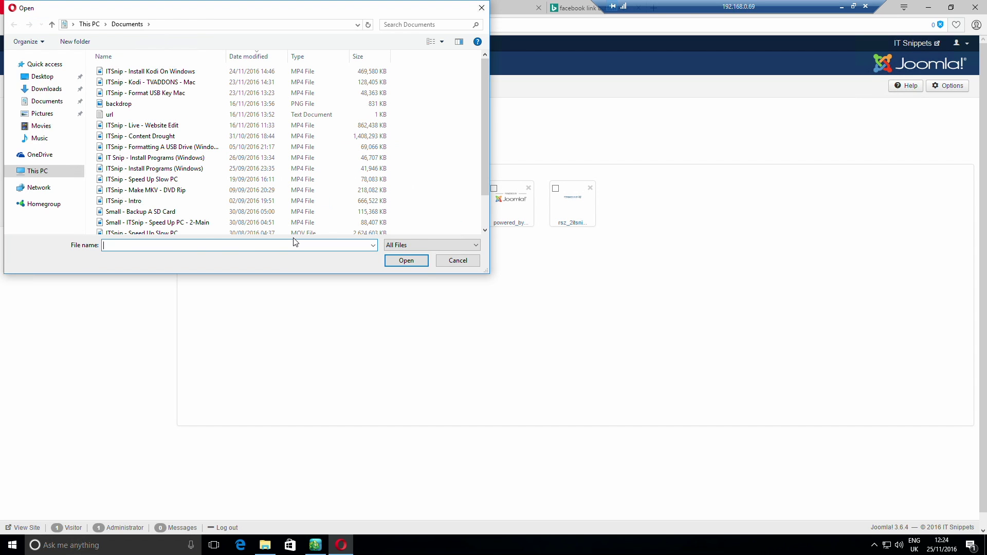
Browse to the \\192.168.0.254\pool\UW-ITSnip\icons folder in the file picker
left_click(181, 25)
left_click(181, 25)
type("\\192.168")
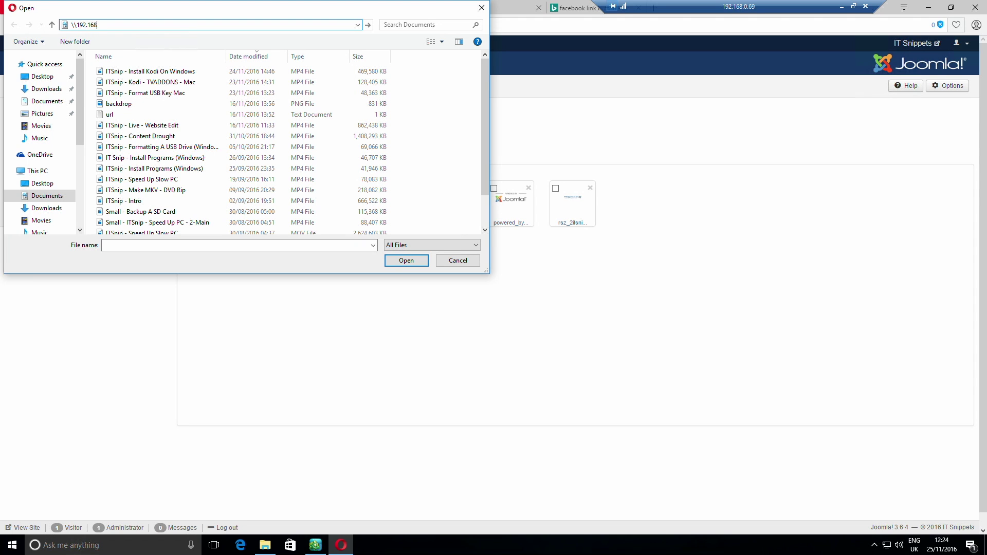
type(".0.254\\")
key("Down")
key("Down")
type("\\")
key("Down")
key("Down")
key("Down")
key("Down")
key("Down")
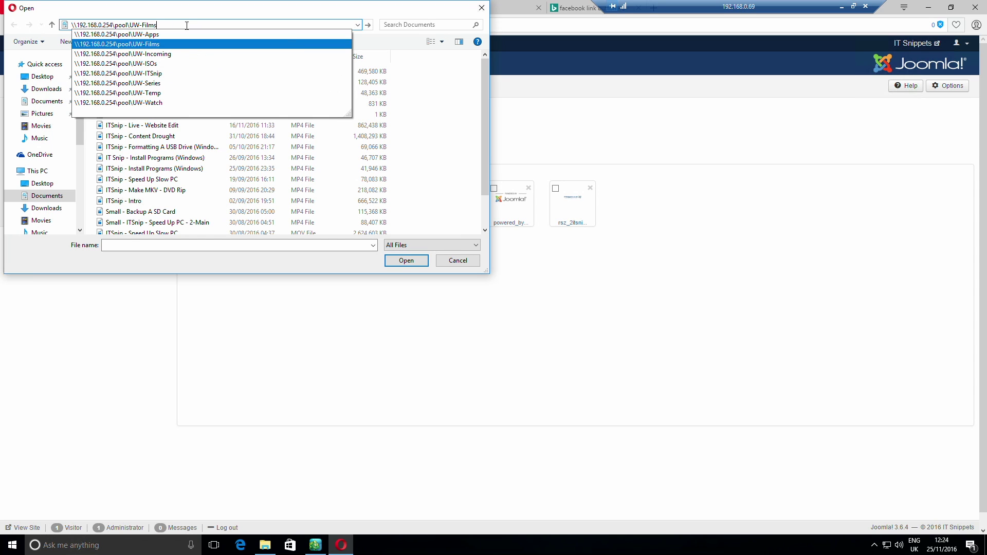
type("\\")
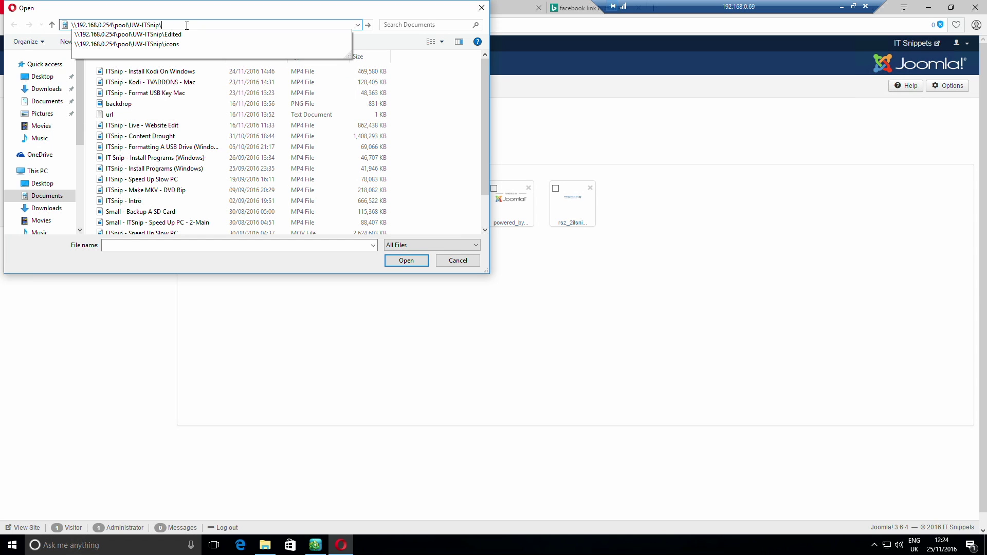
key("Return")
left_click(129, 86)
double_click(128, 87)
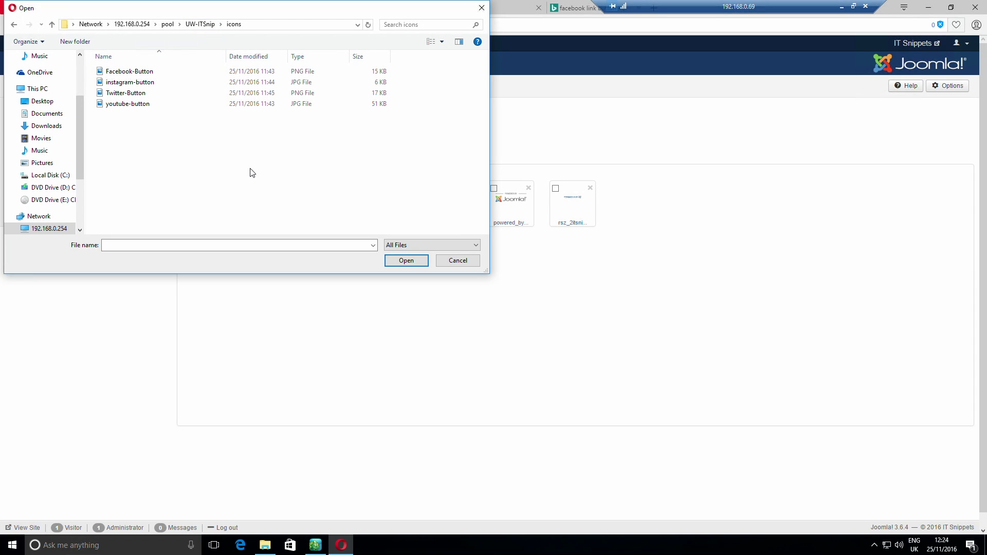
Choose Facebook-Button.png, upload it, and return to the Control Panel
left_click(139, 73)
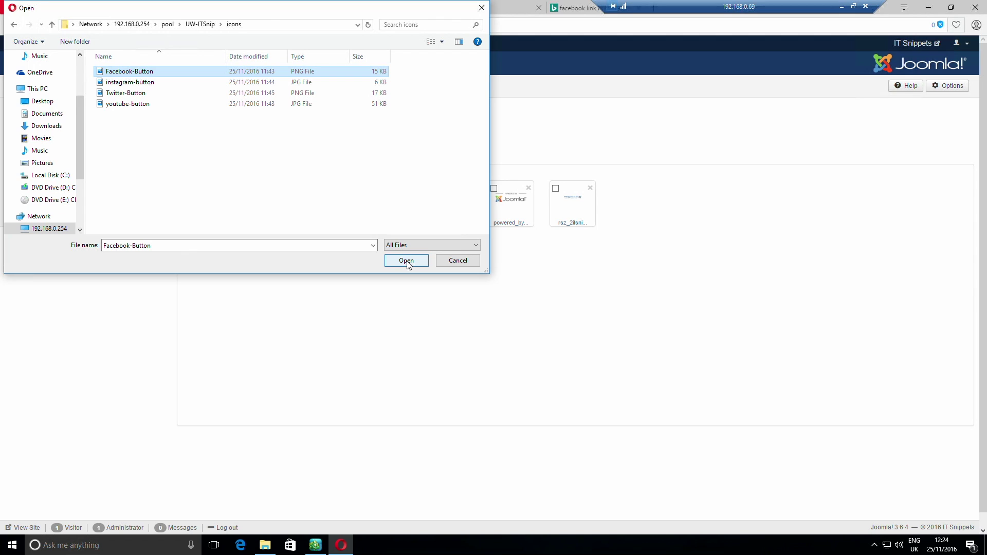
left_click(406, 262)
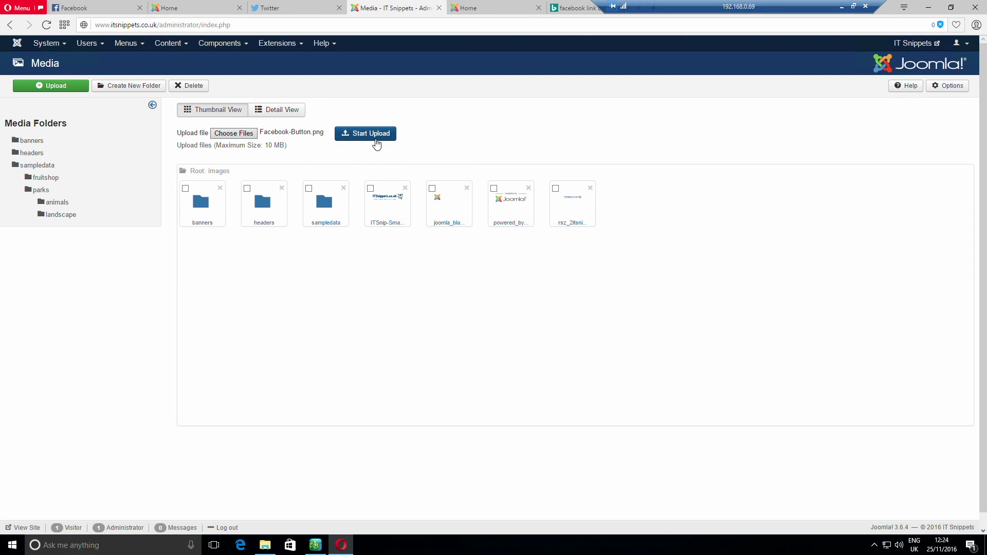
left_click(377, 145)
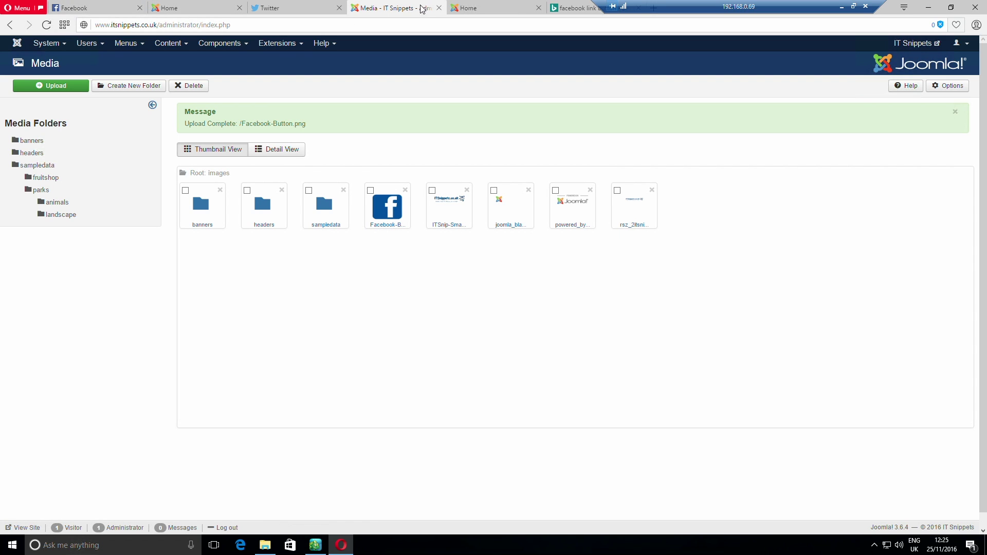
left_click(17, 44)
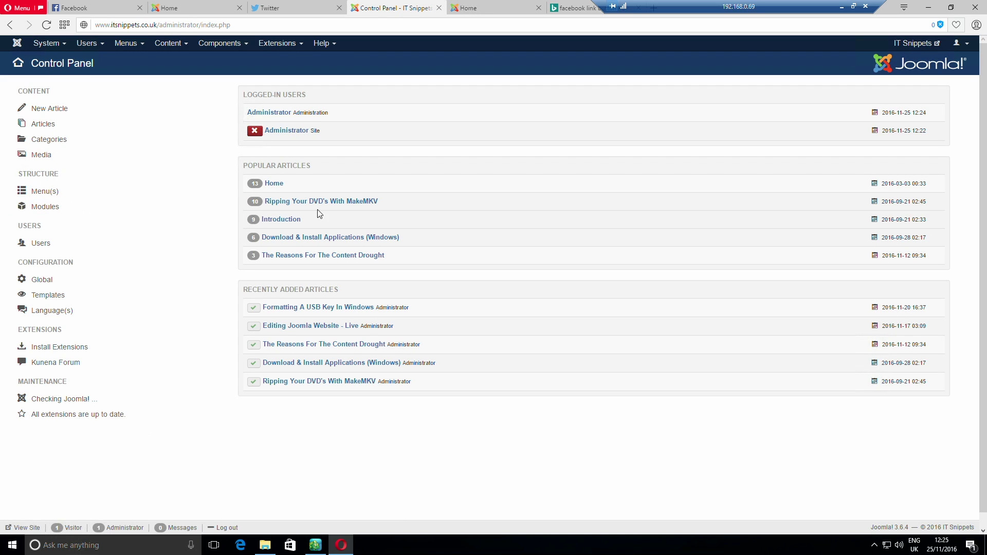
Open the Home article and insert blank lines below the Twitter link line
left_click(273, 183)
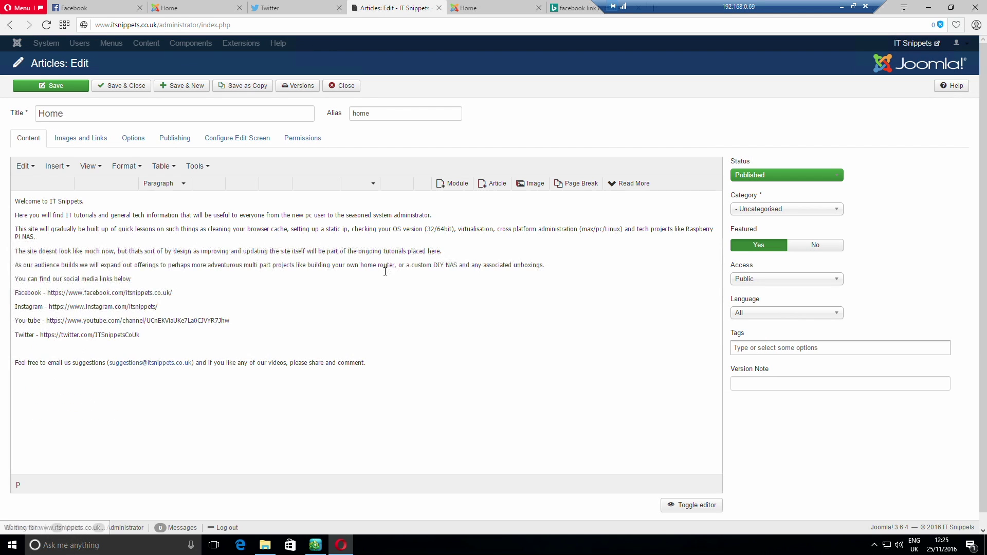
left_click(167, 344)
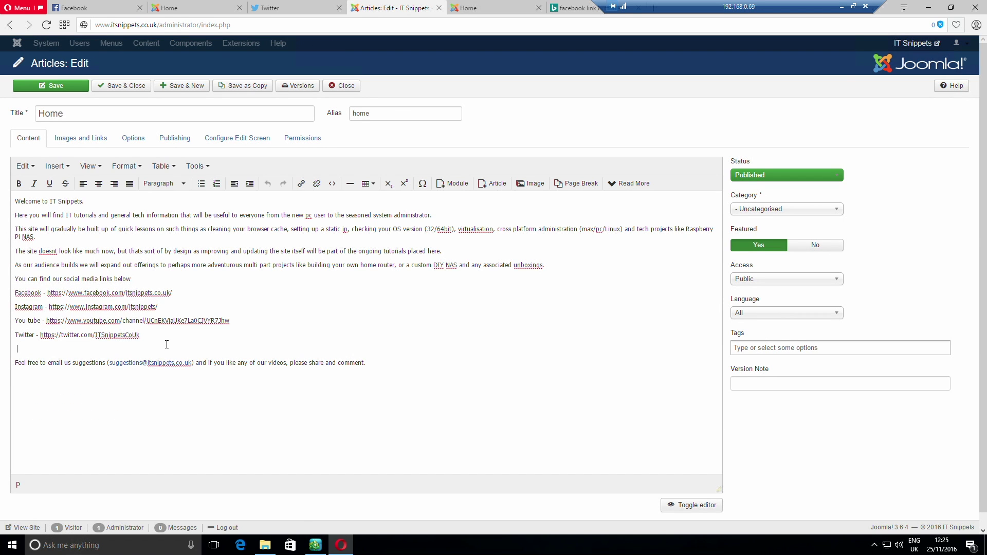
key("Return")
key("Return")
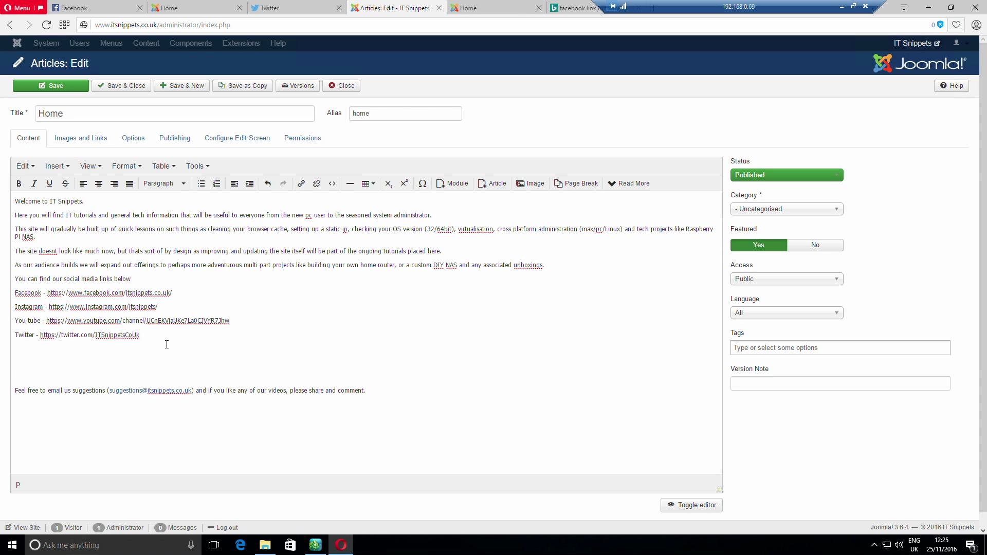
Insert the uploaded Facebook-Button image into the Home article
left_click(532, 184)
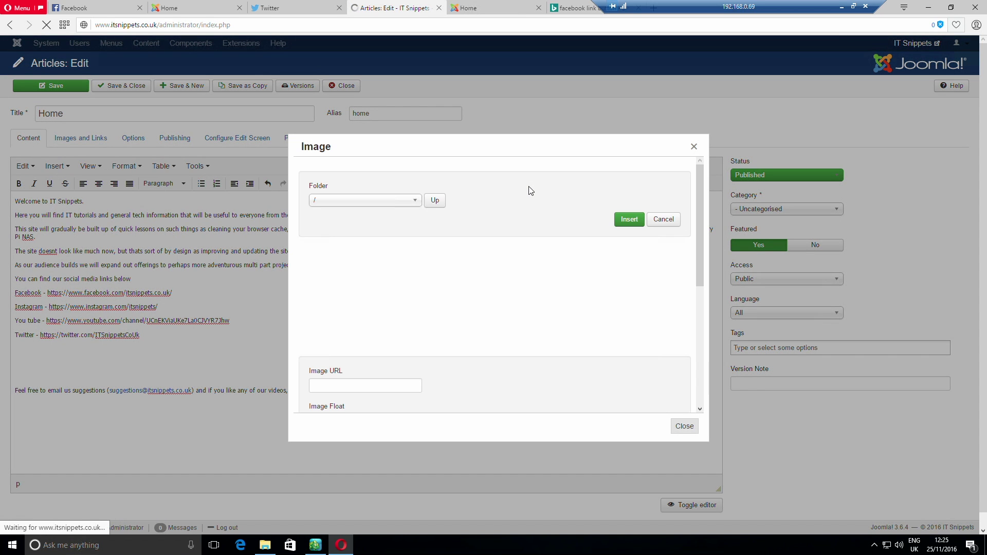
left_click(500, 267)
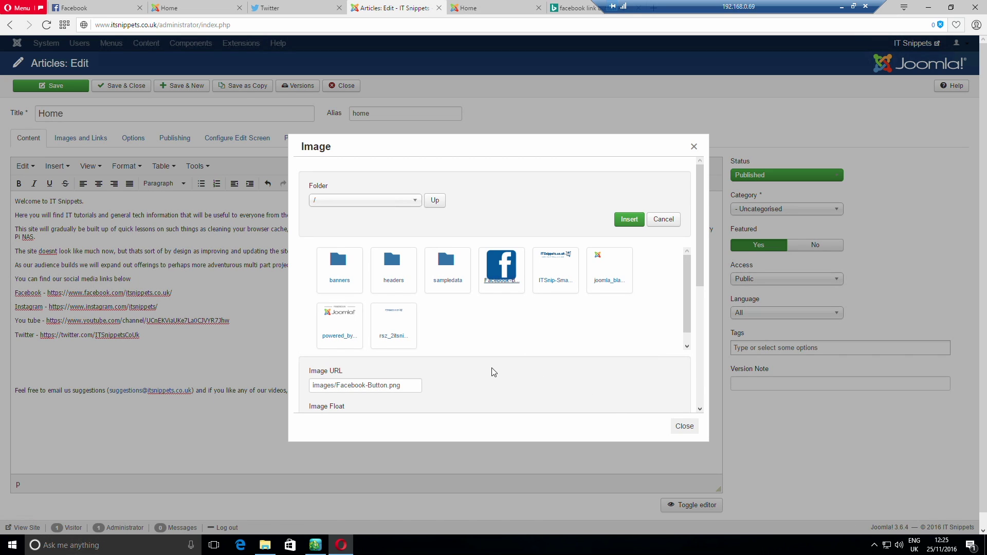
scroll(630, 395, "down", 4)
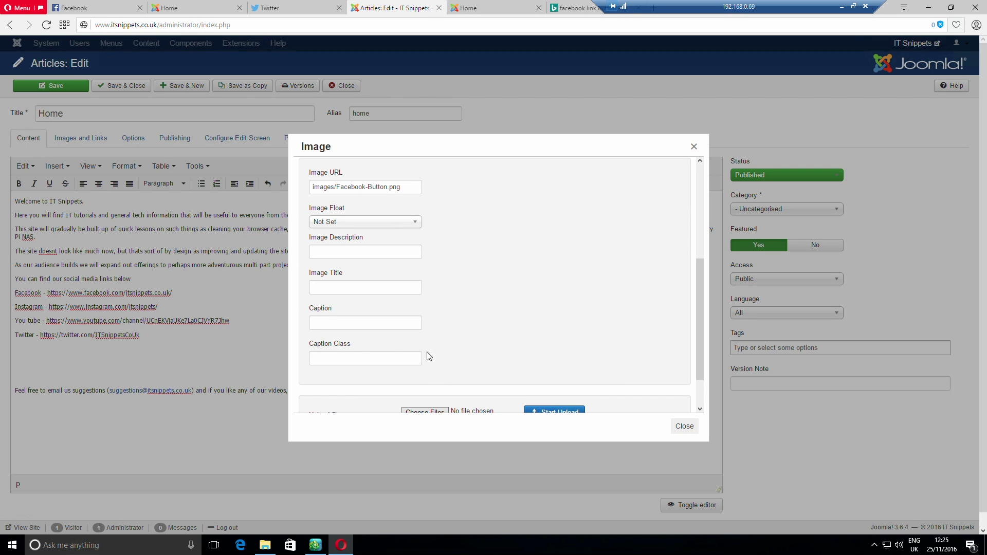
scroll(504, 387, "down", 3)
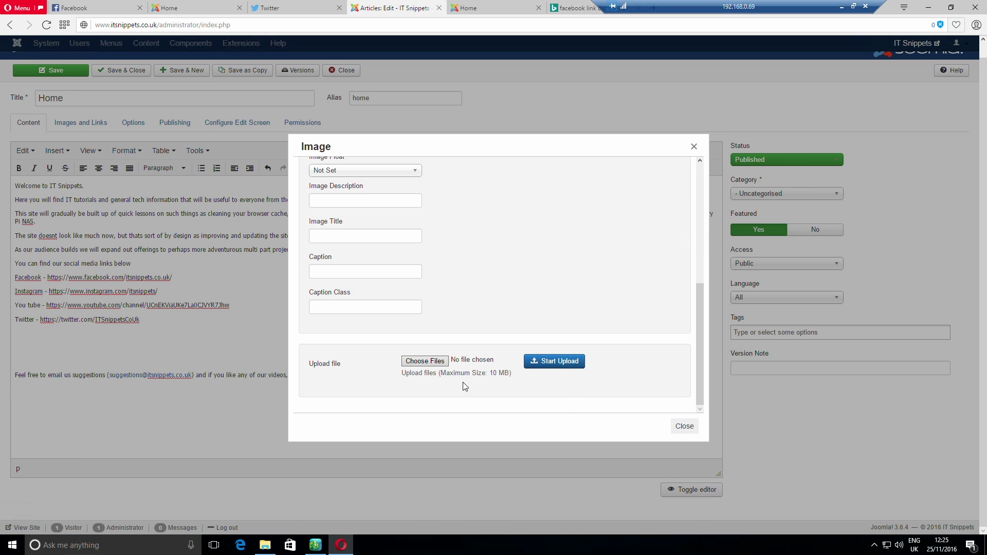
scroll(449, 255, "up", 3)
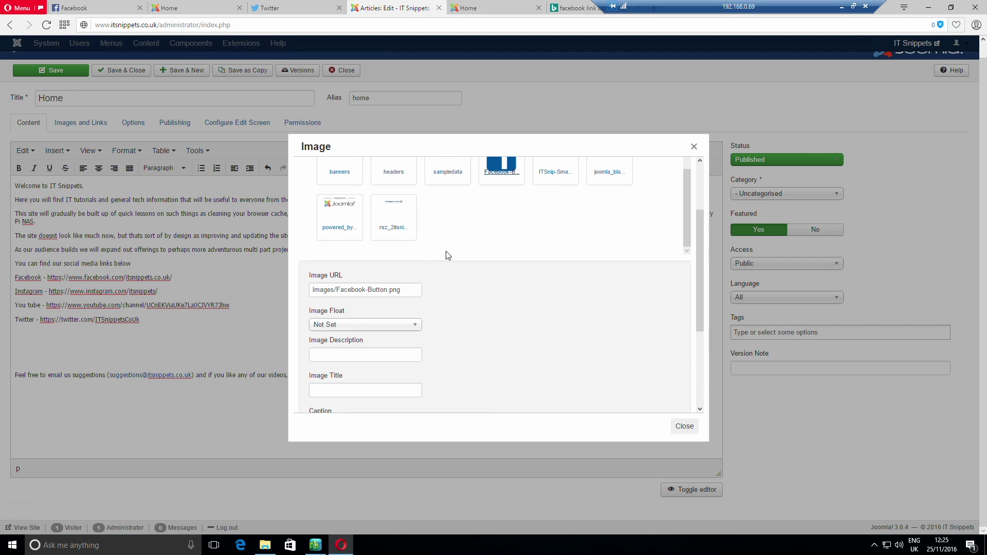
scroll(449, 256, "up", 3)
left_click(625, 220)
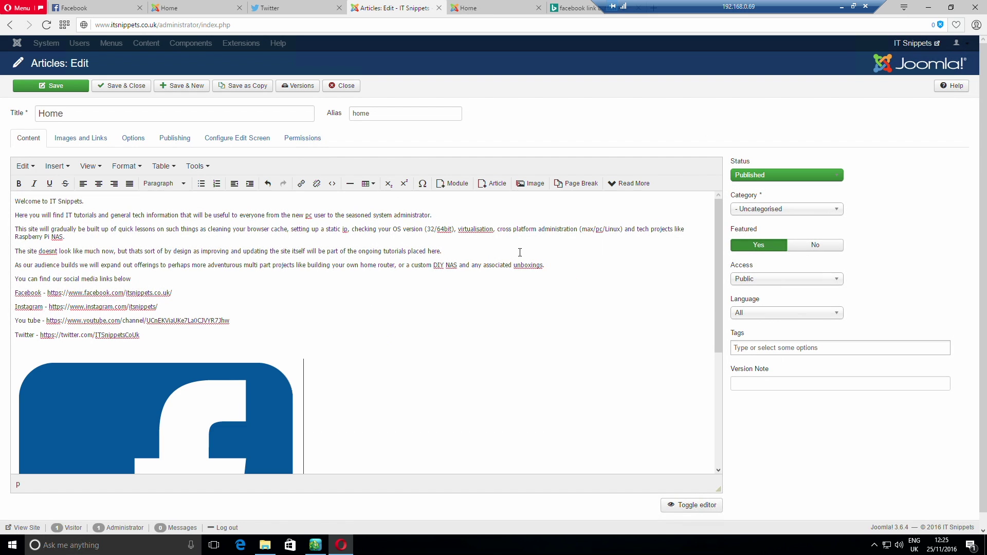
scroll(366, 320, "down", 4)
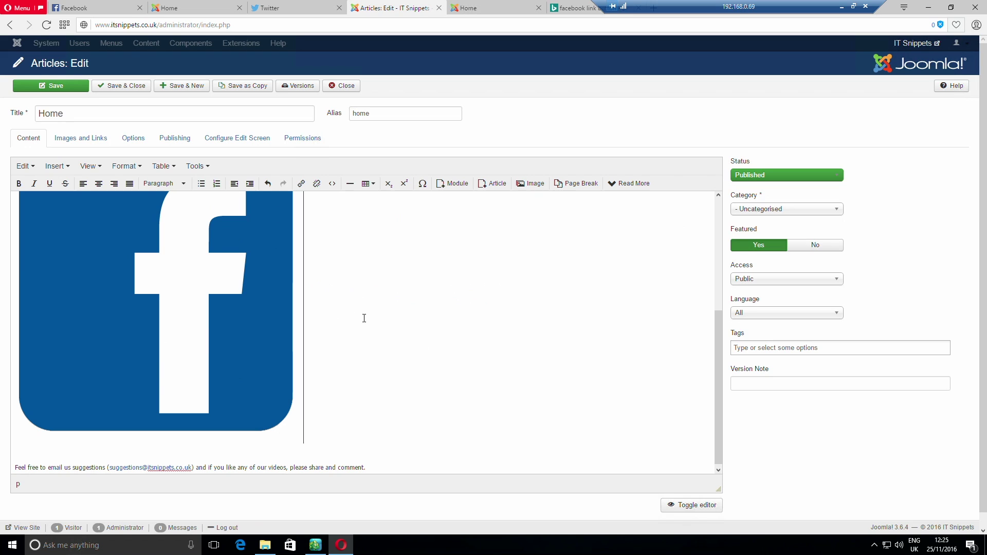
Delete the oversized Facebook image from the article
left_click(289, 313)
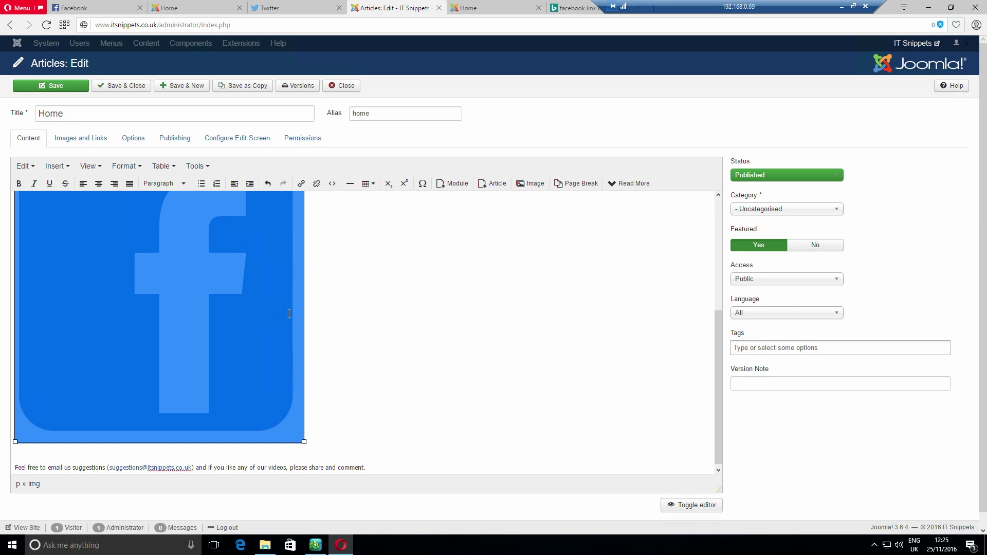
key("Delete")
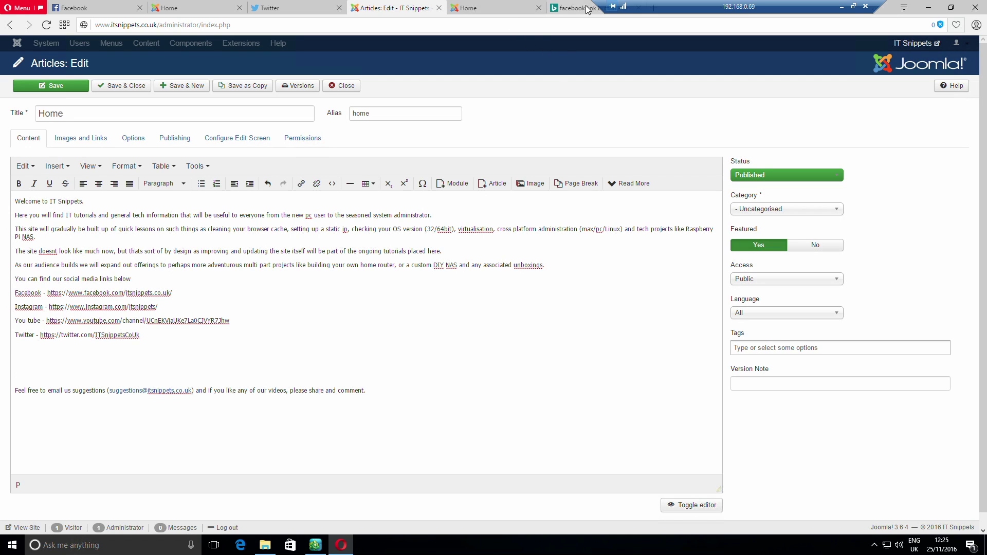
left_click_drag(802, 6, 923, 6)
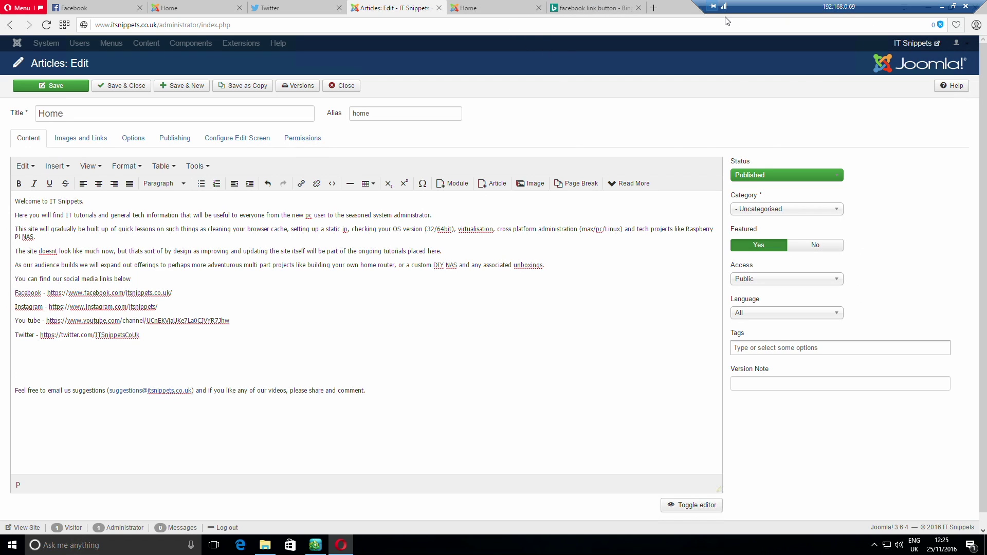
left_click(655, 8)
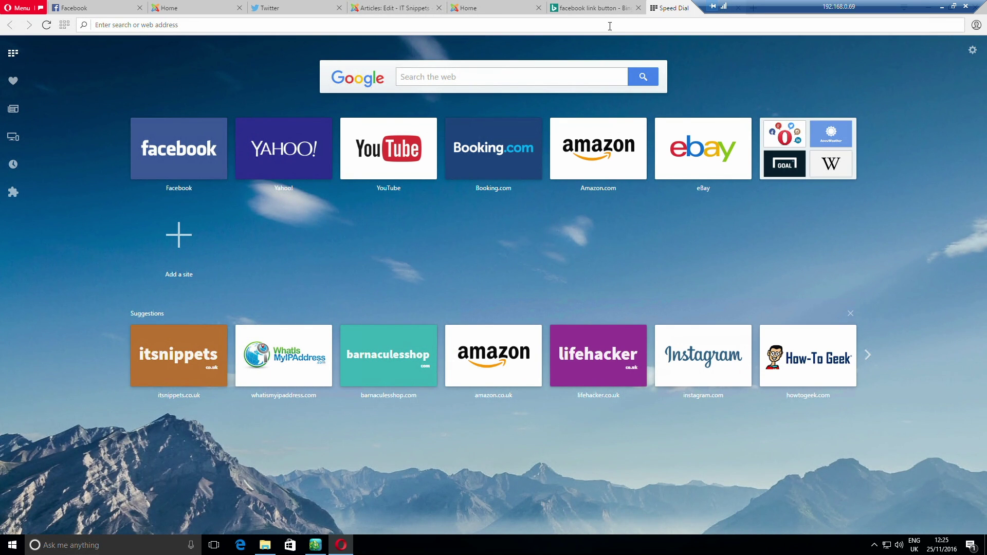
type("www.pi")
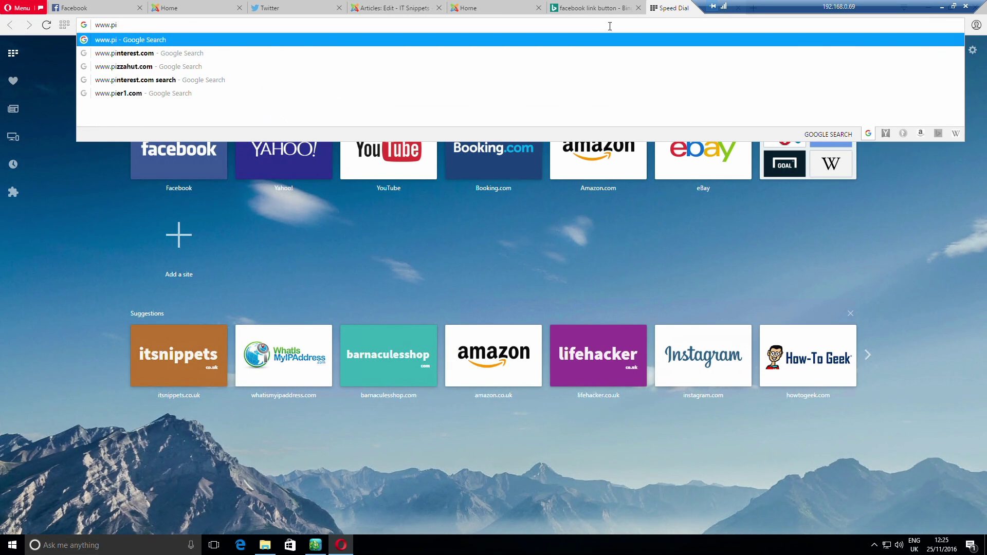
type("x")
key("Down")
key("Down")
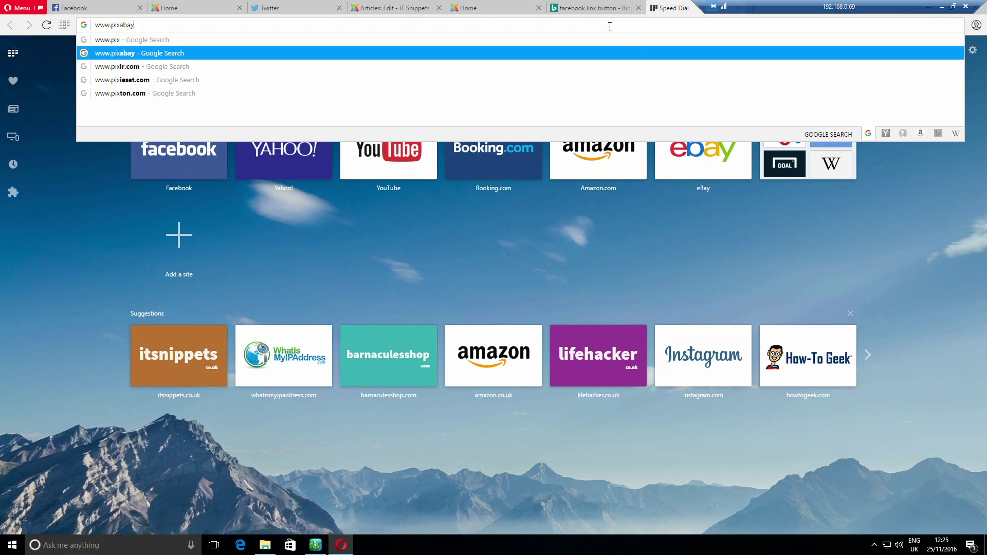
key("Return")
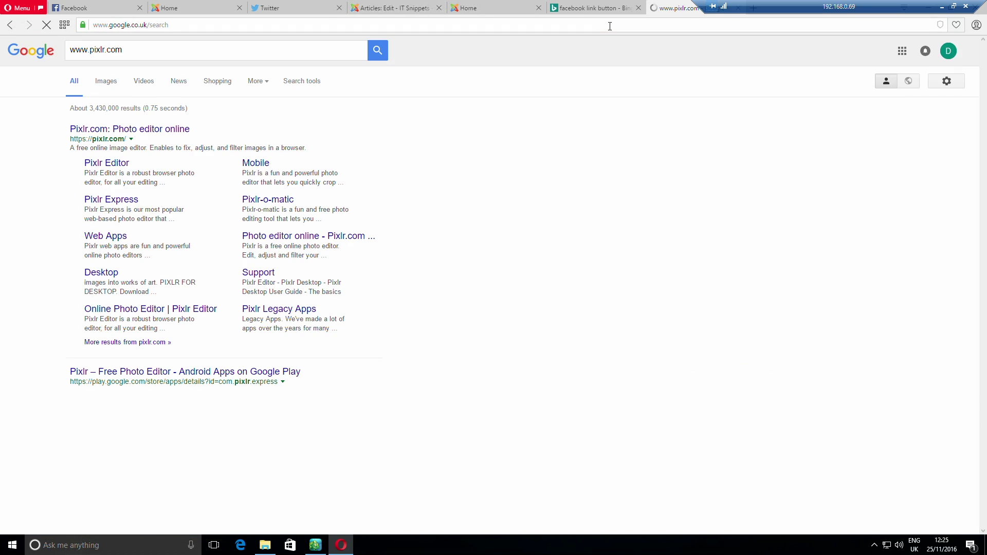
left_click(114, 164)
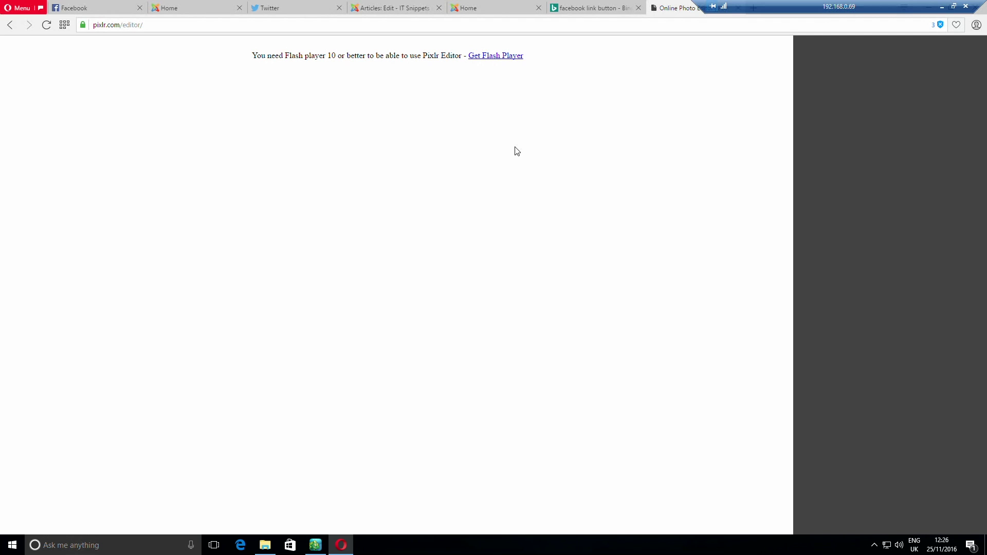
left_click_drag(823, 7, 536, 16)
double_click(535, 15)
left_click_drag(843, 19, 528, 14)
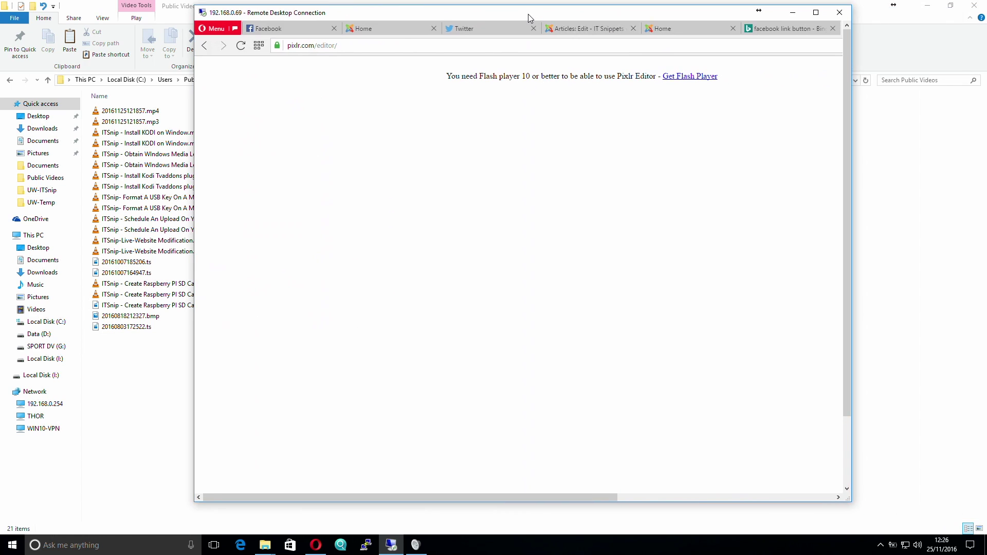
double_click(529, 14)
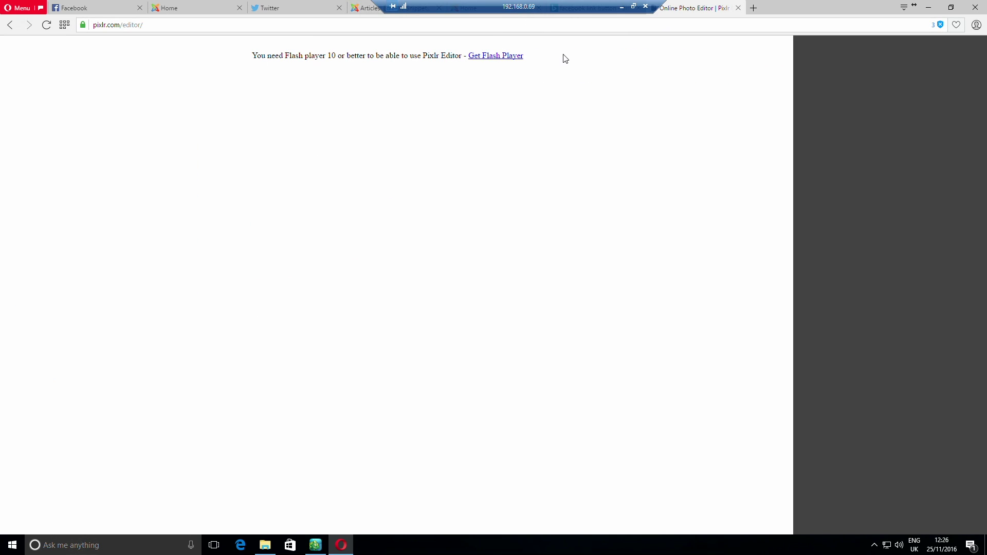
left_click_drag(508, 11, 769, 17)
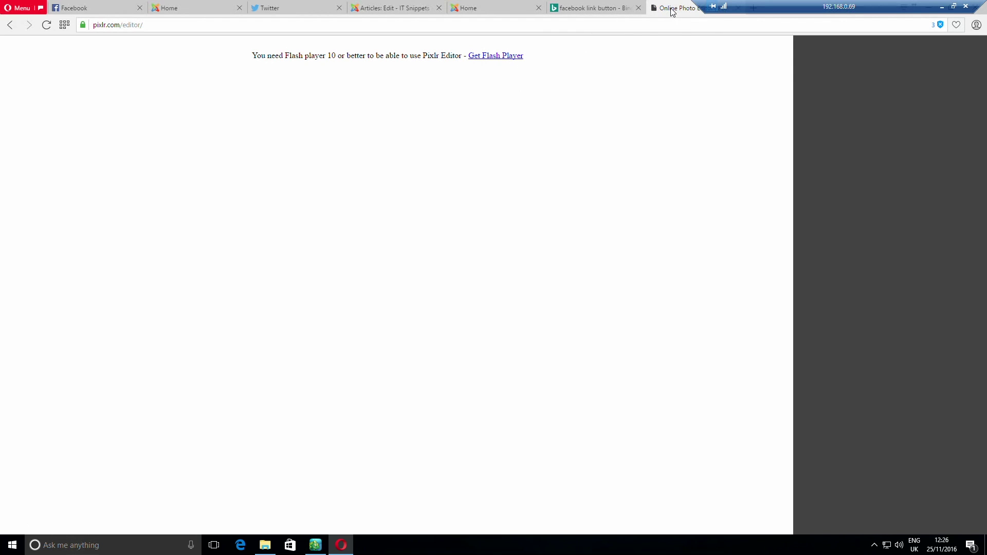
double_click(765, 10)
left_click_drag(399, 7, 504, 32)
double_click(504, 32)
left_click_drag(677, 11, 456, 10)
left_click(751, 8)
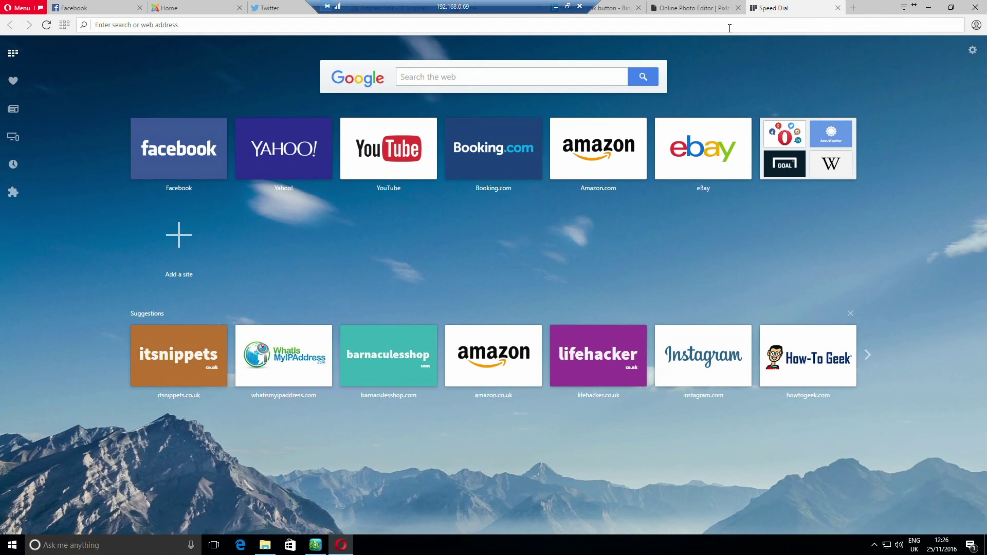
type("www.ab")
key("BackSpace")
type("dobe.com")
key("Return")
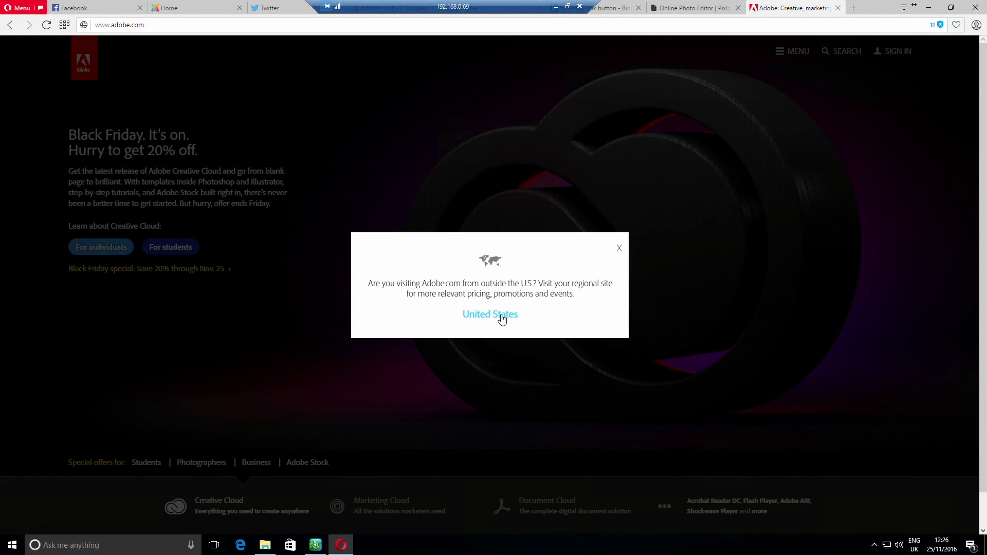
left_click(619, 249)
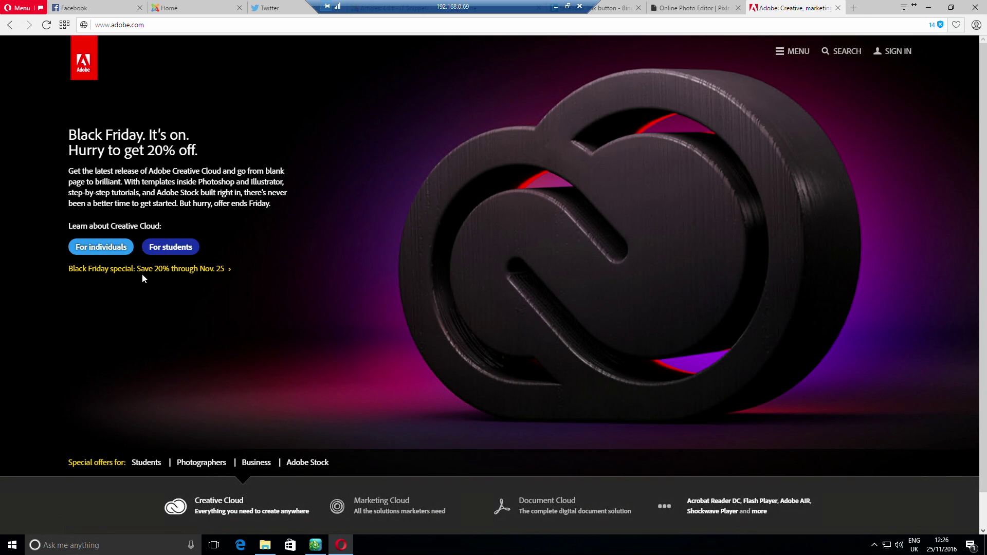
Go to the Adobe Flash Player page, decline the Google Chrome offer, and start the install
left_click(786, 58)
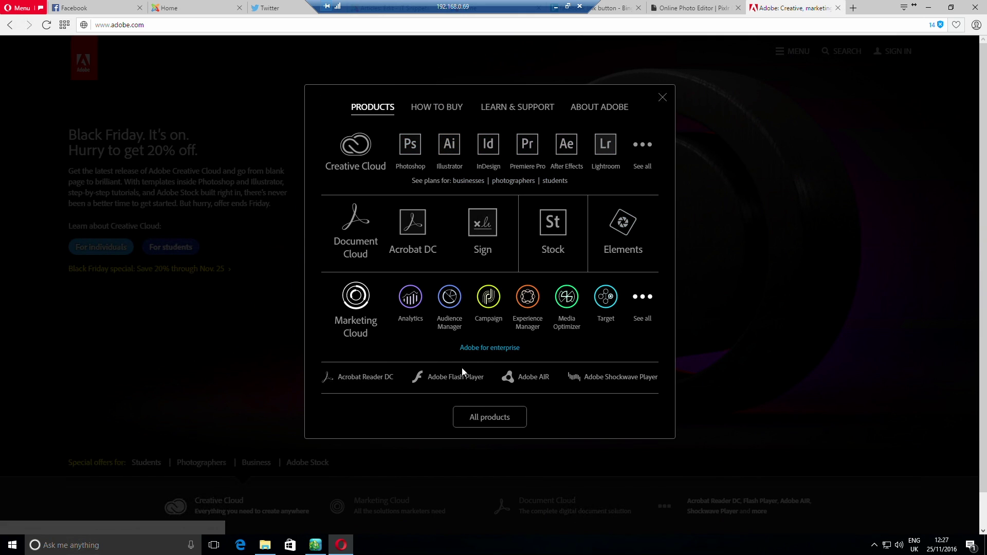
left_click(454, 378)
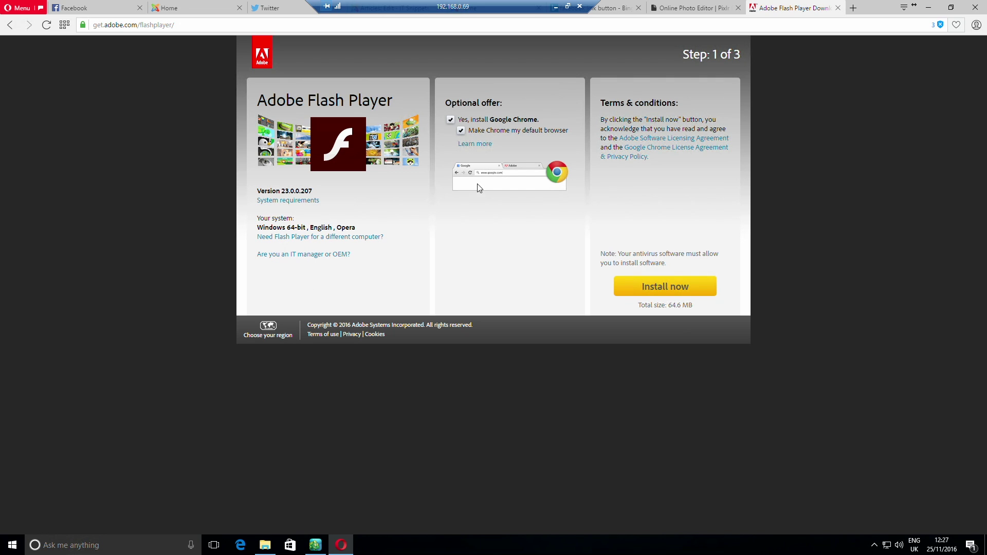
left_click(450, 120)
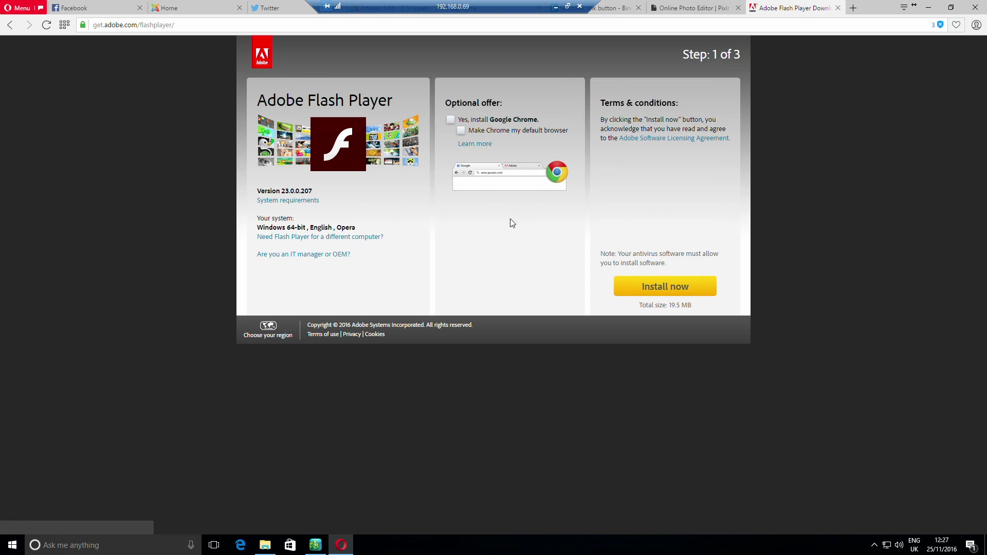
left_click(670, 289)
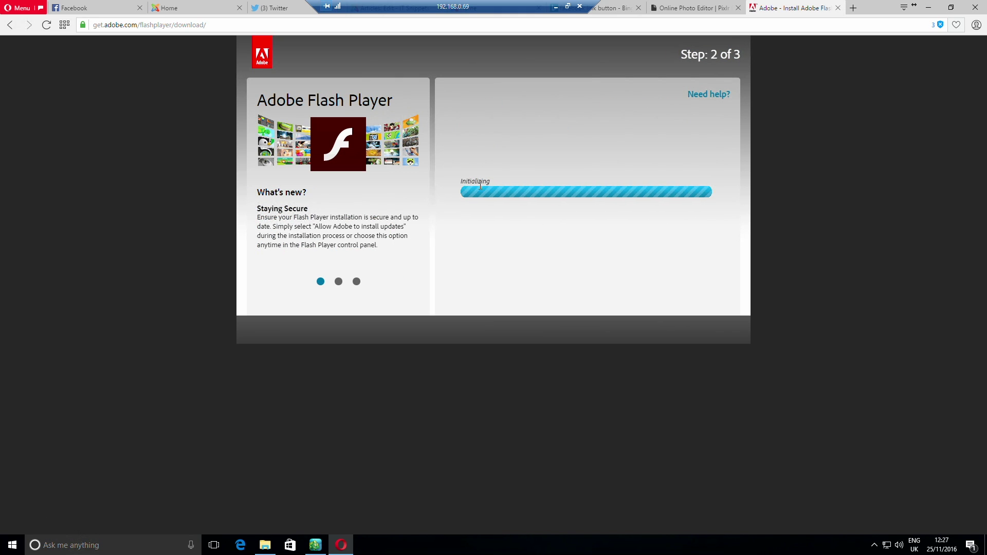
Save the Flash Player installer into the Downloads folder
left_click(264, 545)
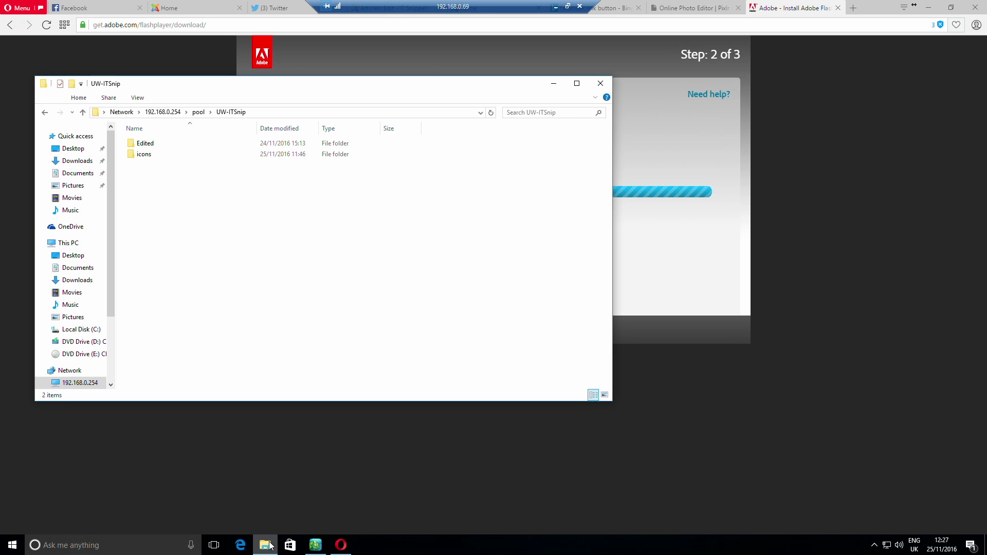
left_click(72, 282)
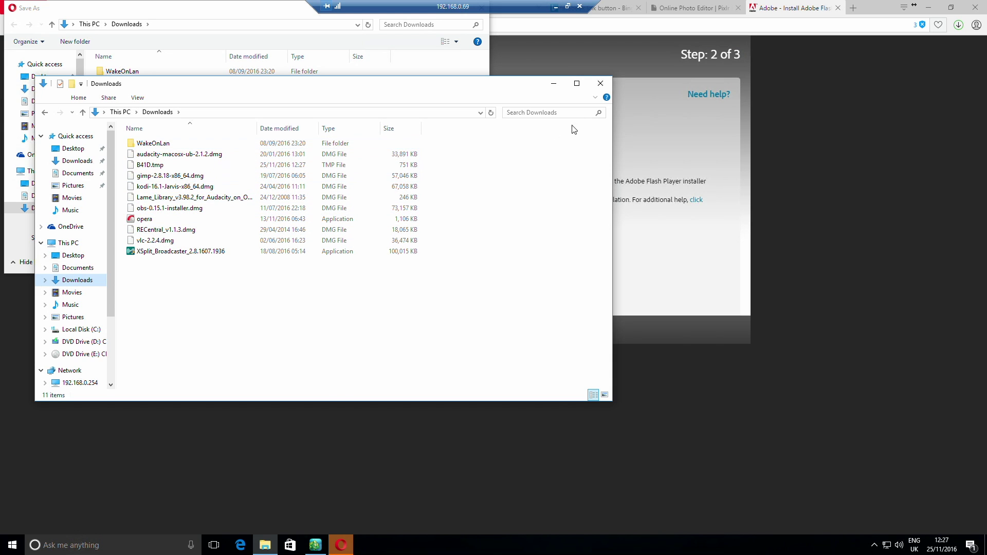
left_click(600, 84)
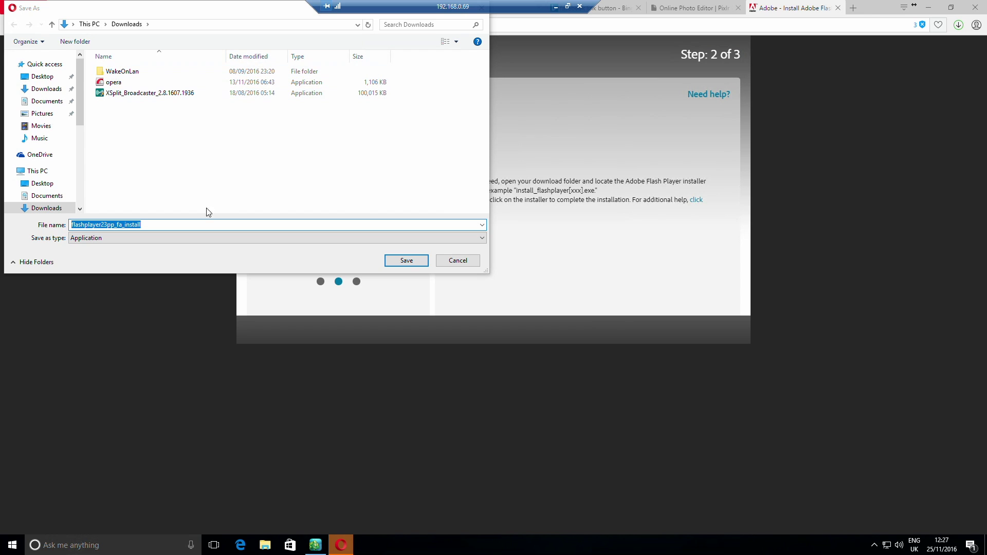
left_click(406, 260)
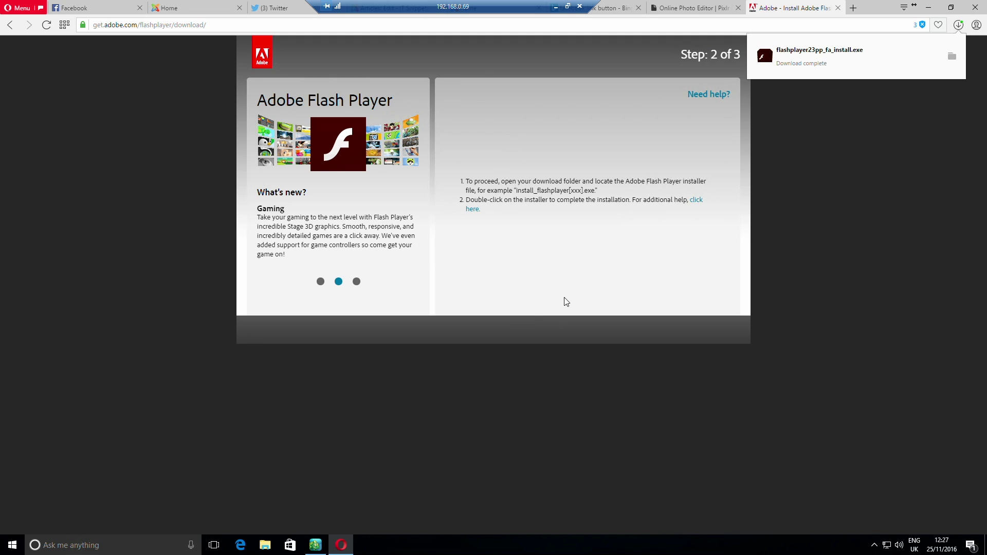
Launch flashplayer23pp_fa_install from Downloads and allow it to make changes
left_click(265, 545)
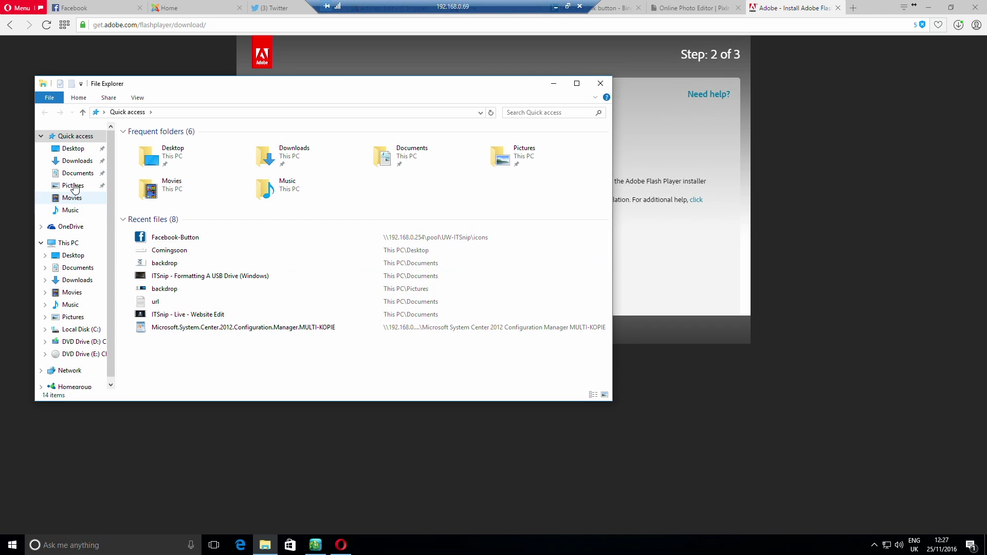
left_click(77, 163)
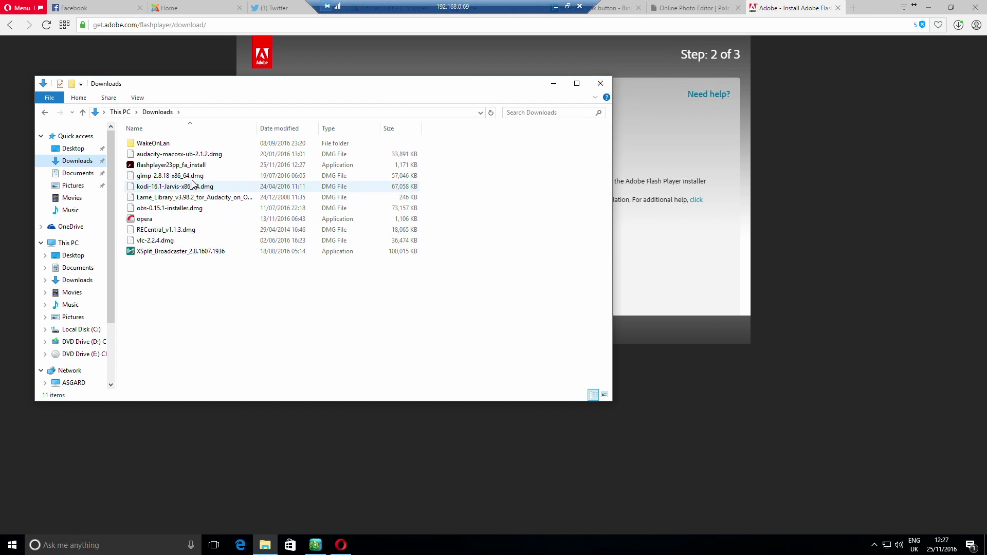
double_click(202, 166)
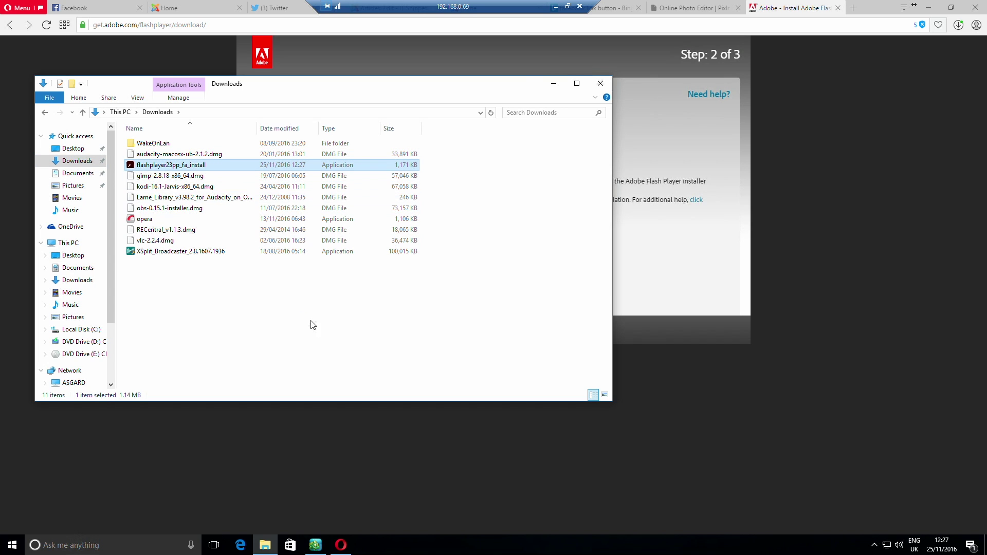
left_click(477, 345)
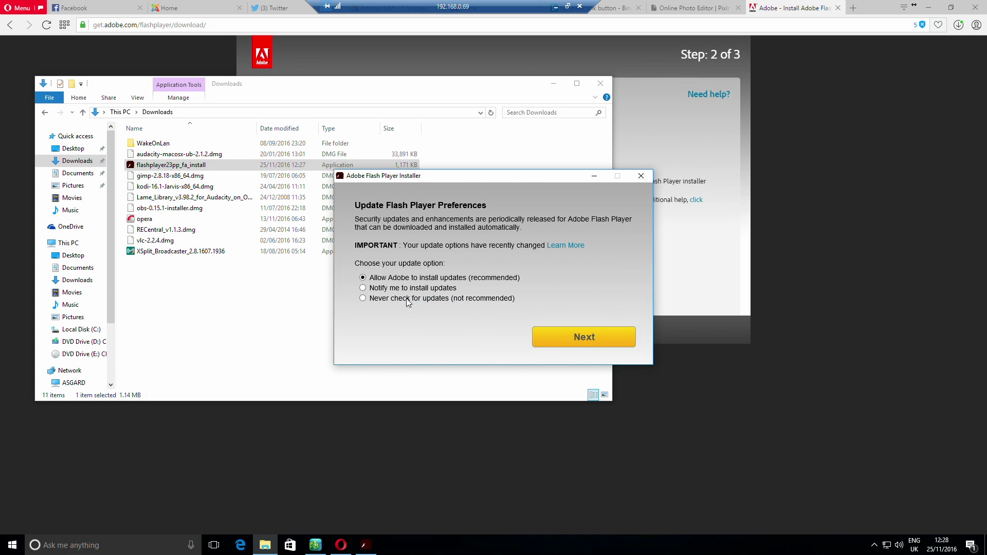
Install Flash Player keeping automatic updates allowed, then close the installer and completion page
left_click(579, 337)
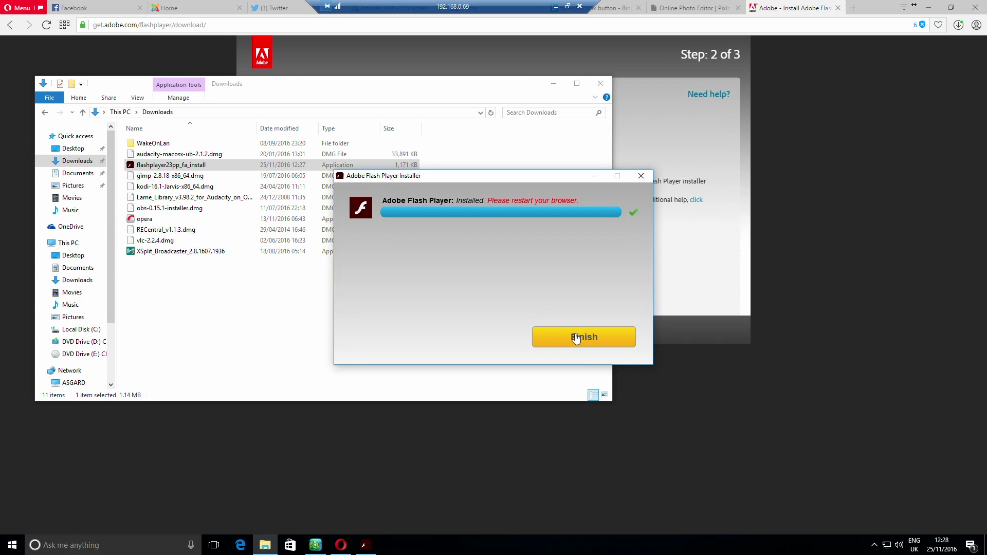
left_click(576, 338)
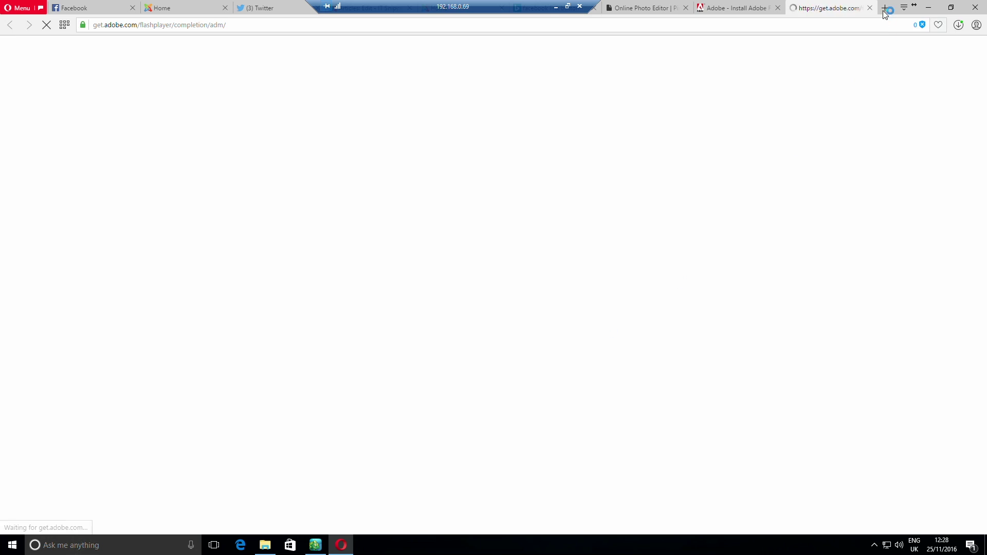
left_click(869, 8)
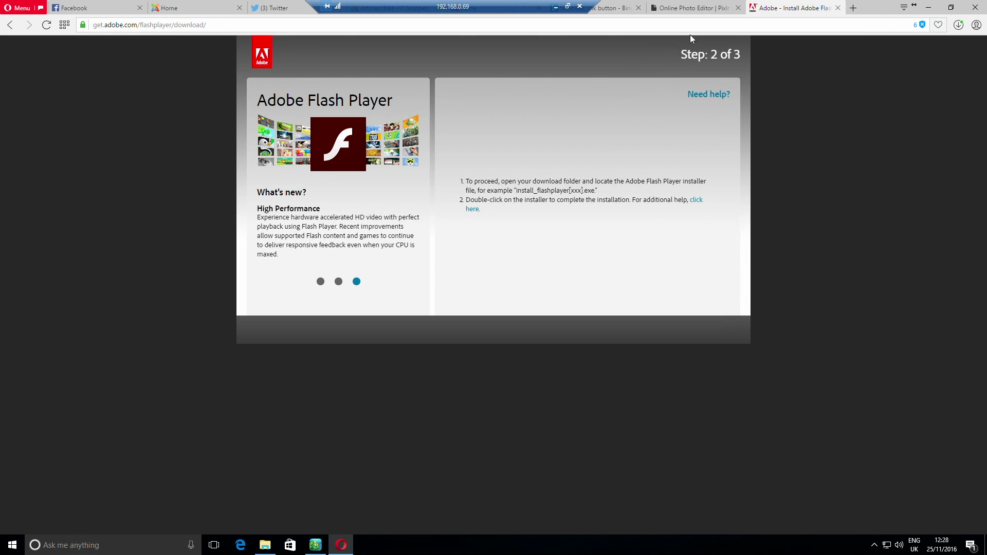
Close the Adobe tab, restart Opera to apply its update, and return to the 'facebook link button' images
left_click(839, 7)
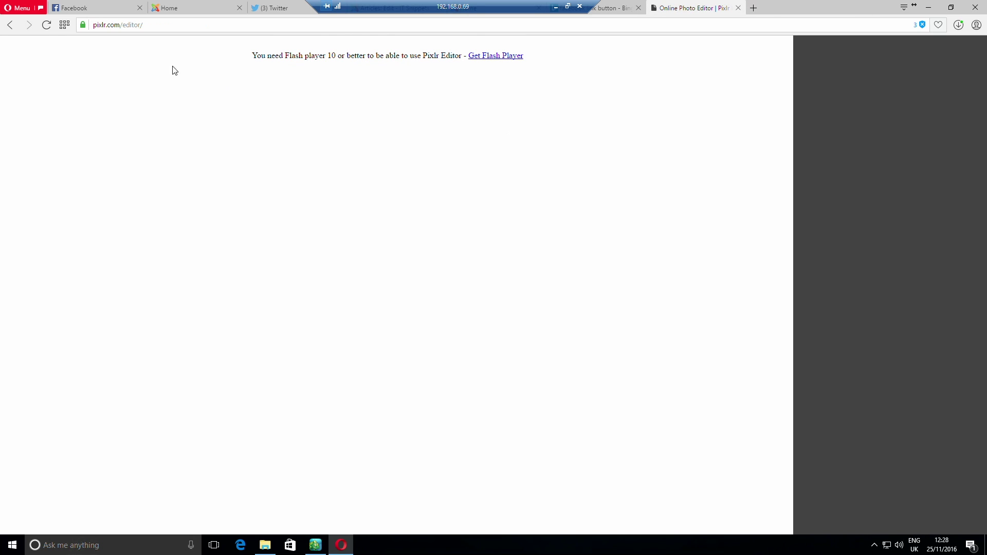
left_click(19, 7)
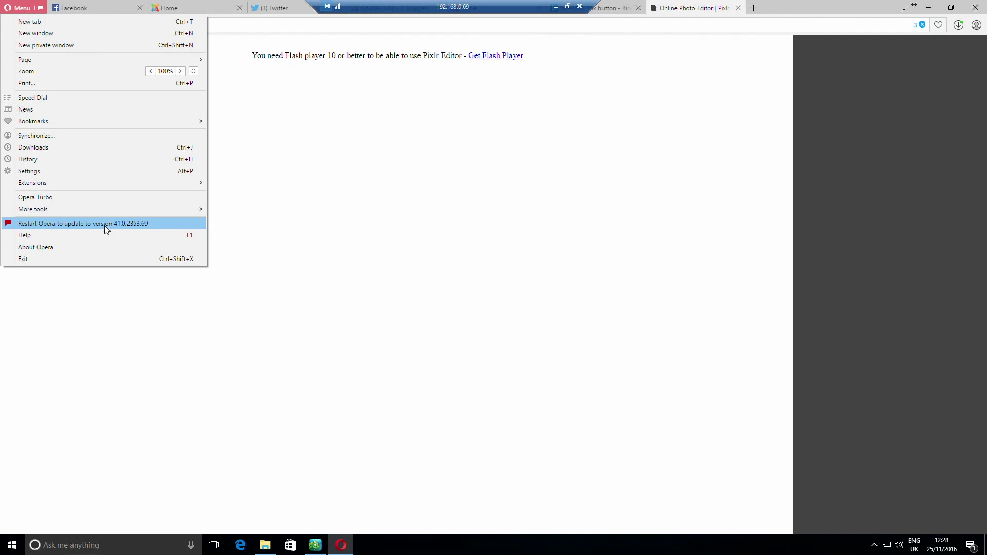
left_click(103, 225)
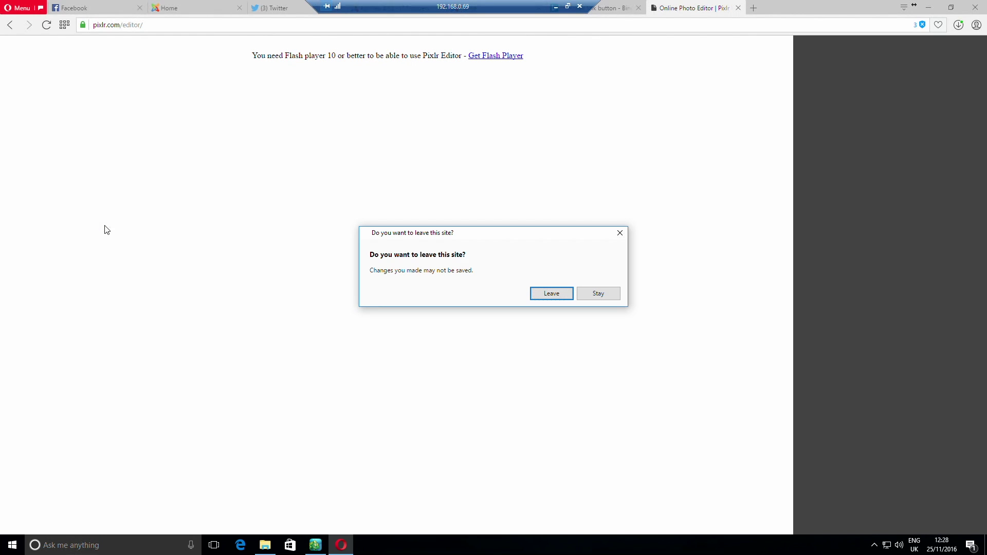
left_click(557, 295)
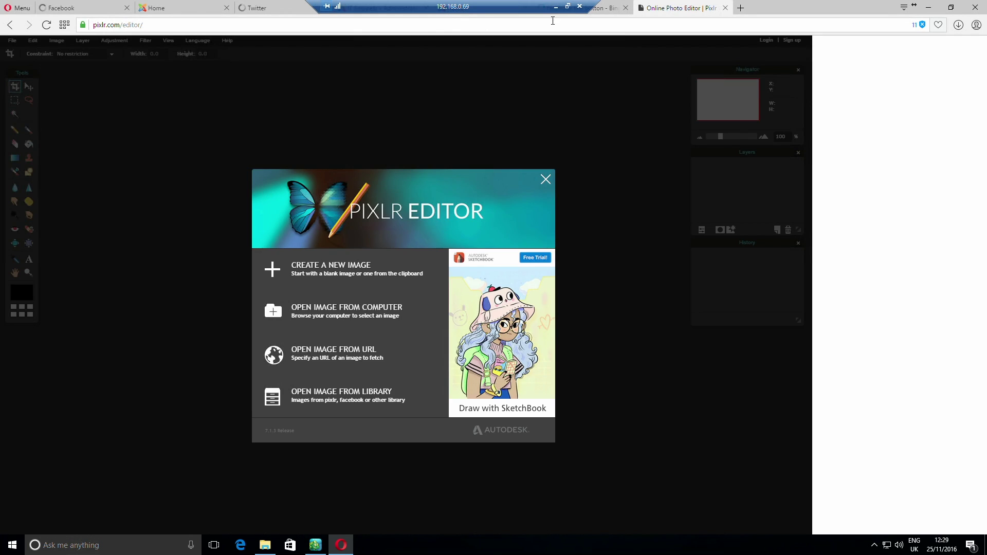
left_click_drag(394, 7, 714, 7)
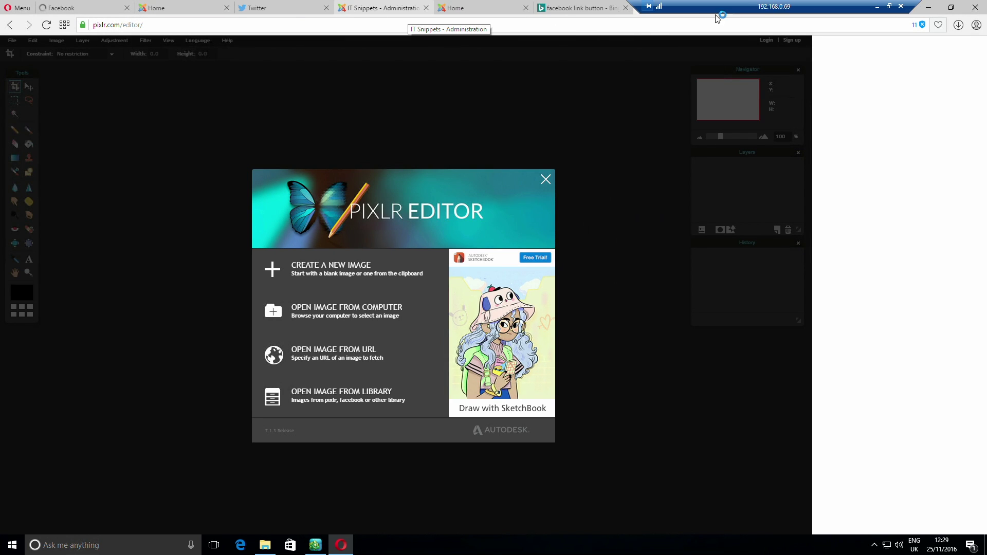
left_click(558, 12)
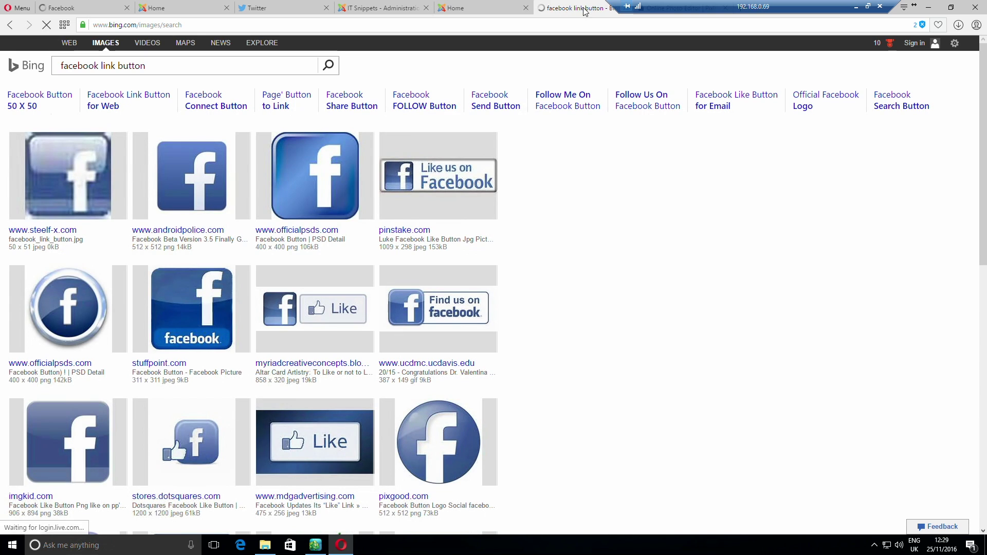
Close the Bing image tab and bring up the Joomla administration login page
left_click_drag(677, 8, 703, 10)
left_click(626, 8)
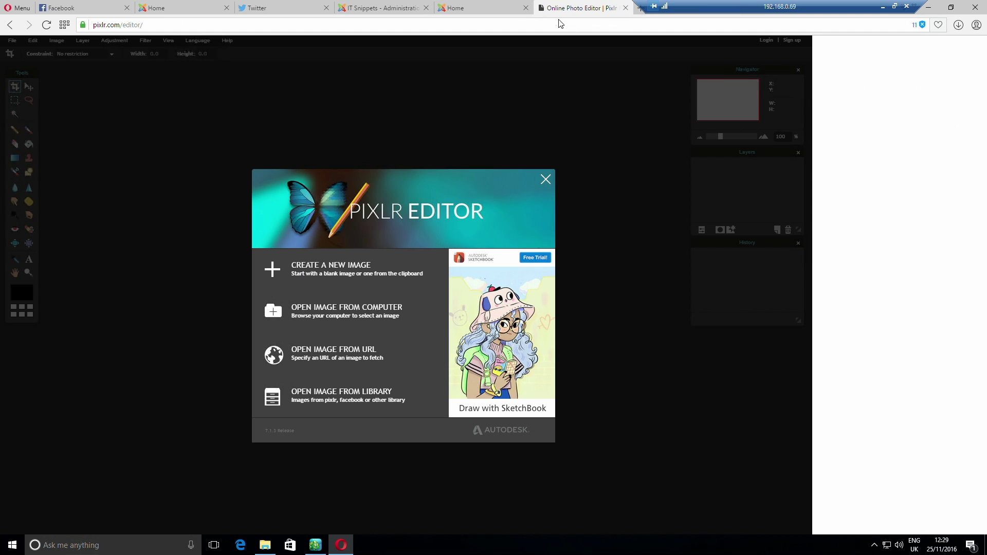
left_click(473, 7)
left_click(394, 8)
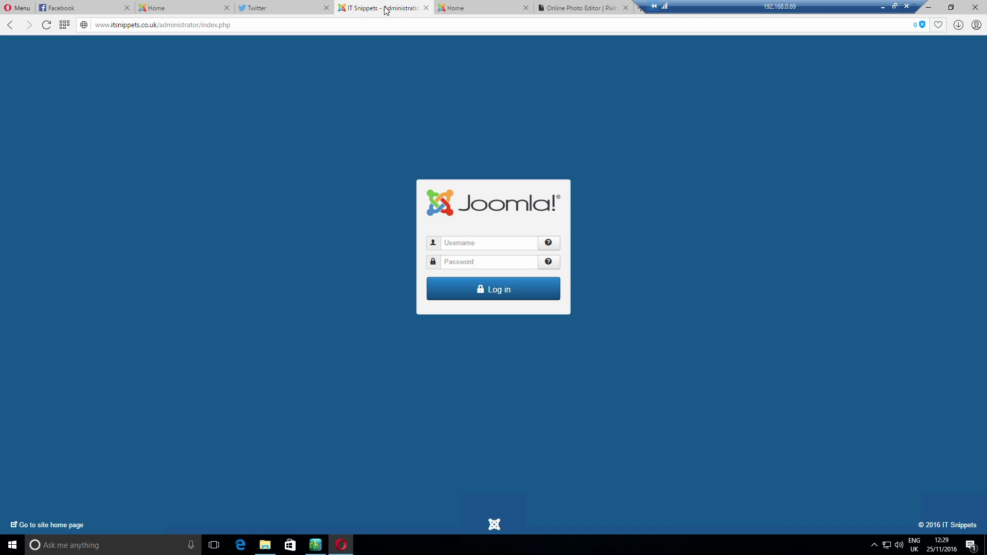
Log in to Joomla administration with the admin username and password, letting Opera remember it, then return to Pixlr
type("admin")
key("Tab")
type("**********")
key("Return")
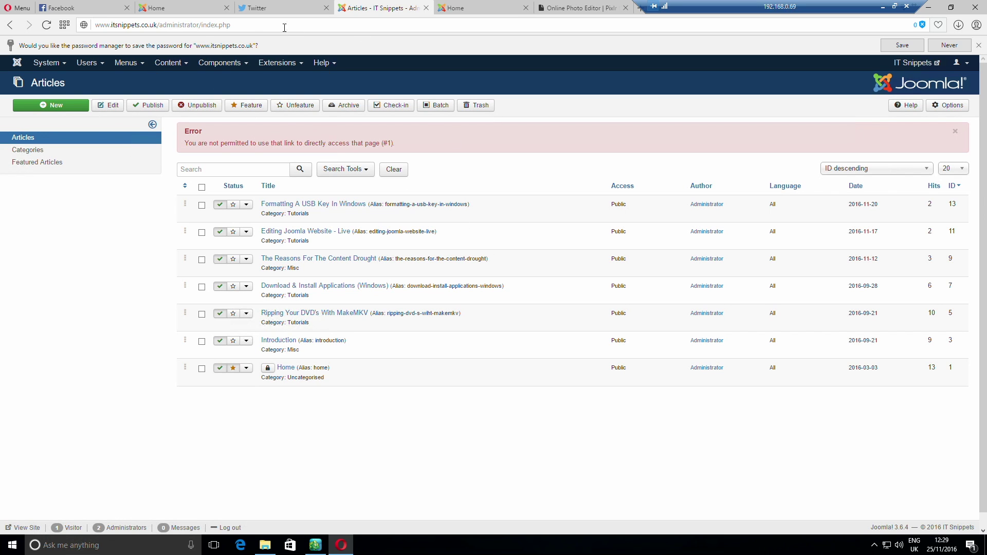
left_click(902, 45)
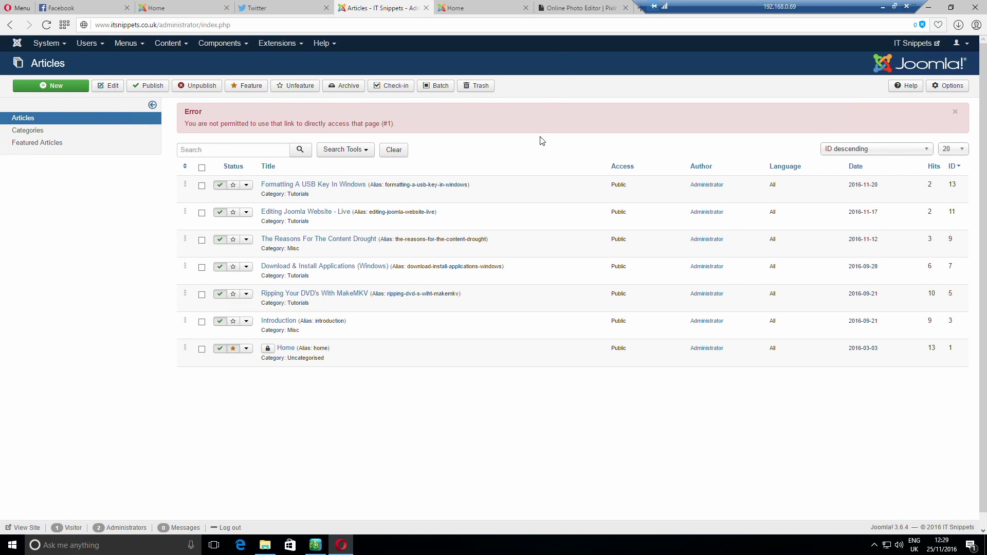
left_click(497, 10)
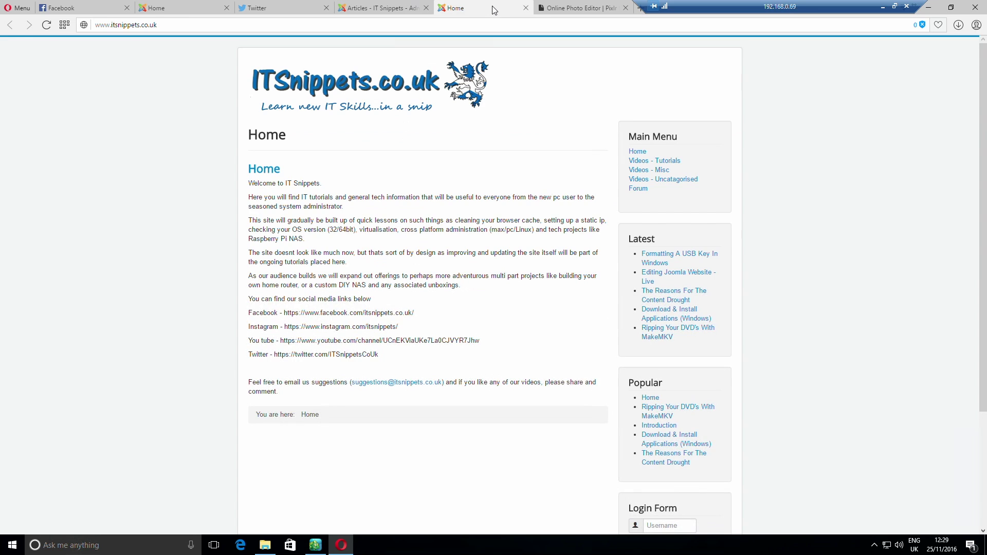
left_click(555, 9)
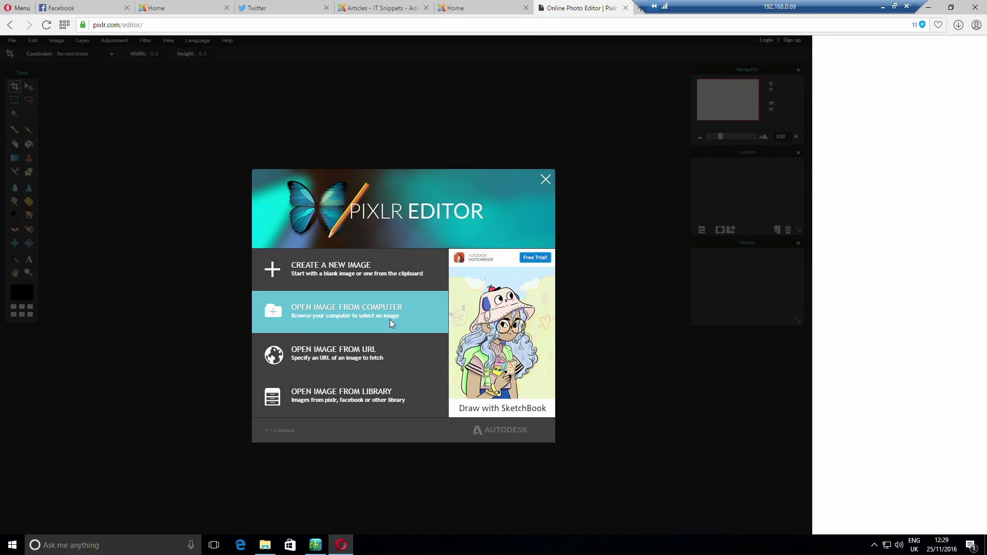
Open Facebook-Button from \\192.168.0.254\pool\UW-ITSnip\icons in Pixlr Editor
left_click(379, 308)
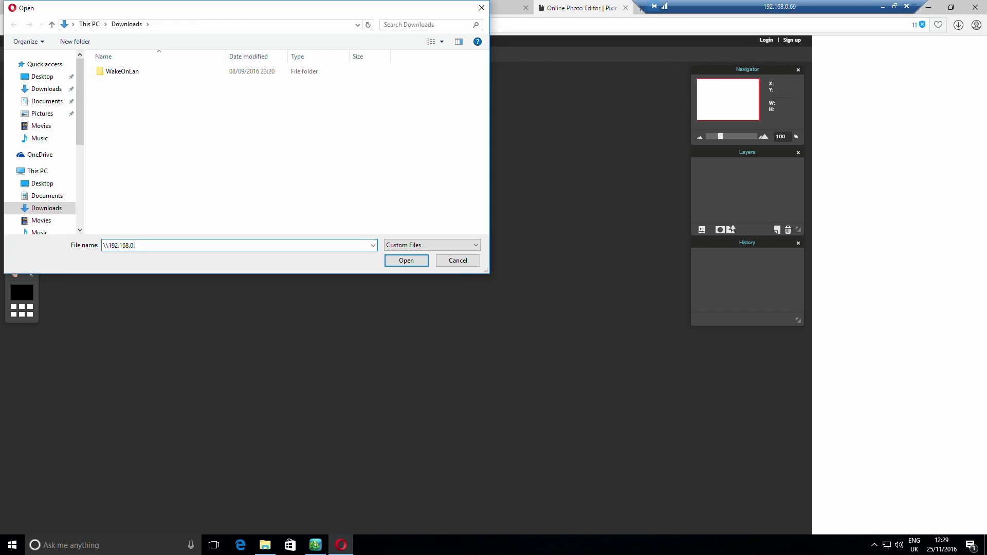
type("\\")
key("Down")
key("Down")
type("\\")
key("Down")
key("Down")
key("Down")
key("Down")
key("Down")
key("Down")
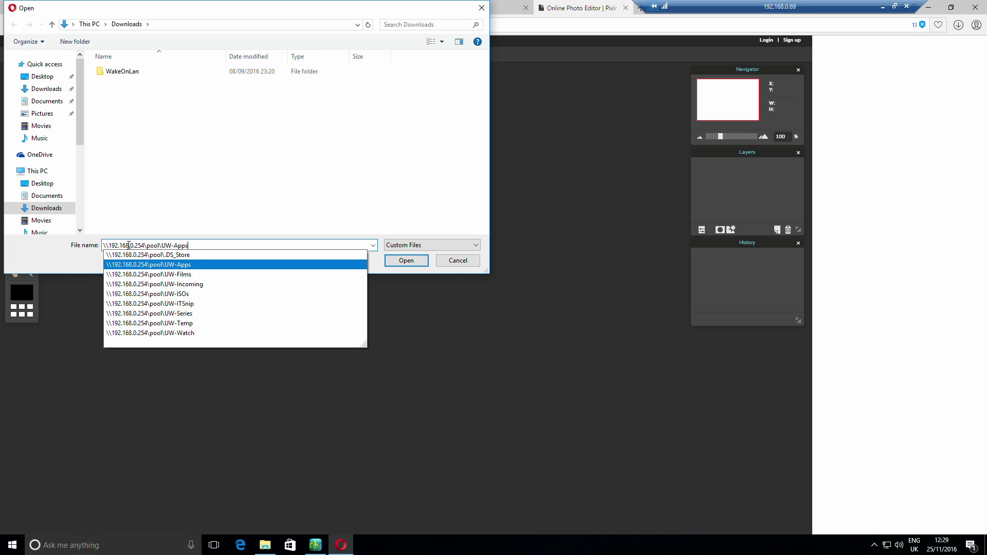
type("\\")
key("Return")
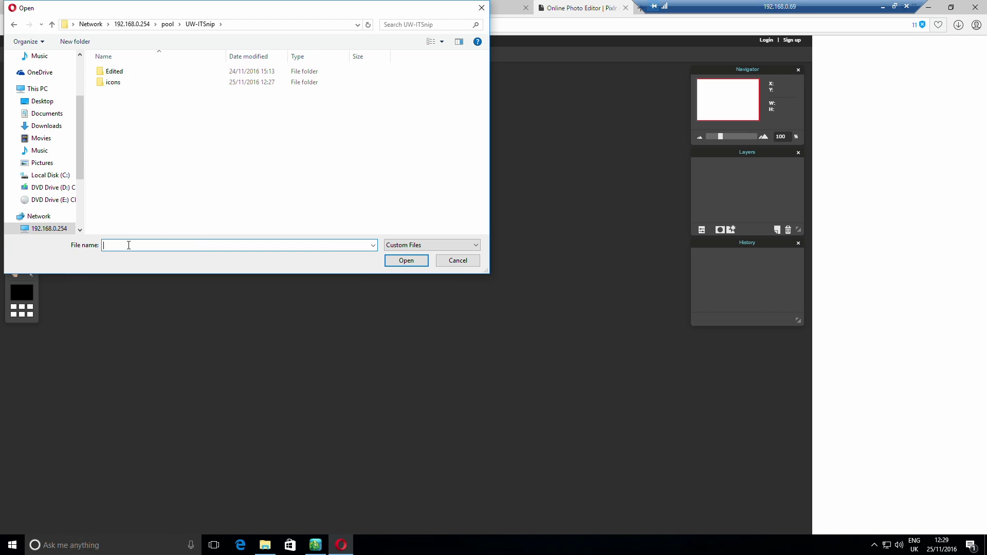
double_click(147, 84)
left_click(149, 73)
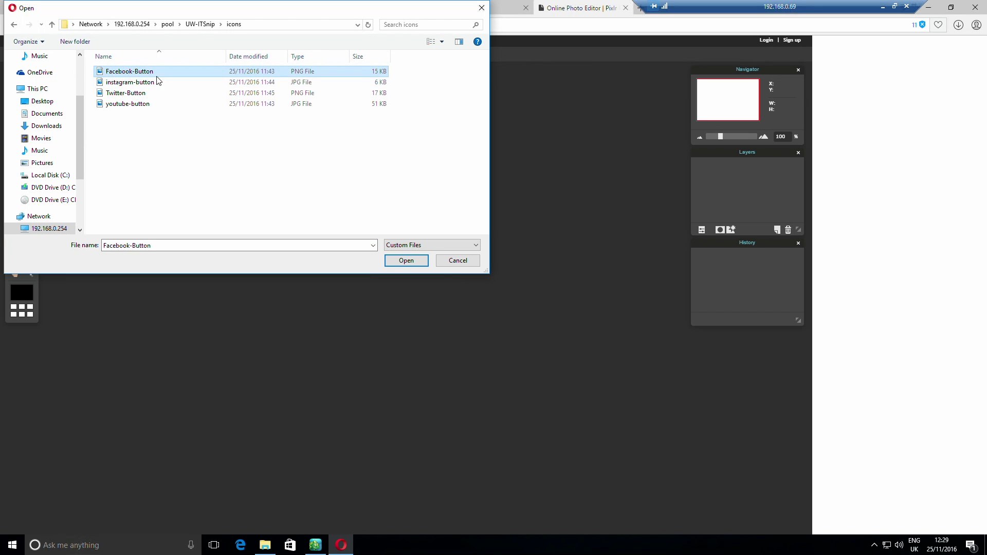
left_click(427, 265)
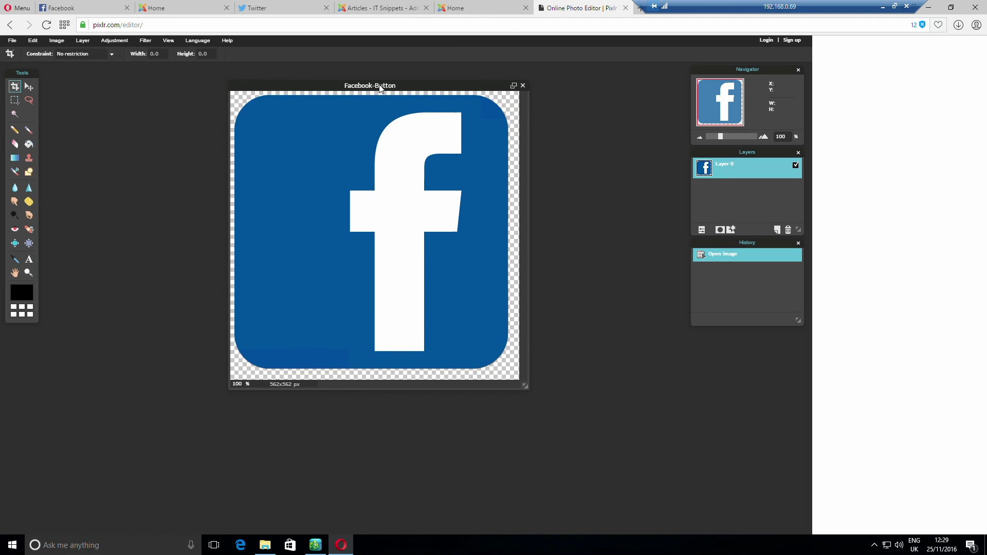
Resize the Facebook button image to 50x50 pixels
left_click(62, 41)
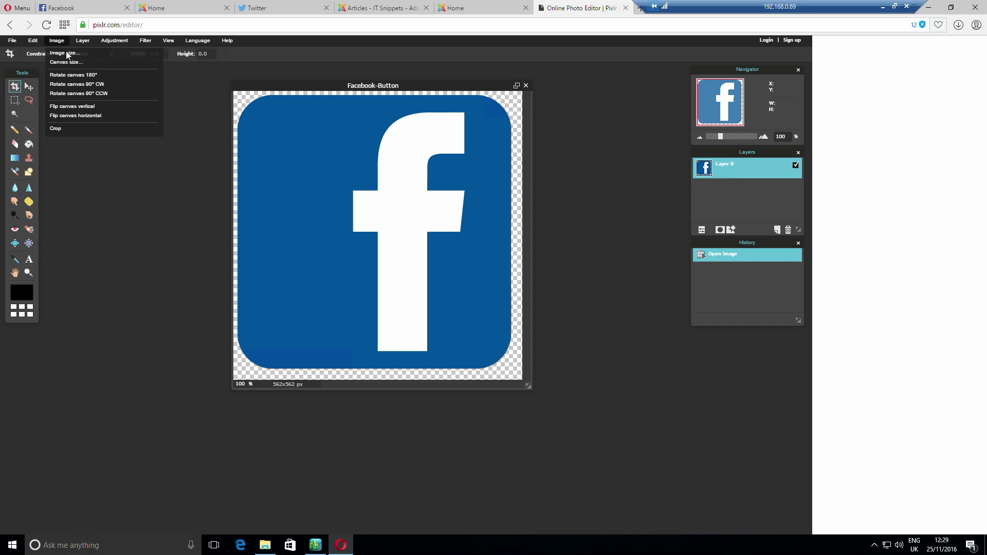
left_click(86, 62)
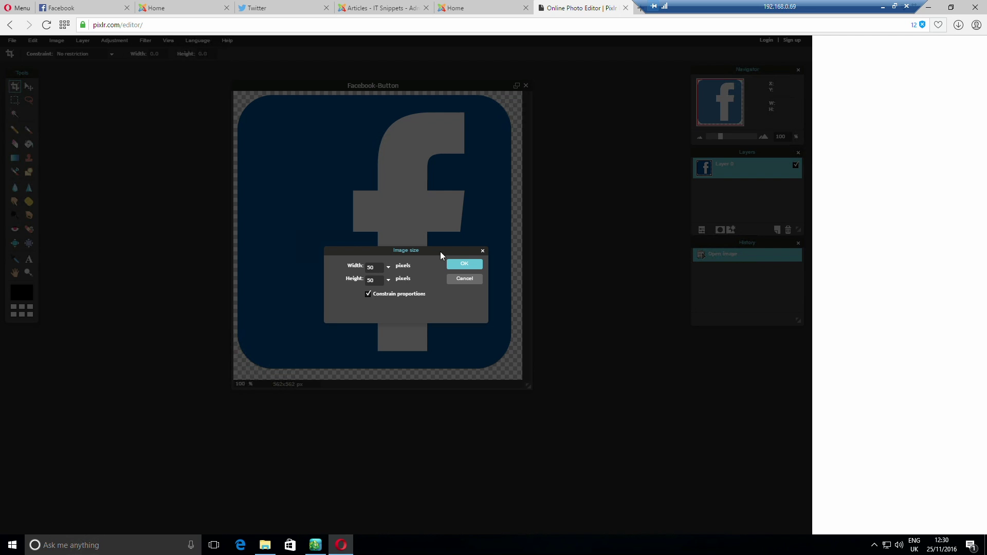
left_click(464, 264)
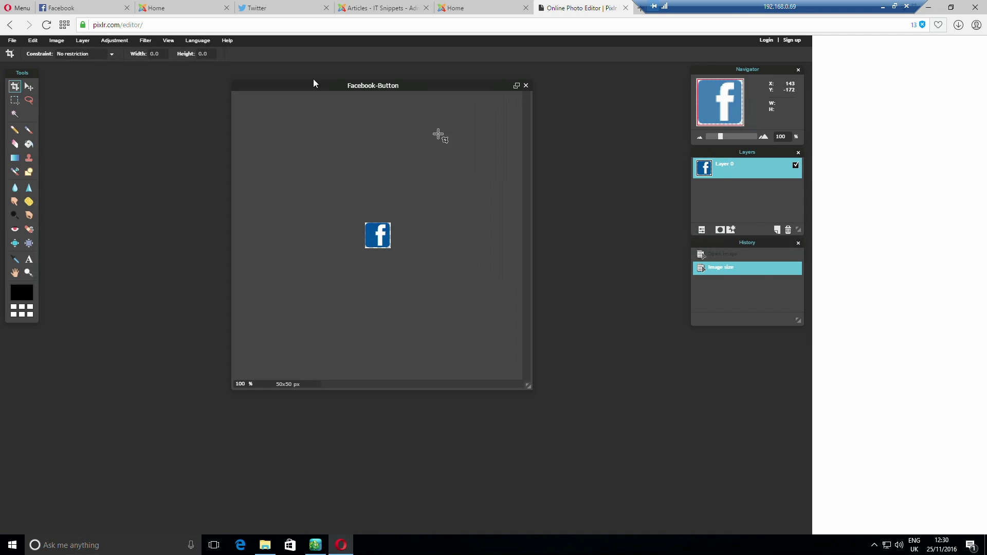
Save the resized image as Facebook-Button-small PNG in the icons folder
left_click(23, 41)
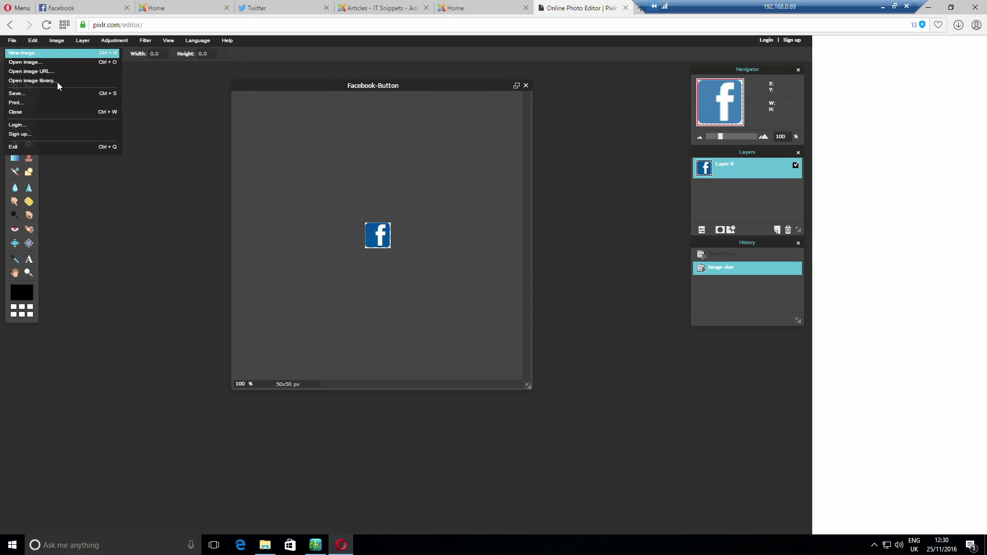
left_click(44, 94)
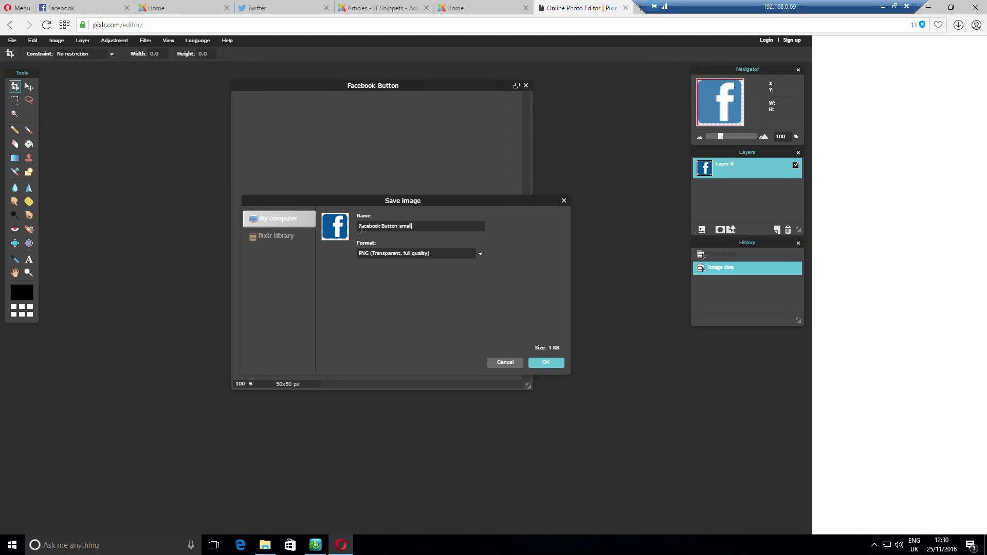
left_click(555, 366)
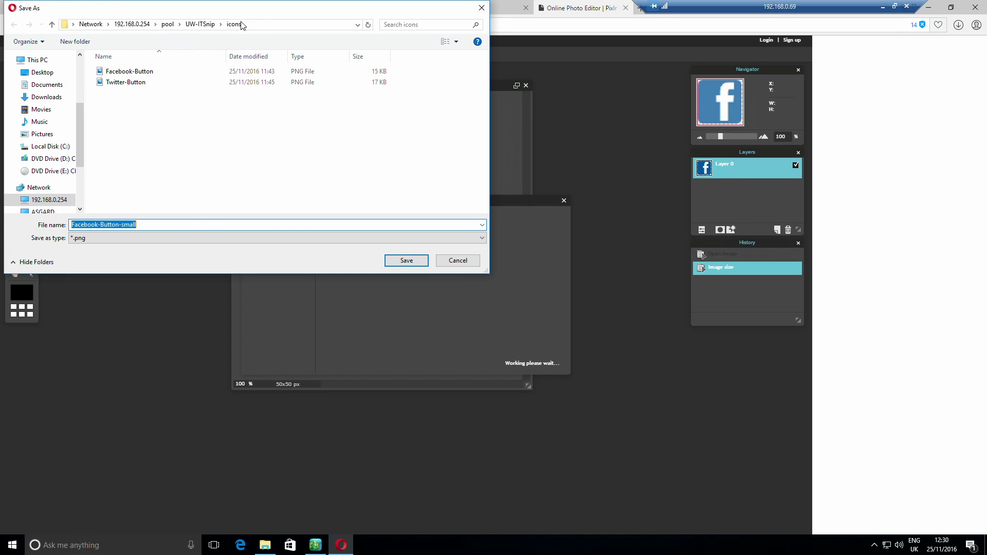
left_click(416, 263)
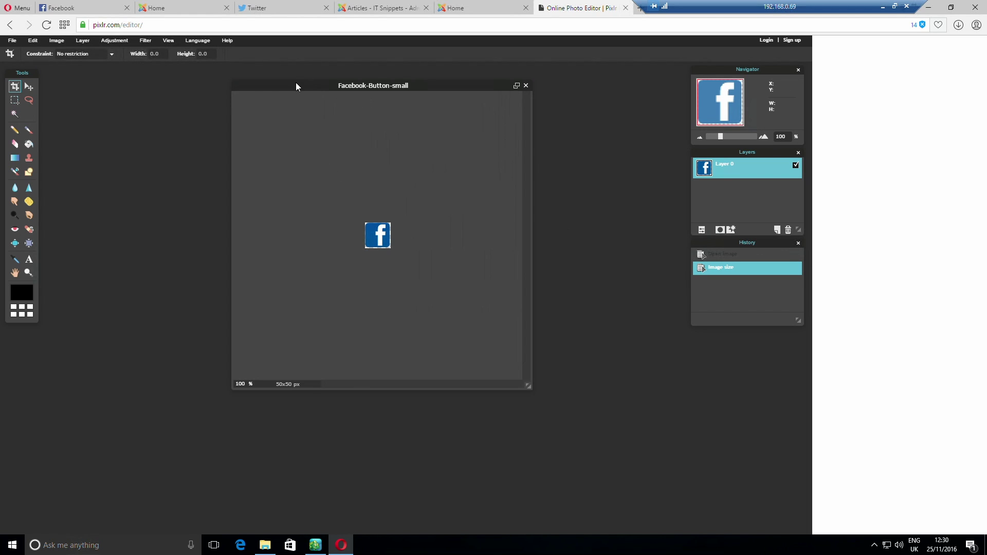
left_click(382, 9)
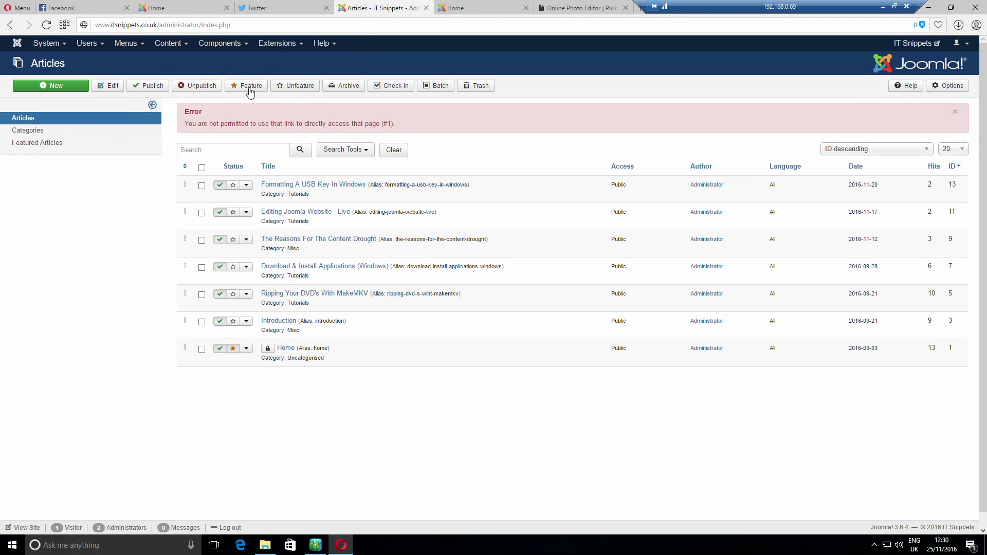
Delete the old full-size Facebook-Button.png from Joomla's media manager
left_click(17, 45)
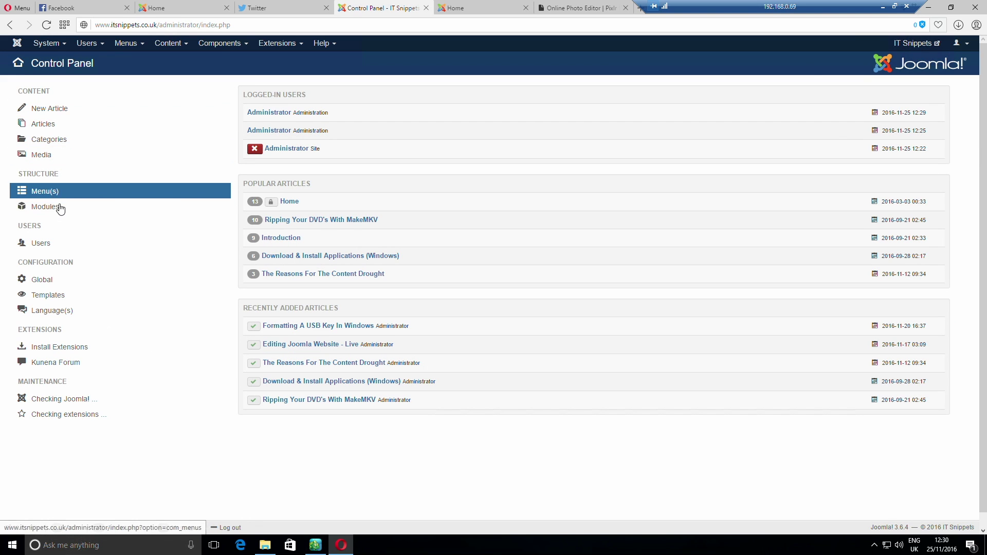
left_click(49, 156)
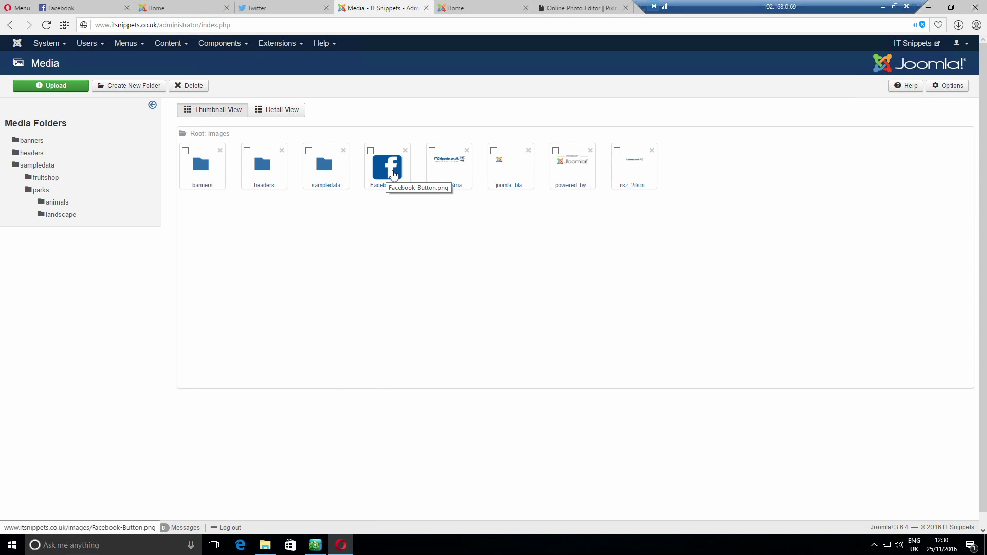
left_click(370, 151)
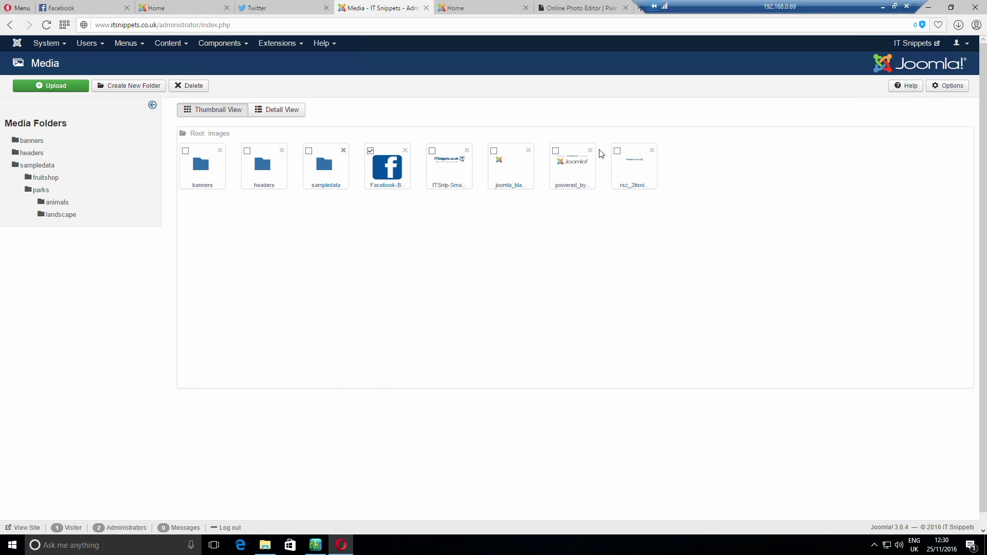
left_click(200, 87)
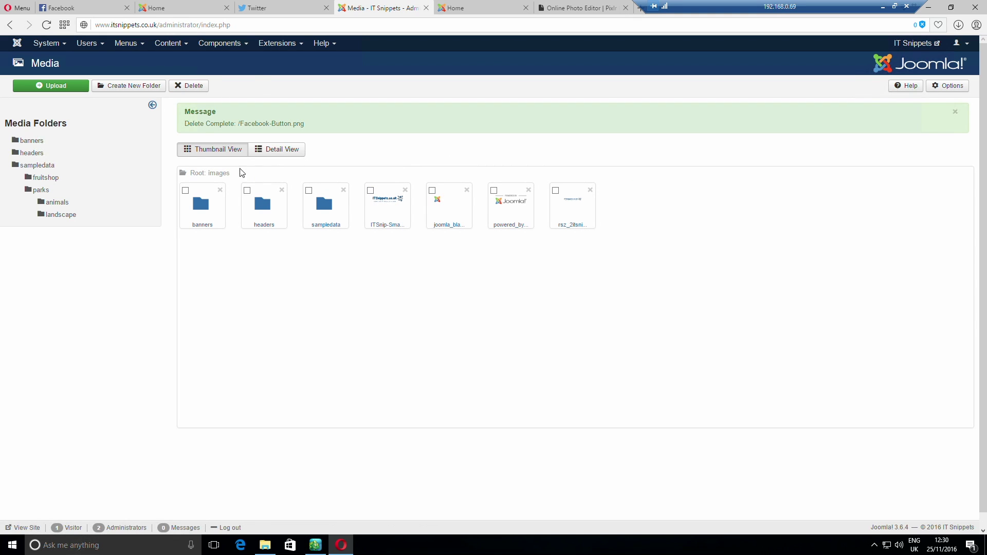
Upload Facebook-Button-small to the media images folder
left_click(52, 85)
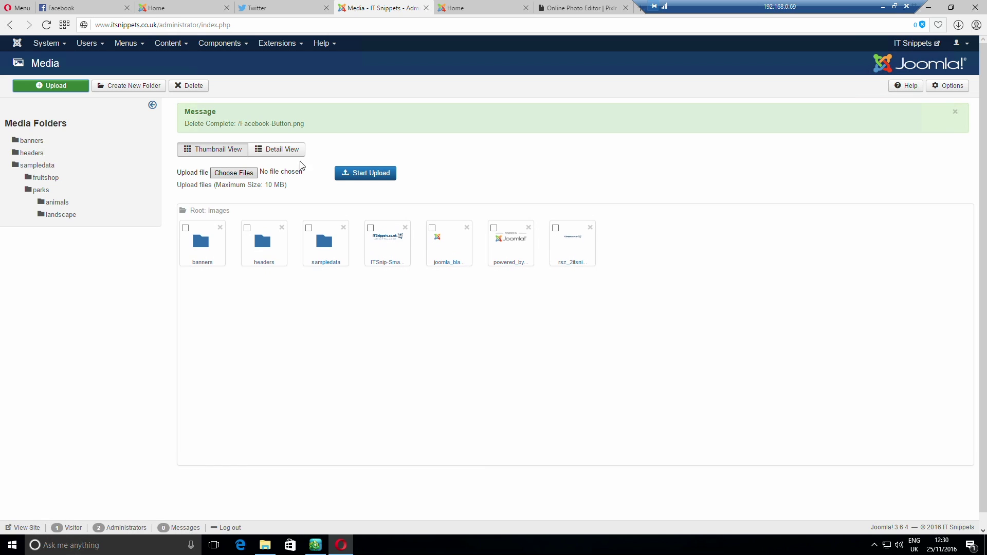
left_click(379, 175)
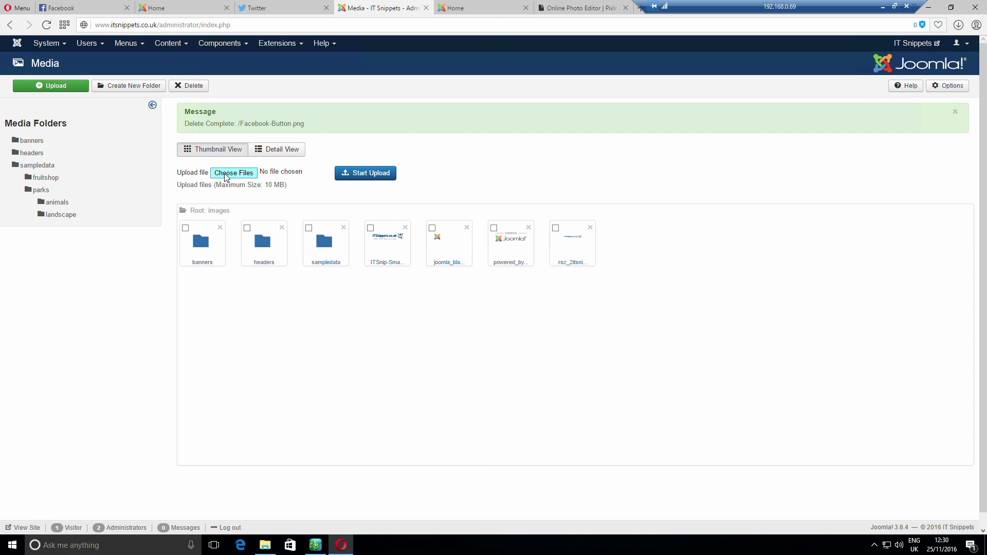
left_click(234, 173)
left_click(177, 83)
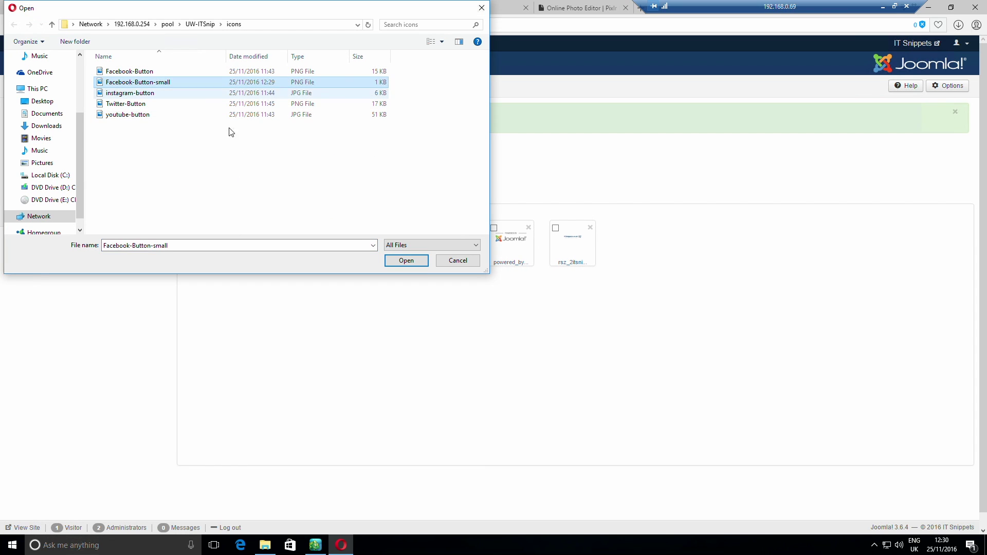
left_click(406, 260)
left_click(366, 173)
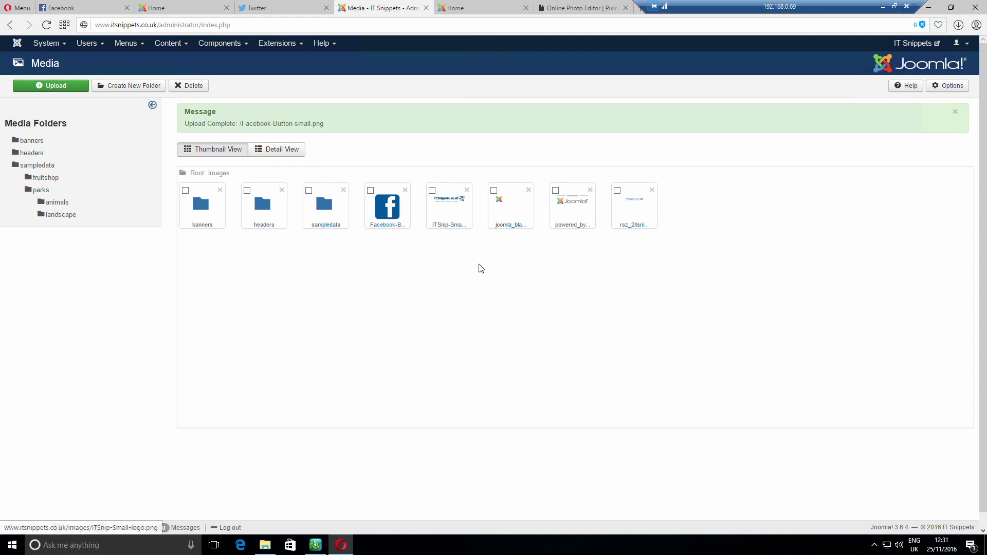
Check the site's Home page, then go back to the admin Control Panel
left_click(468, 8)
left_click(376, 8)
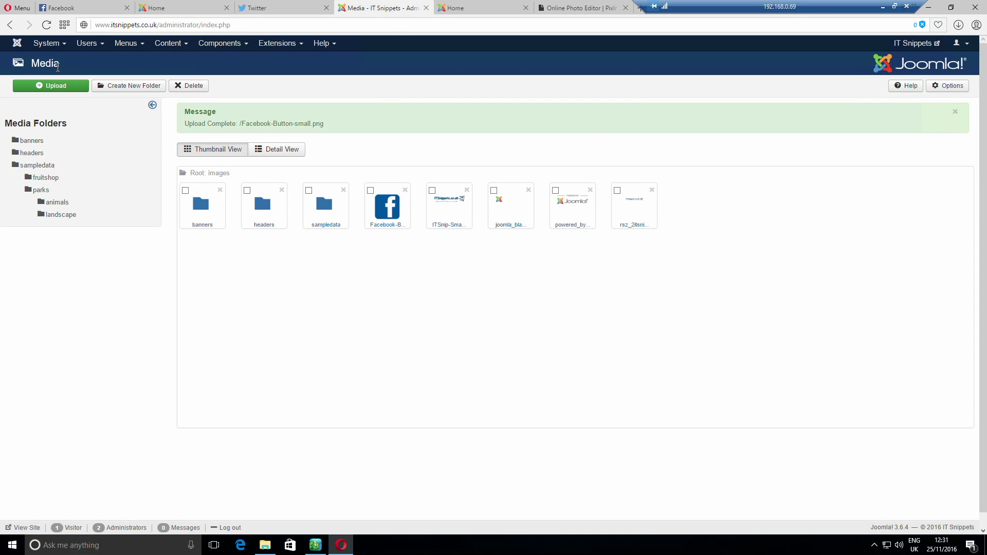
left_click(17, 44)
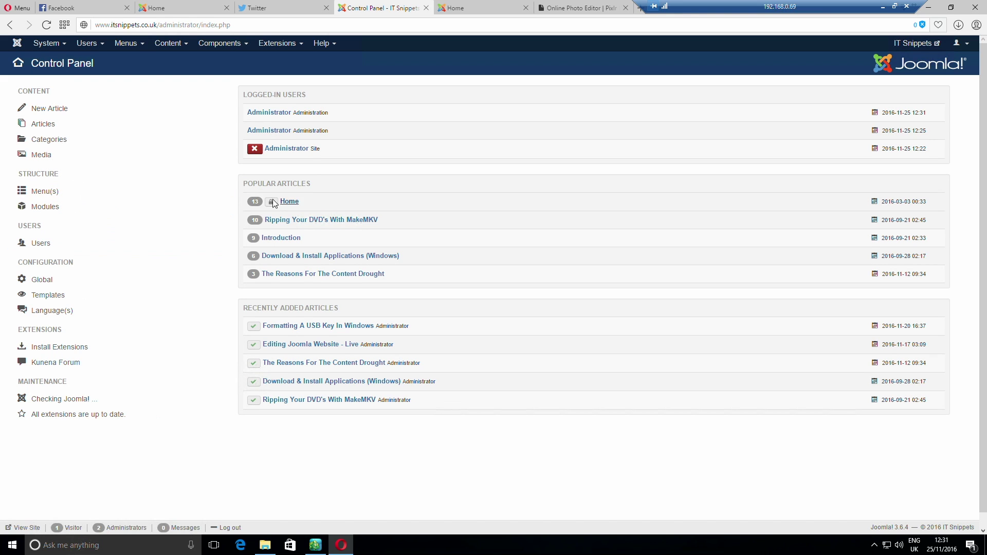
Open the Home article and add two empty lines below the social media links
left_click(296, 206)
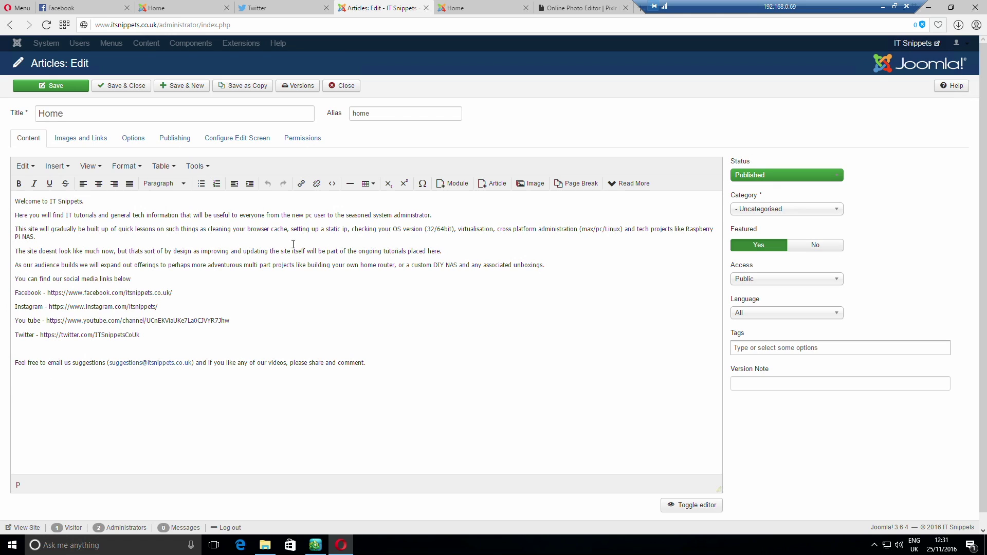
left_click(111, 350)
key("Return")
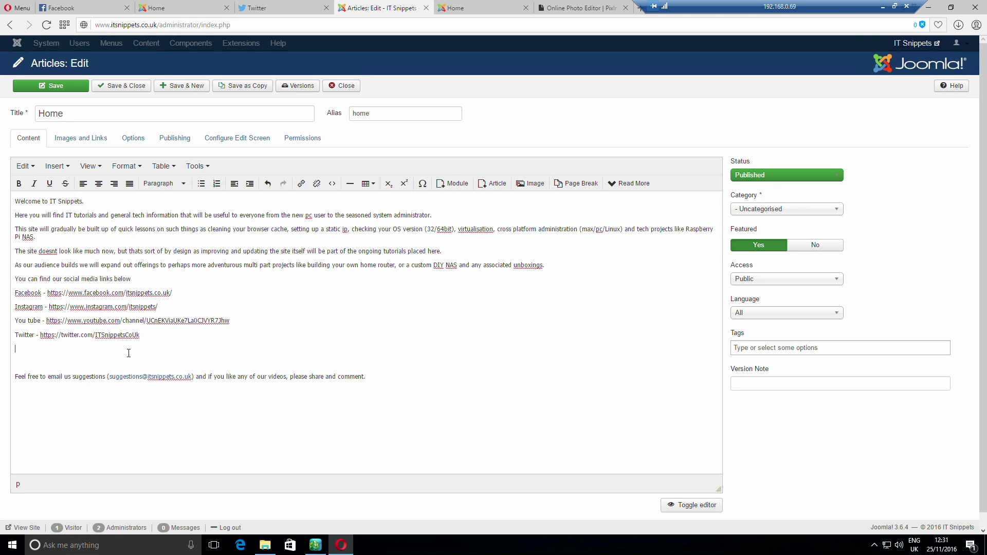
key("Return")
Insert the Facebook-Button-small image on the new line, then return to Pixlr
left_click(534, 185)
left_click(498, 267)
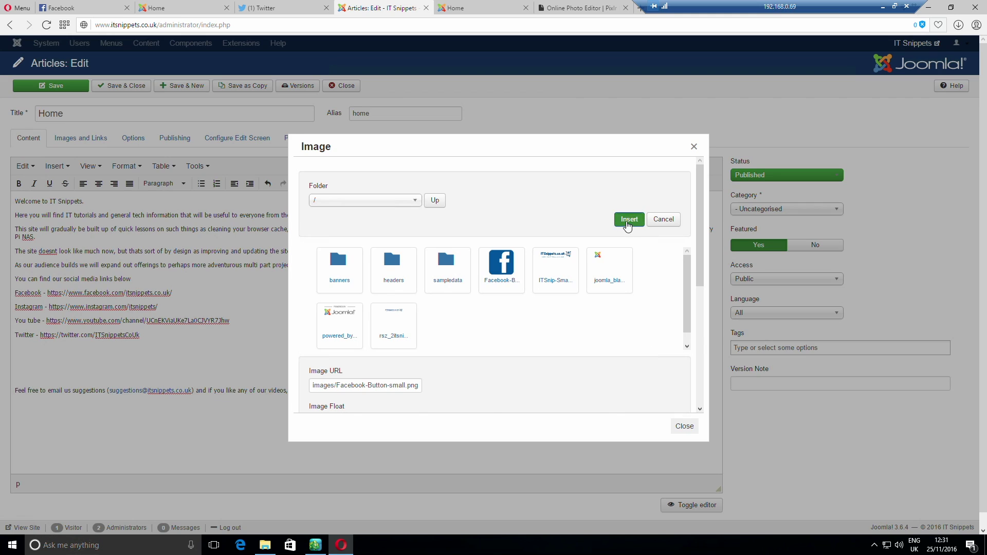
left_click(629, 220)
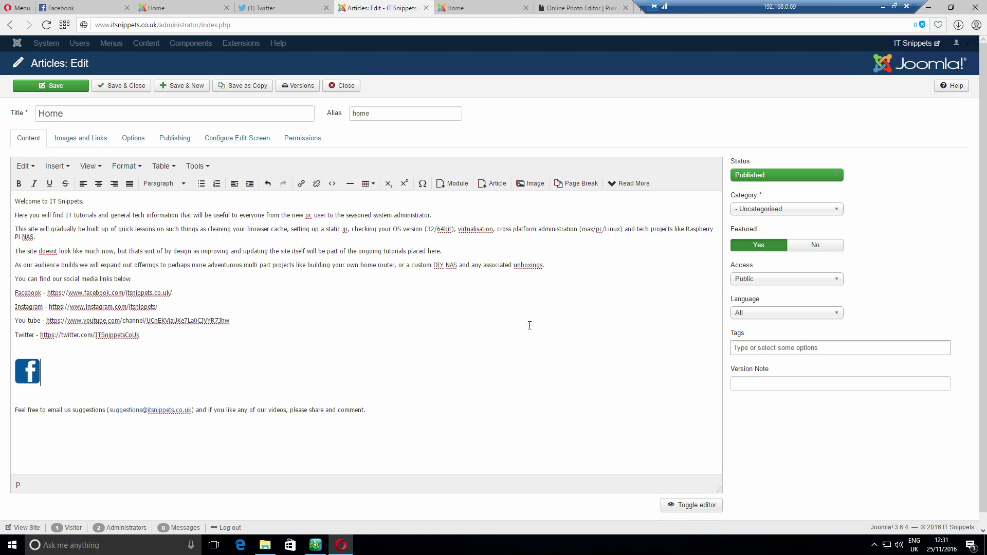
left_click(582, 9)
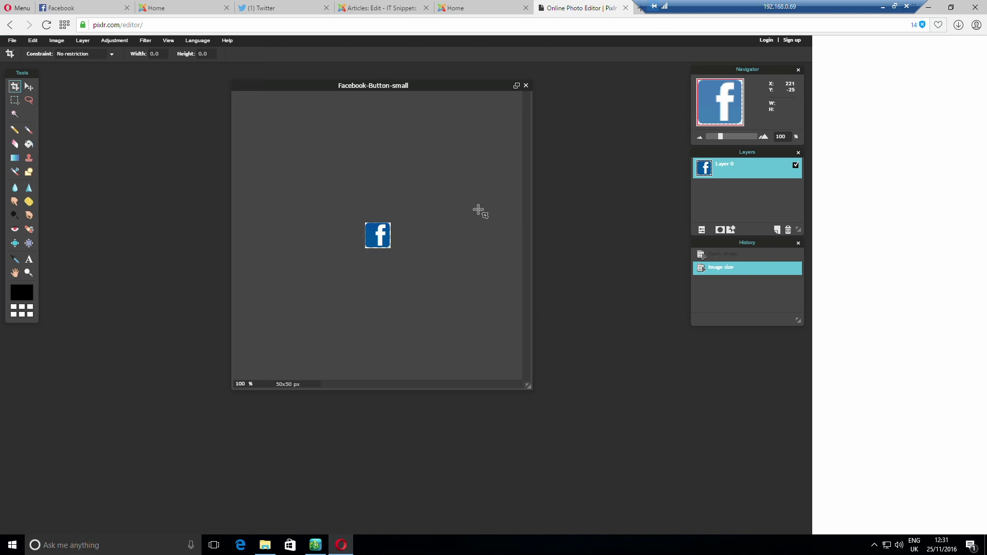
Open the instagram-button image in Pixlr Editor
left_click(12, 40)
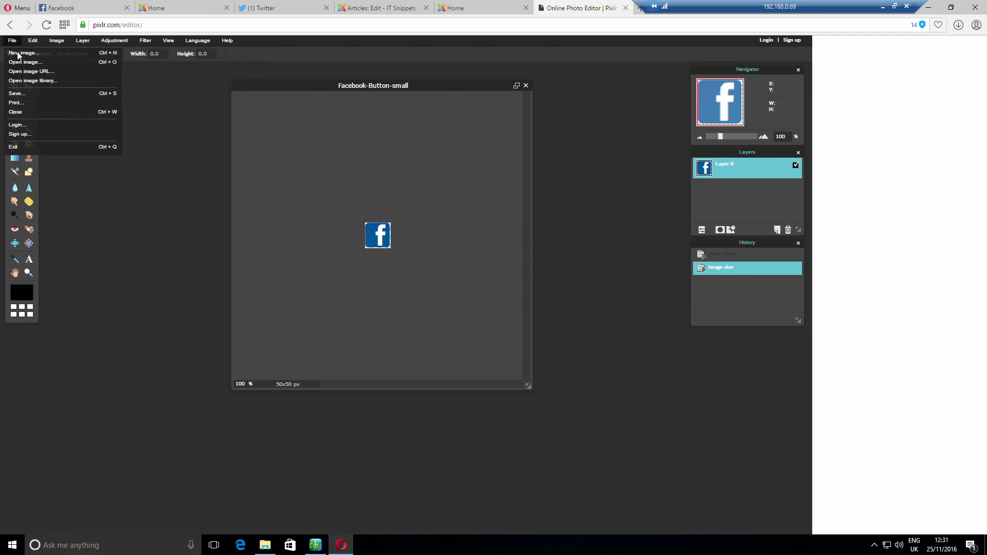
left_click(50, 61)
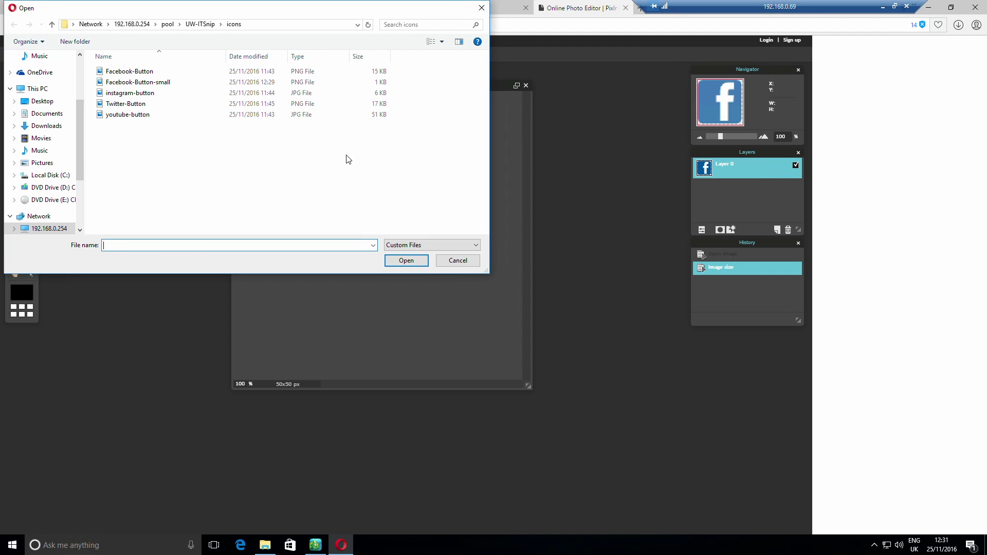
left_click(173, 95)
left_click(406, 260)
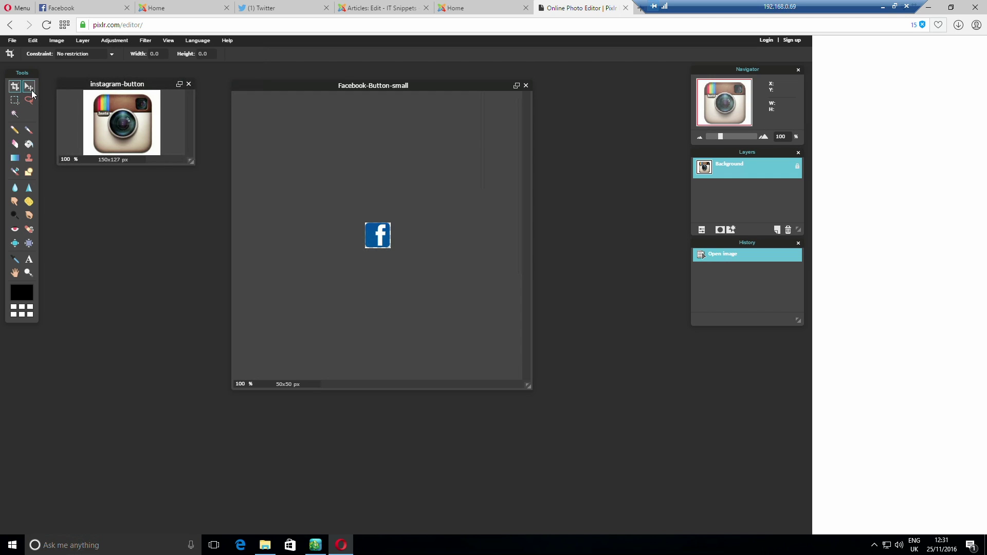
Magic-wand select the white background, invert it to black, and copy the selection
left_click(18, 110)
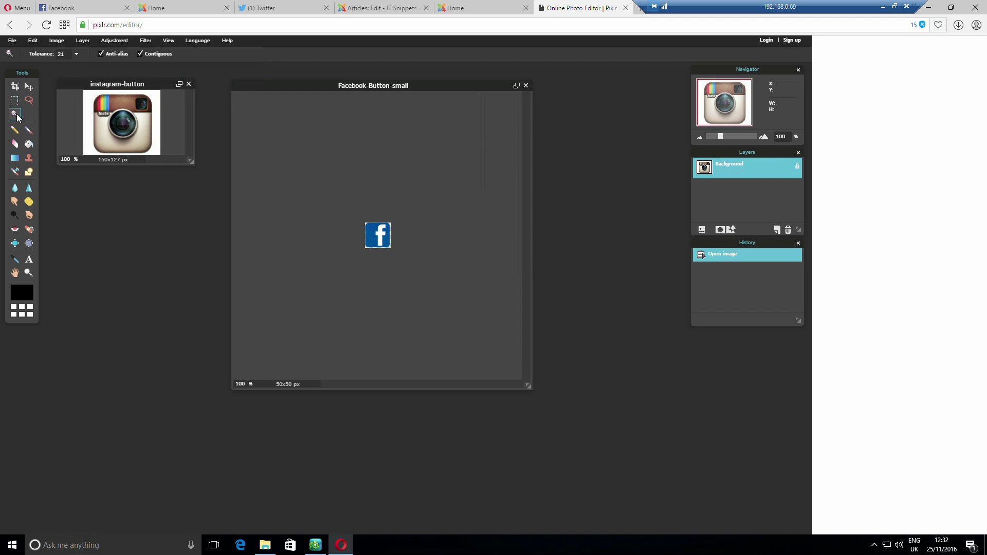
left_click(87, 96)
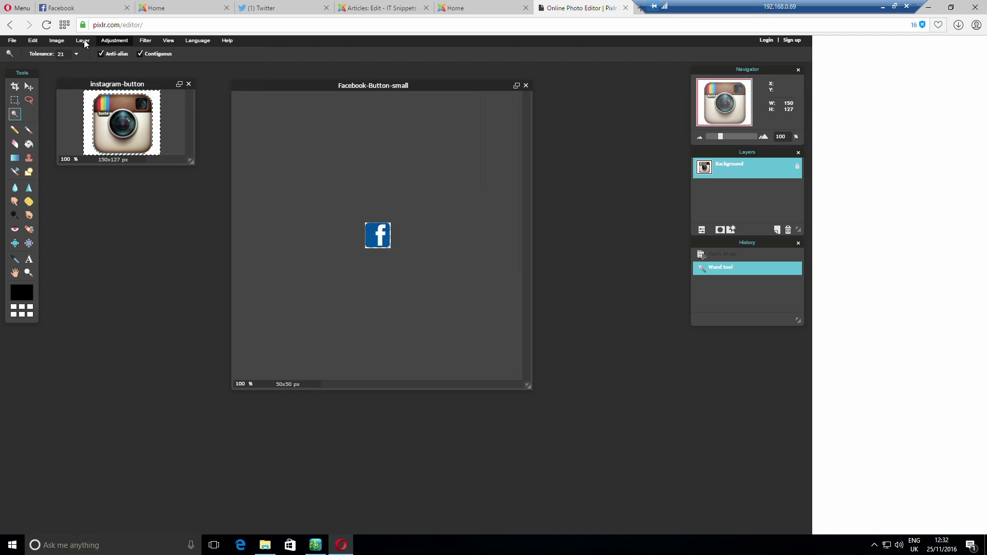
left_click(56, 42)
mouse_move(113, 41)
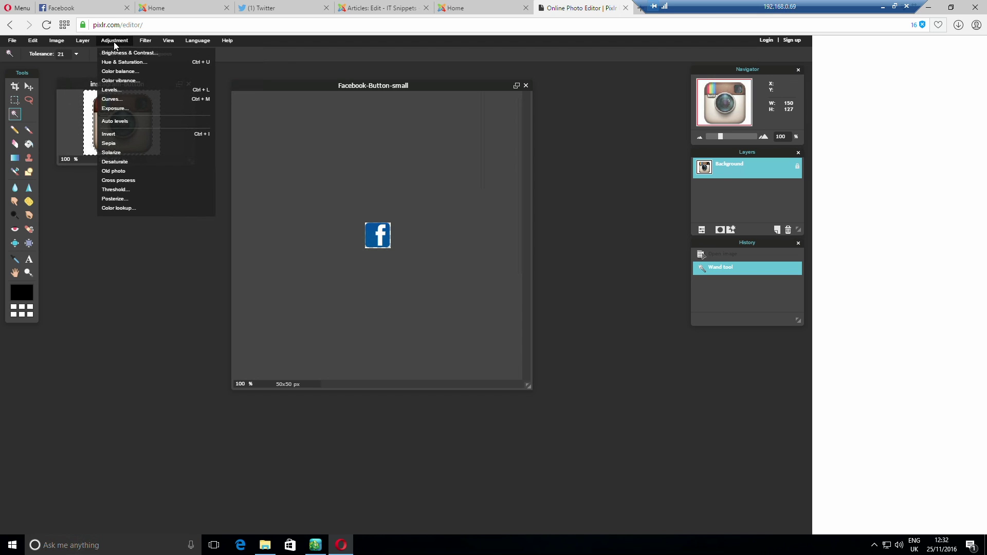
left_click(128, 135)
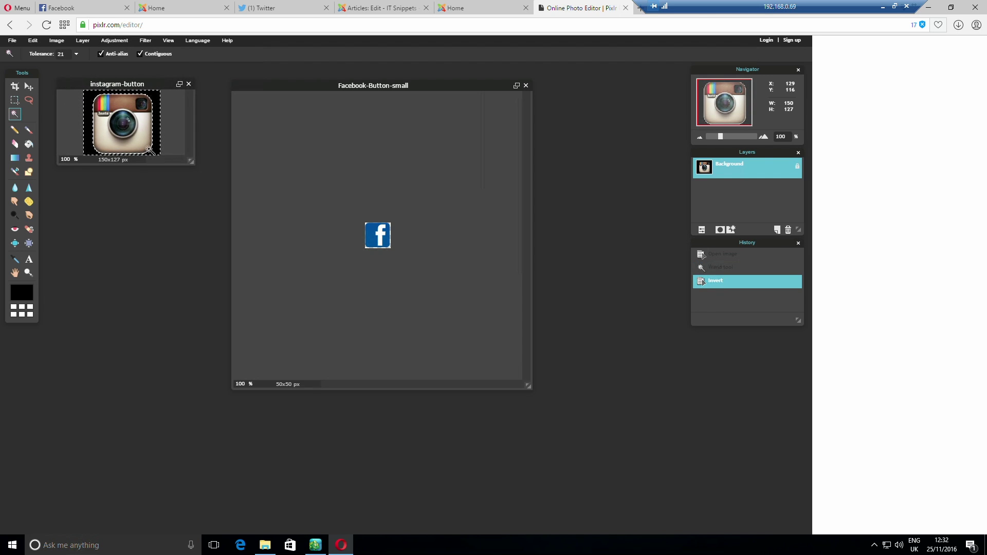
key("ctrl+c")
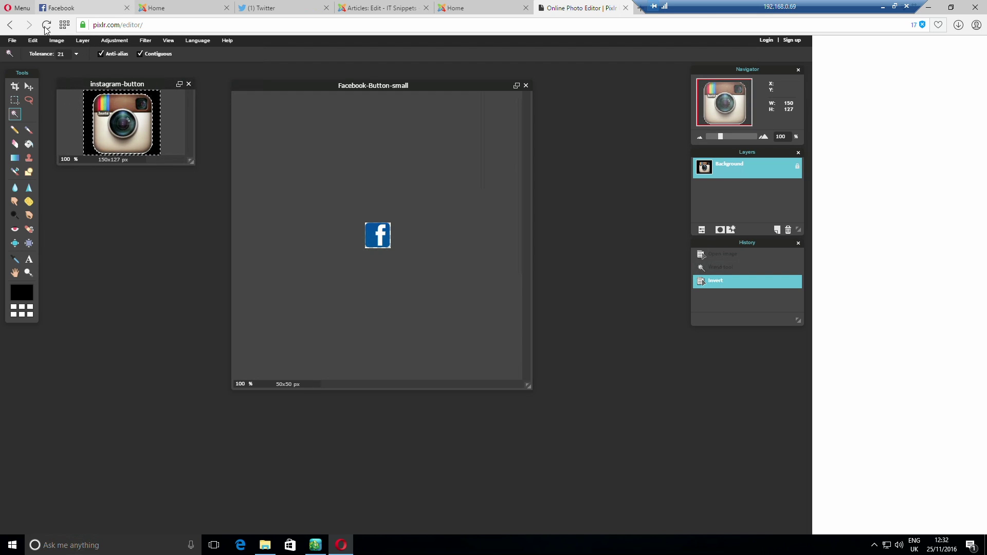
left_click(11, 40)
Paste the copied Instagram shape into a new transparent 150x127 image, then close that image
left_click(25, 54)
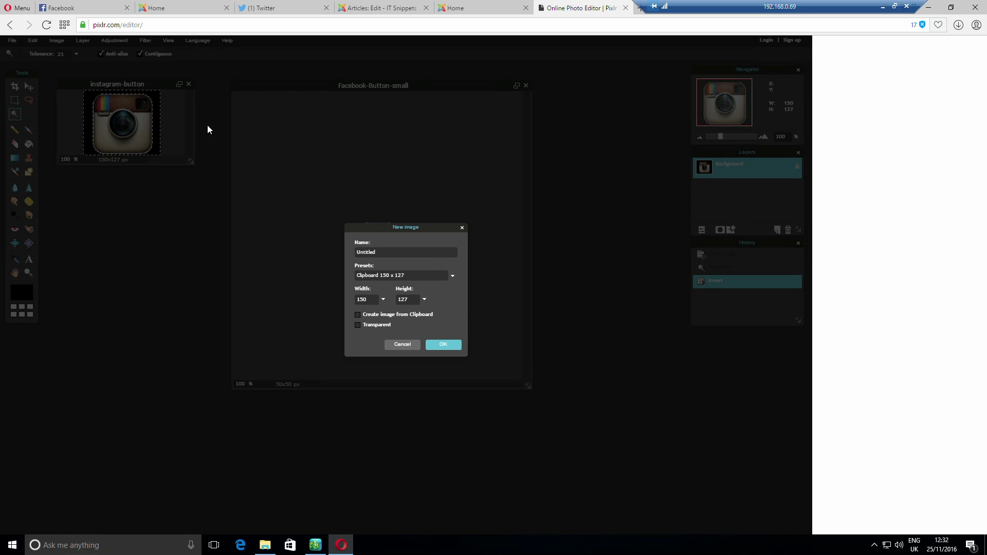
left_click(377, 326)
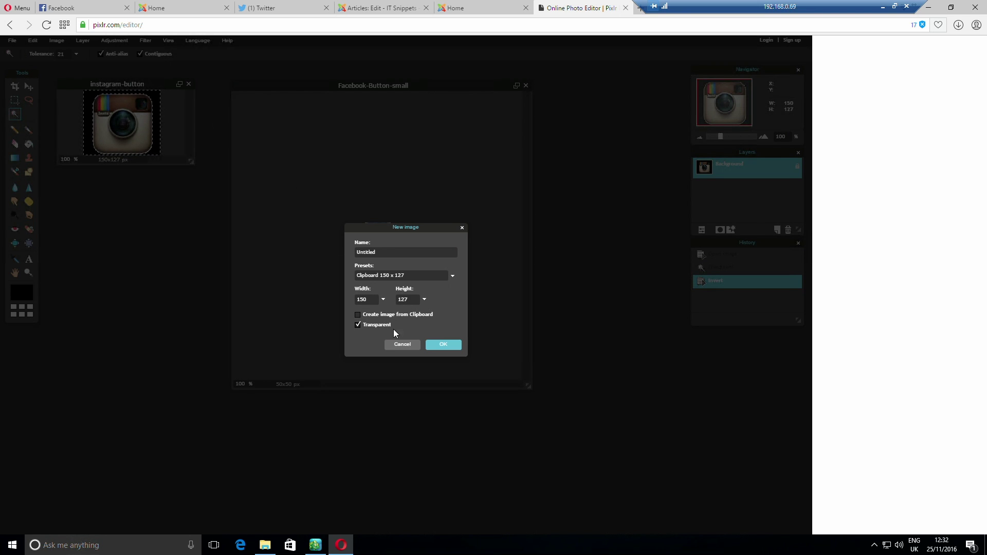
left_click(444, 344)
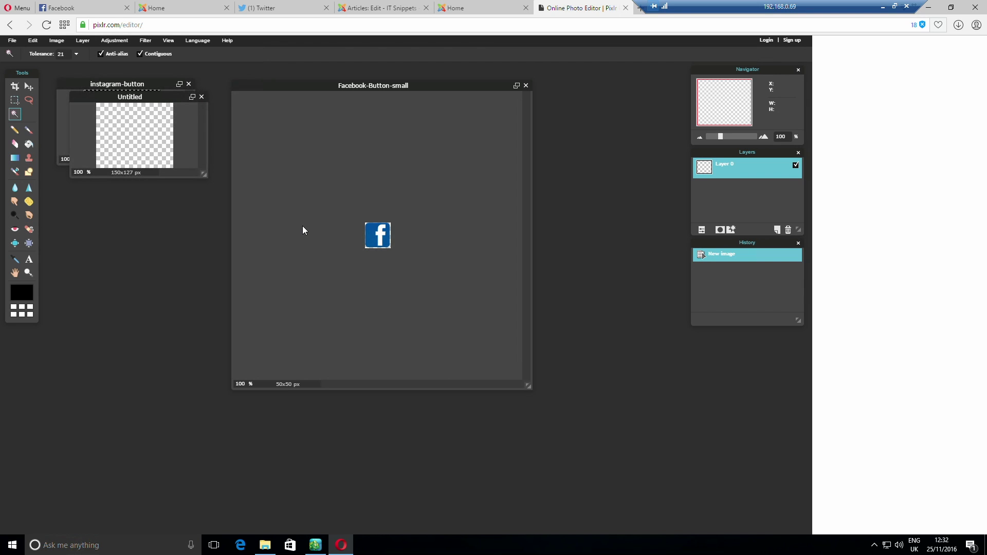
left_click(33, 41)
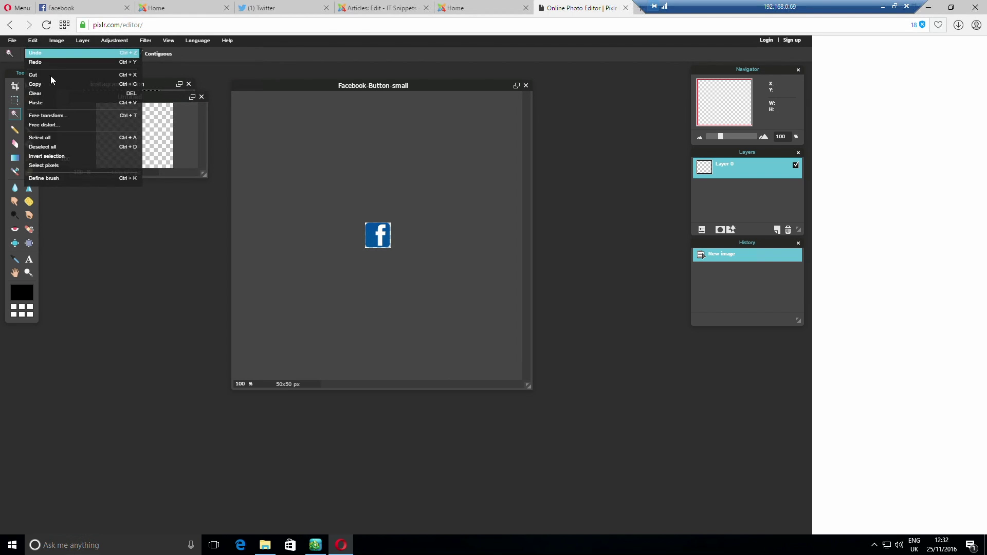
left_click(54, 103)
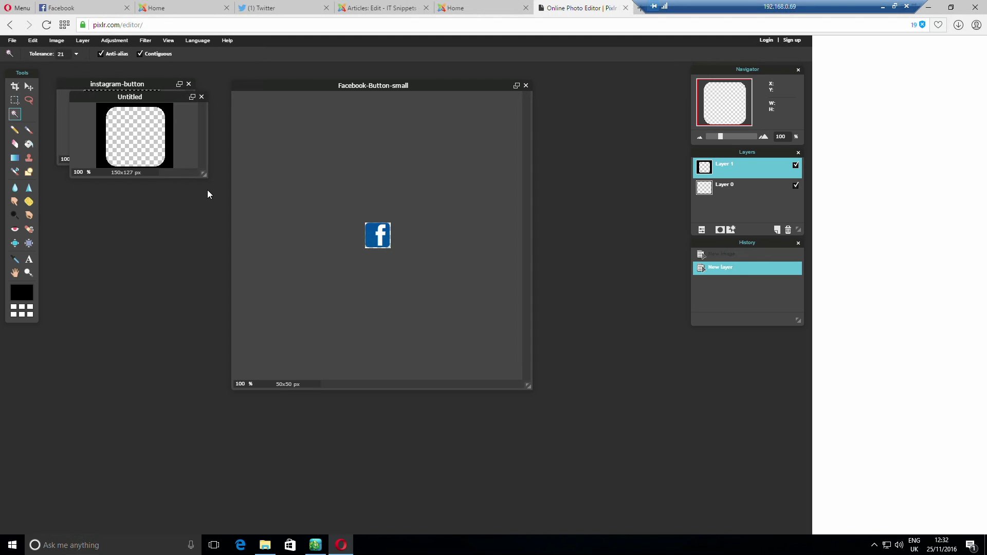
left_click(201, 97)
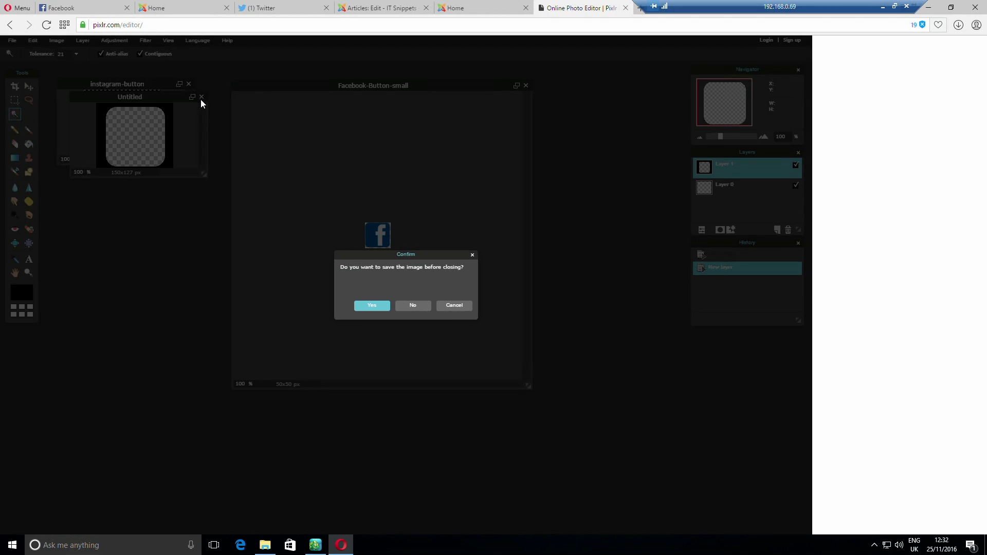
Discard the Untitled image without saving and undo the background inversion on instagram-button
left_click(414, 308)
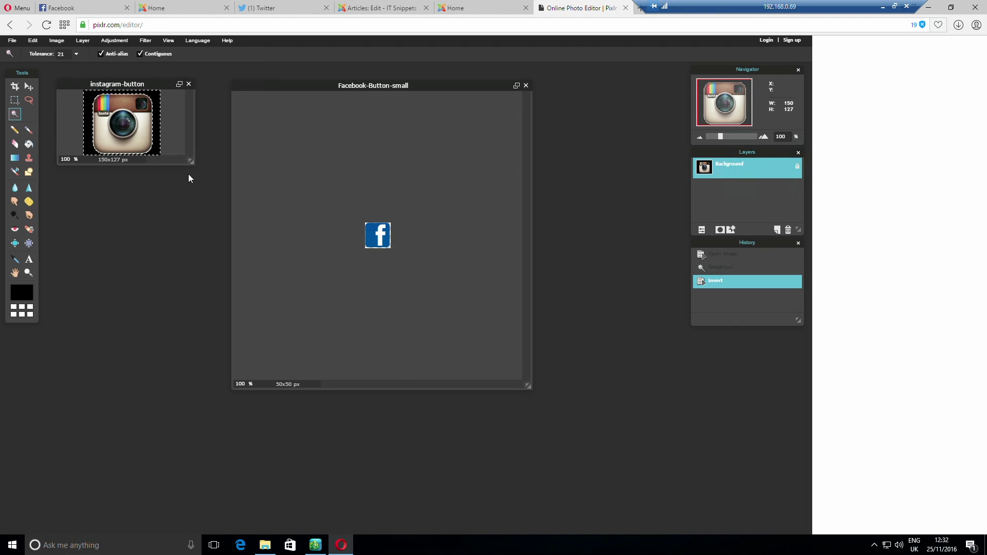
left_click(118, 41)
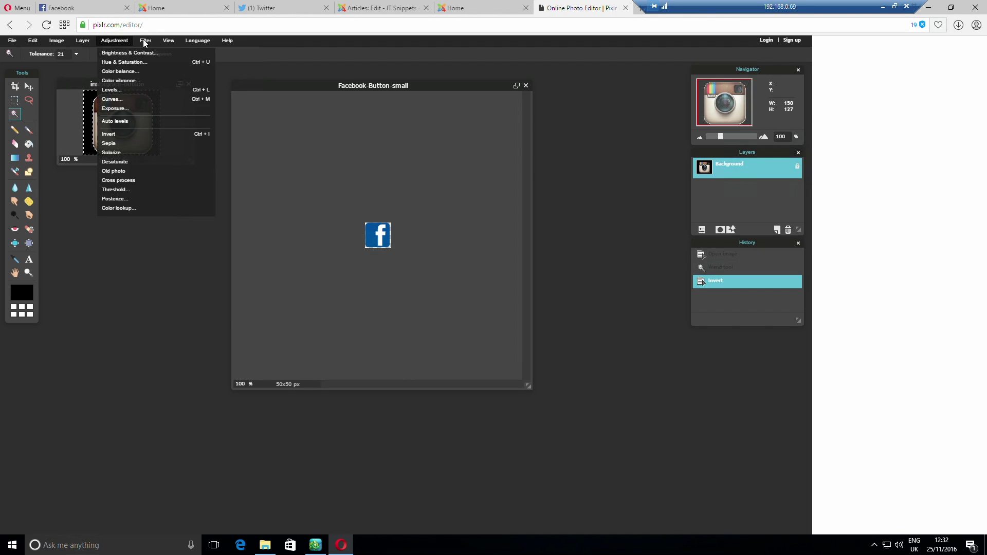
left_click(116, 40)
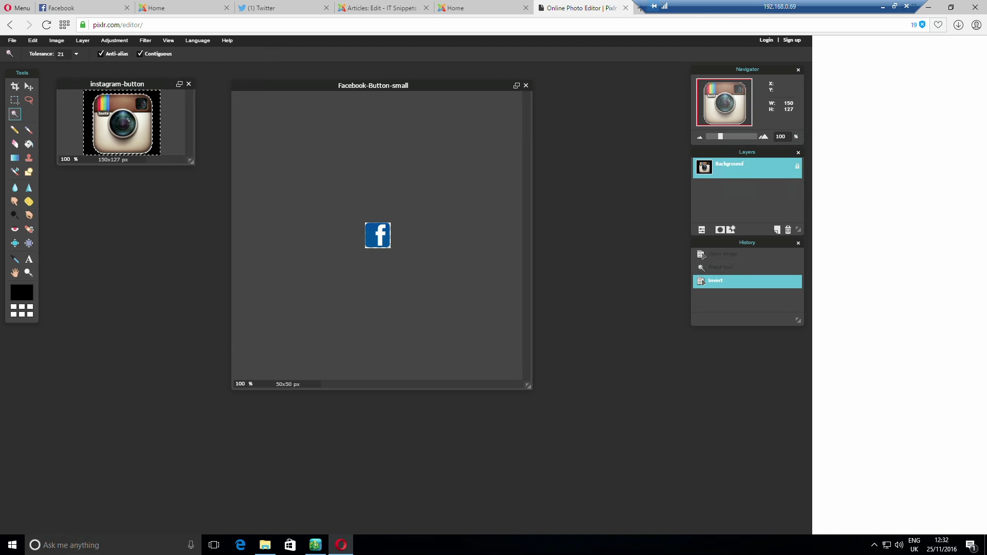
key("ctrl+z")
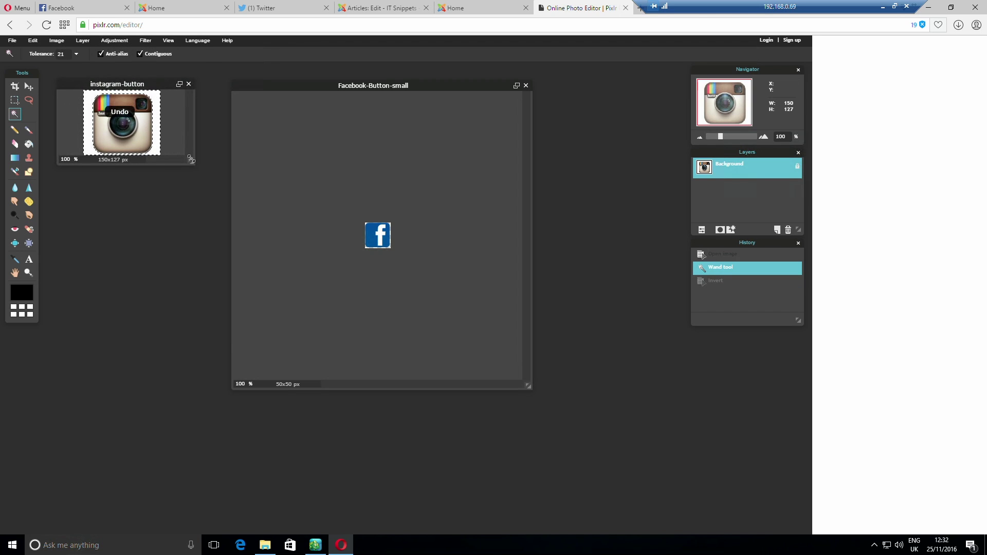
Invert the selection onto the Instagram icon itself and copy it
left_click(113, 40)
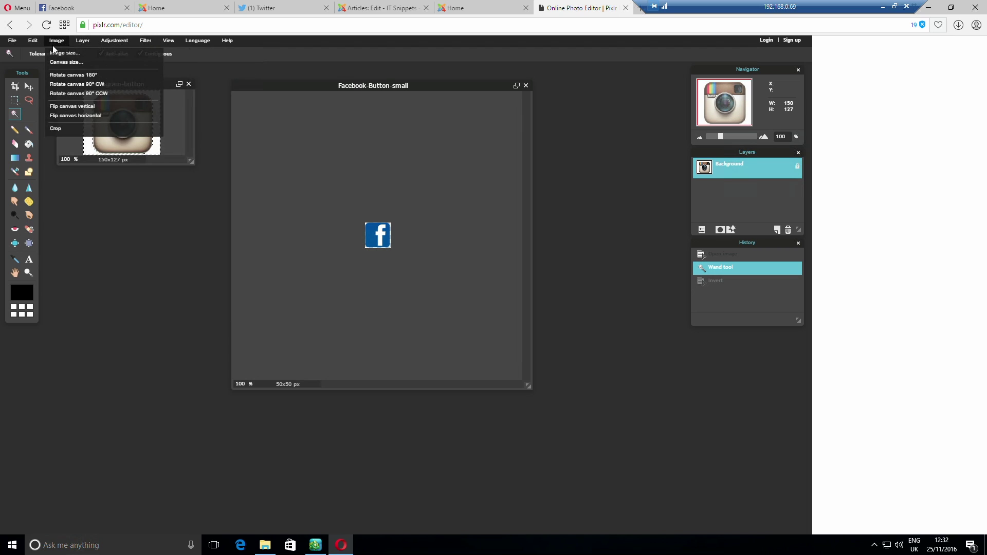
mouse_move(31, 45)
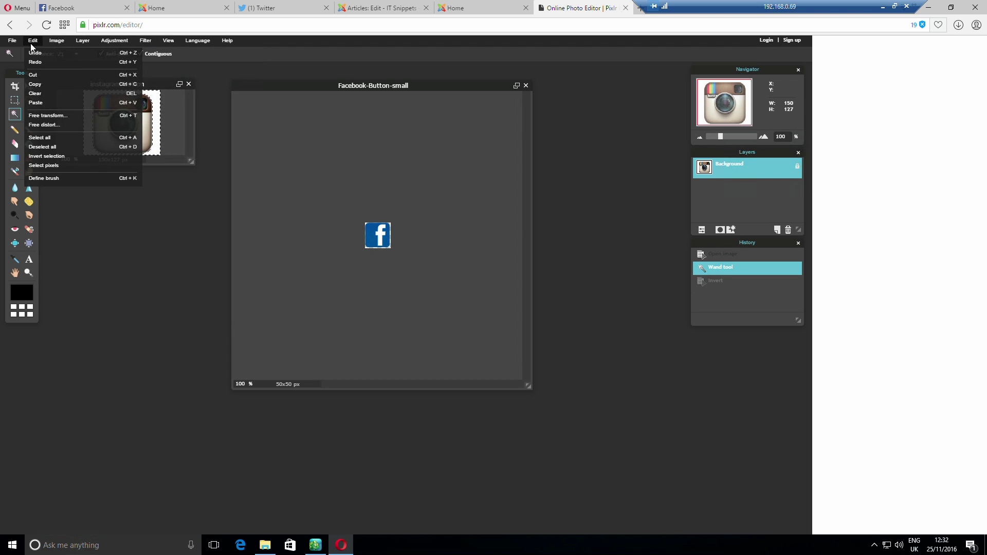
left_click(81, 156)
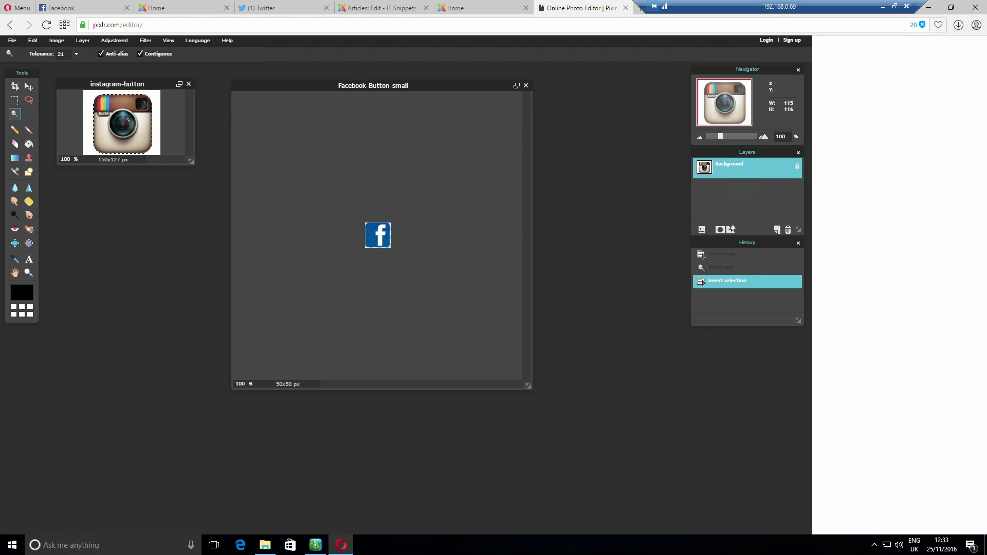
key("ctrl+c")
Paste the Instagram icon into a new transparent 115x116 image
left_click(18, 44)
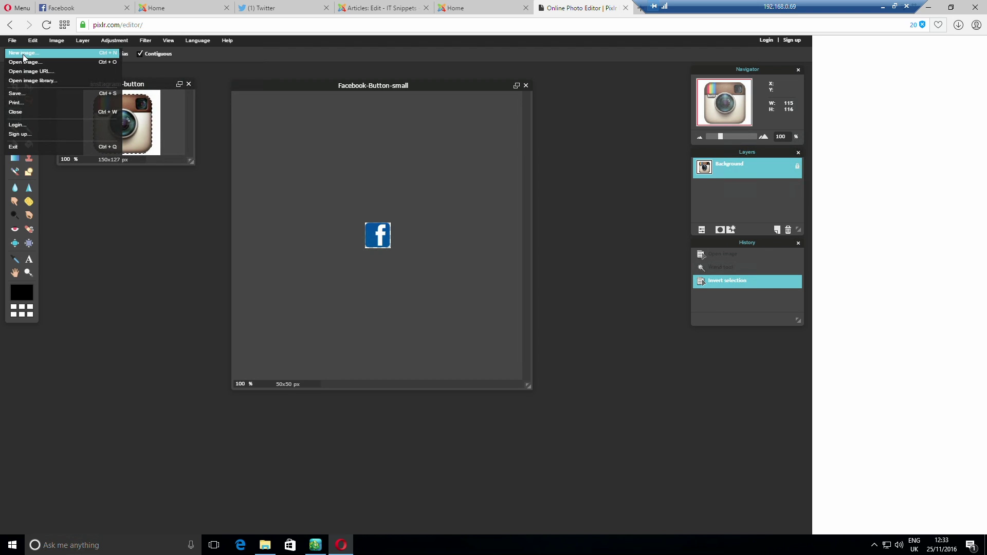
left_click(22, 54)
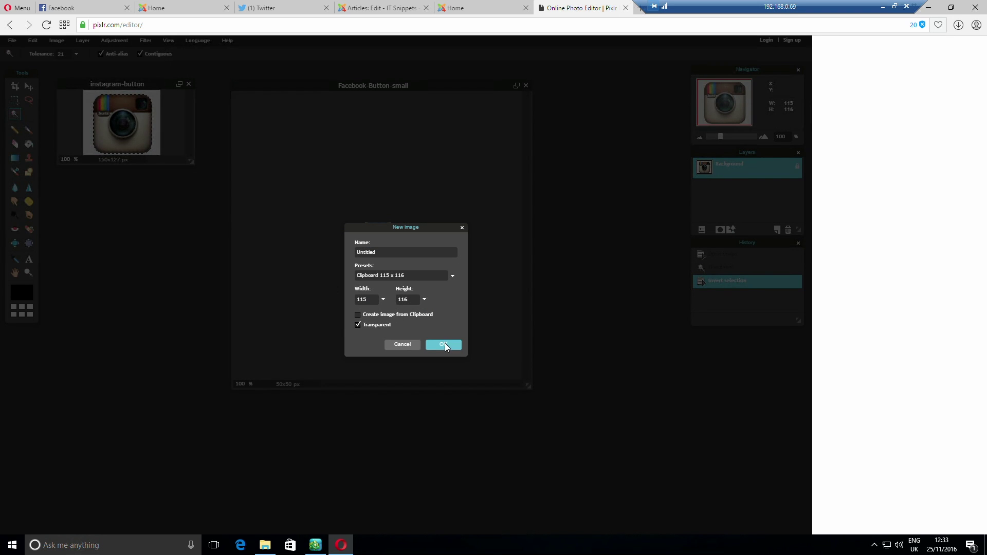
left_click(444, 345)
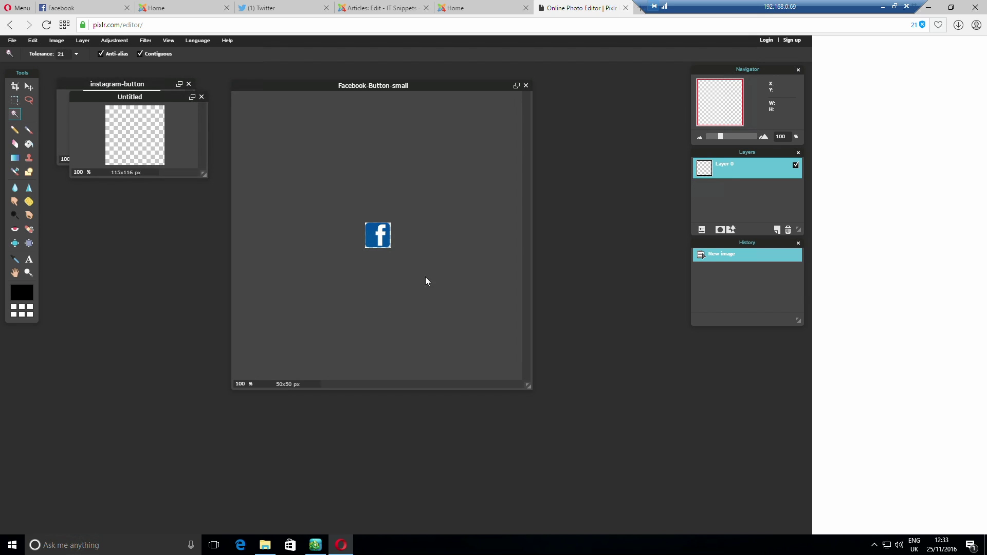
left_click(32, 41)
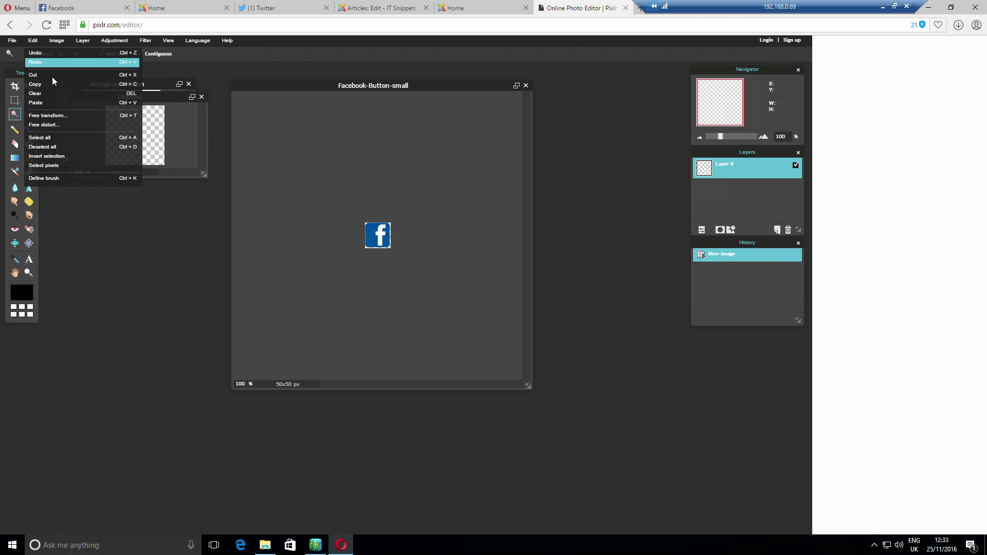
left_click(55, 101)
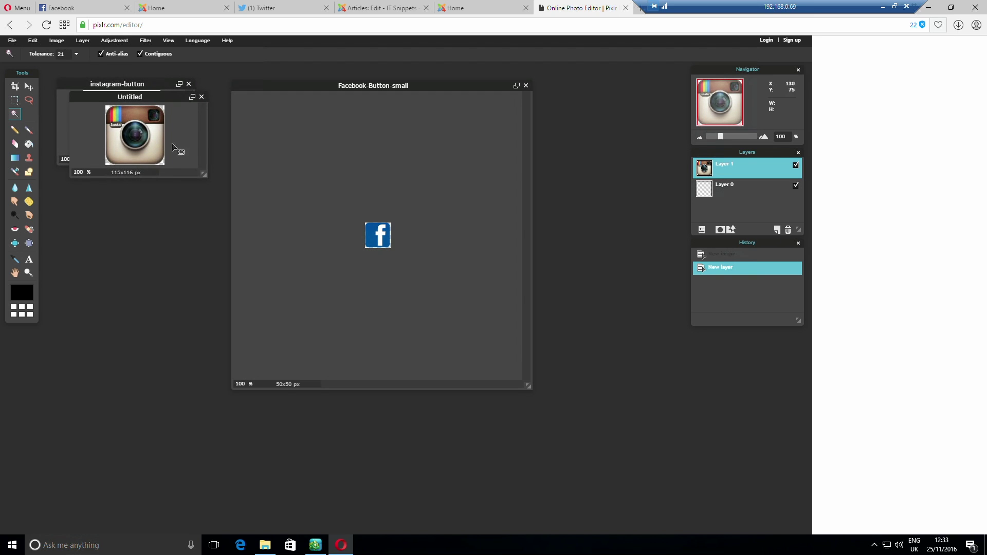
Resize the new image to 50x50 pixels
left_click(58, 41)
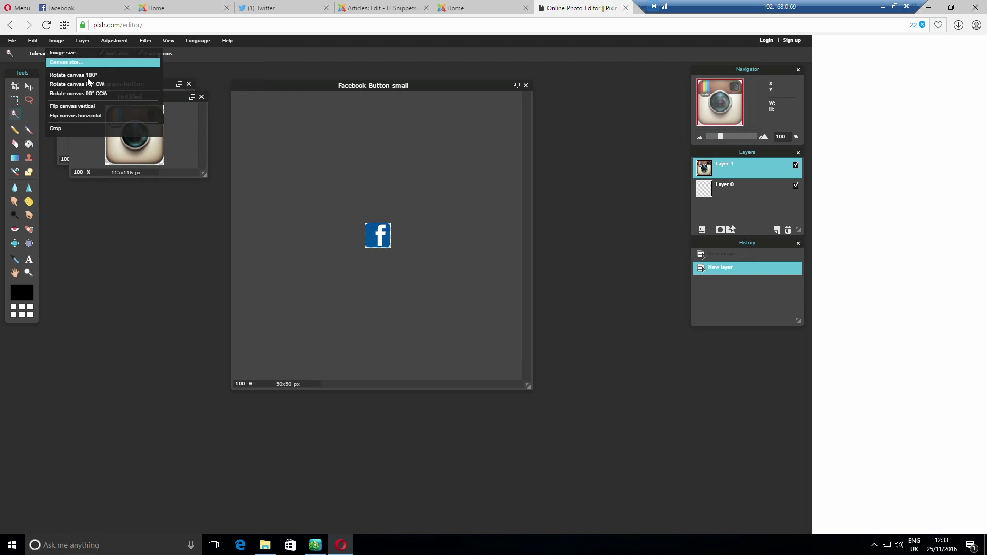
left_click(82, 57)
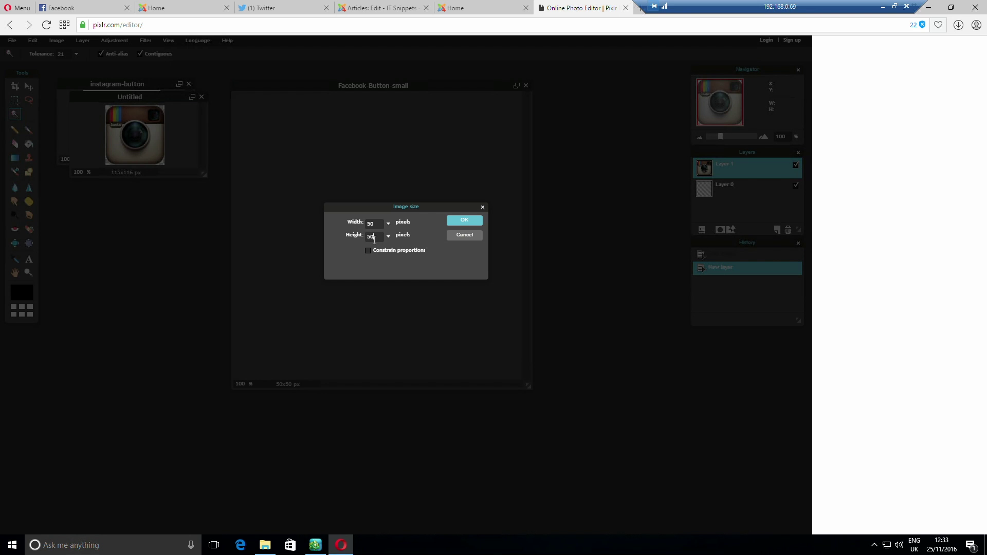
left_click(464, 221)
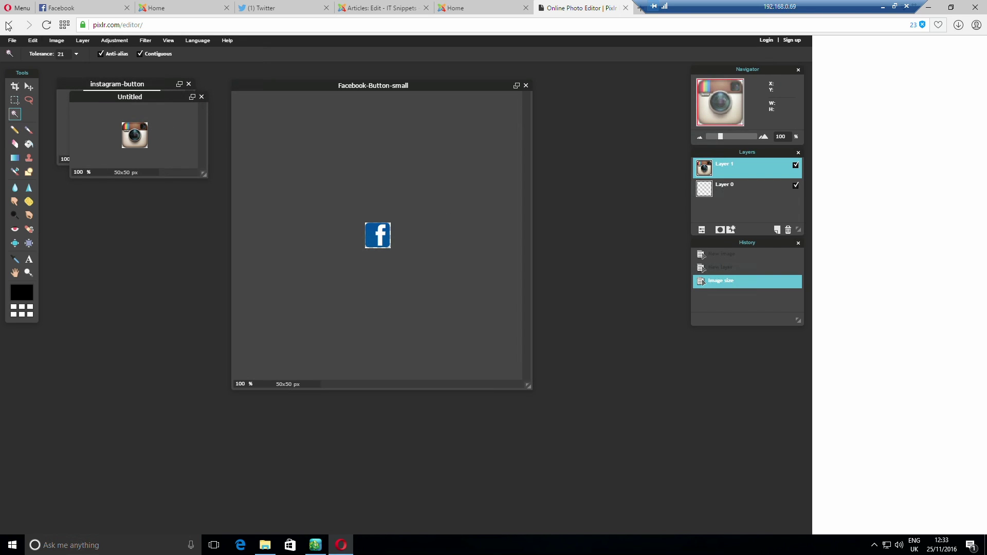
Choose PNG with transparency as the save format for the small Instagram icon
left_click(12, 41)
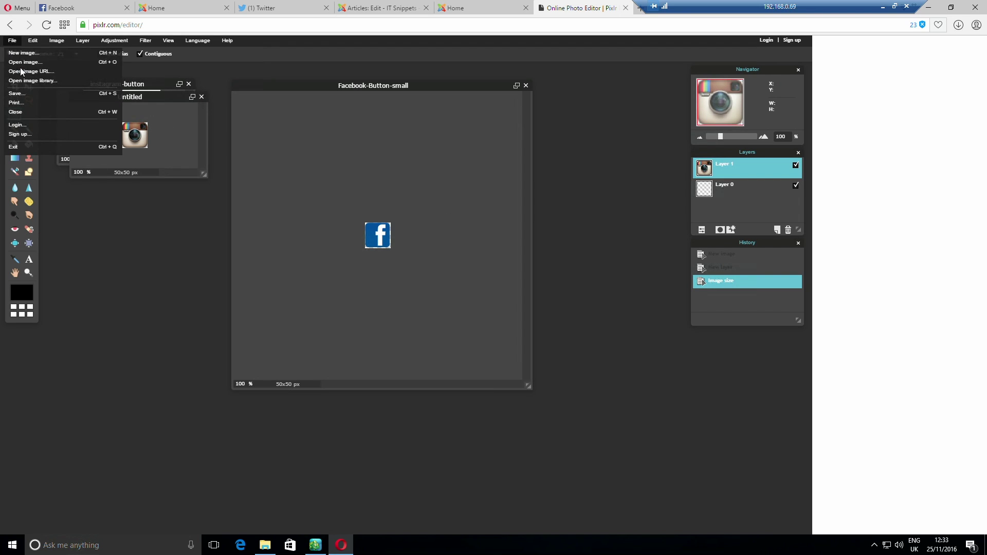
left_click(42, 94)
left_click_drag(418, 226, 305, 225)
type("instal-small")
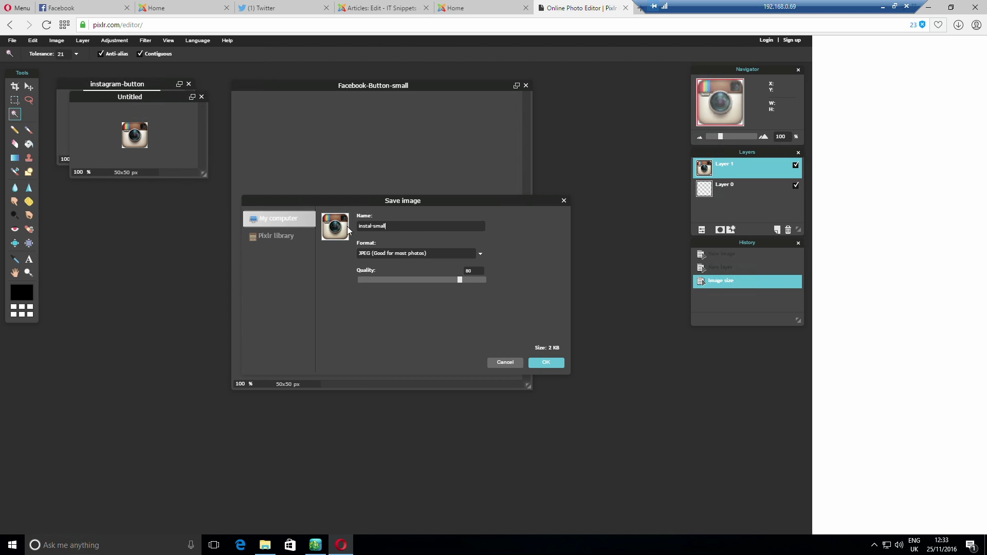
left_click(422, 251)
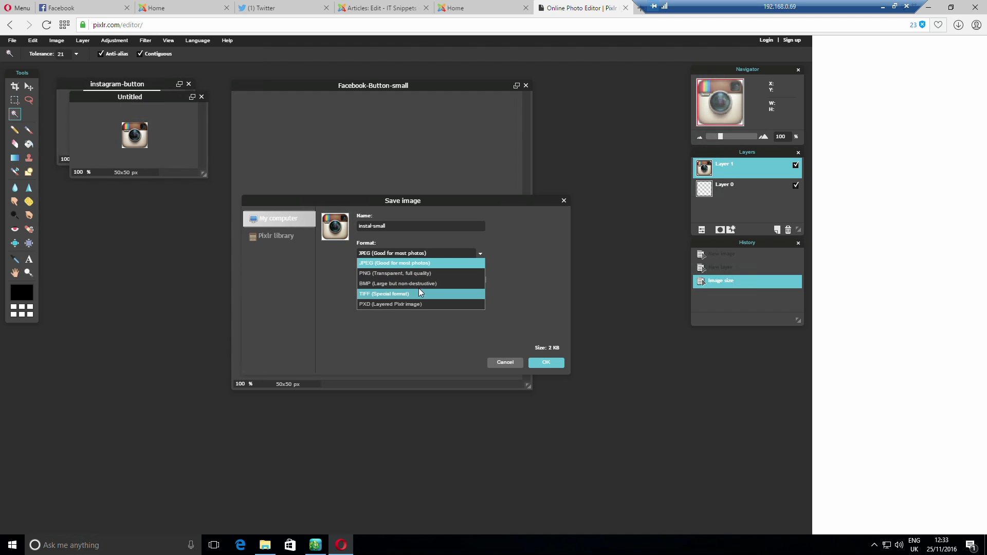
left_click(412, 274)
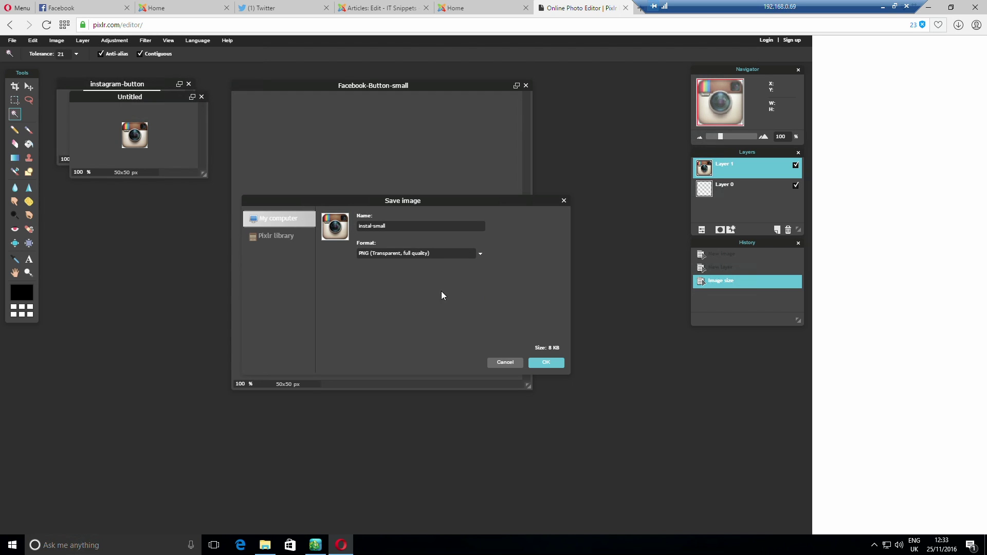
left_click(542, 365)
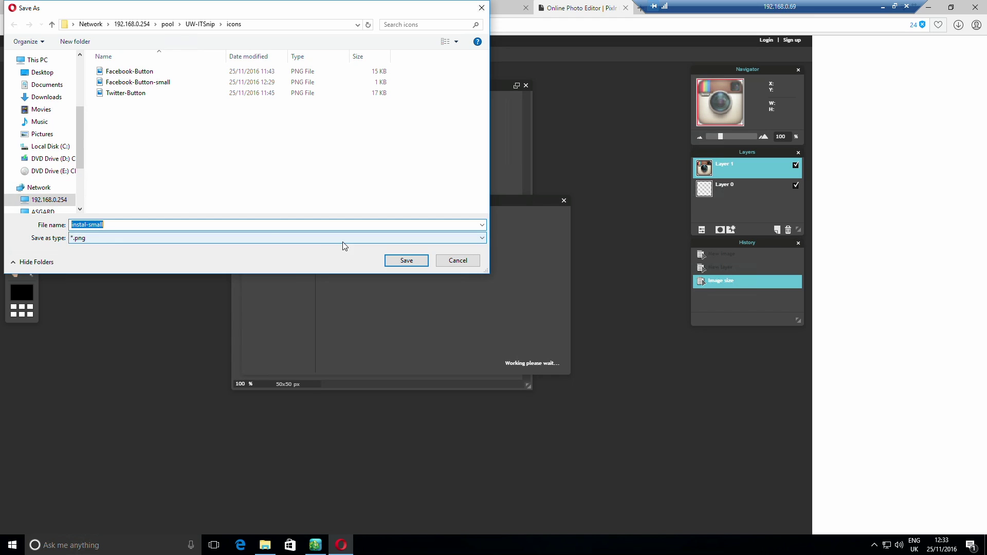
Save it in the icons folder as the PNG instagram-button-small
left_click(112, 235)
left_click(108, 257)
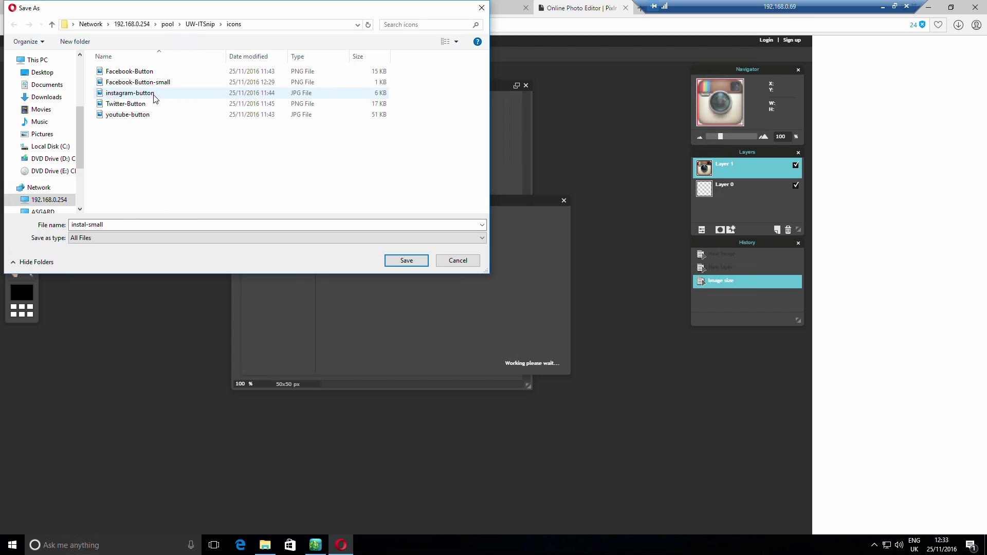
left_click(129, 93)
left_click(150, 224)
left_click(149, 224)
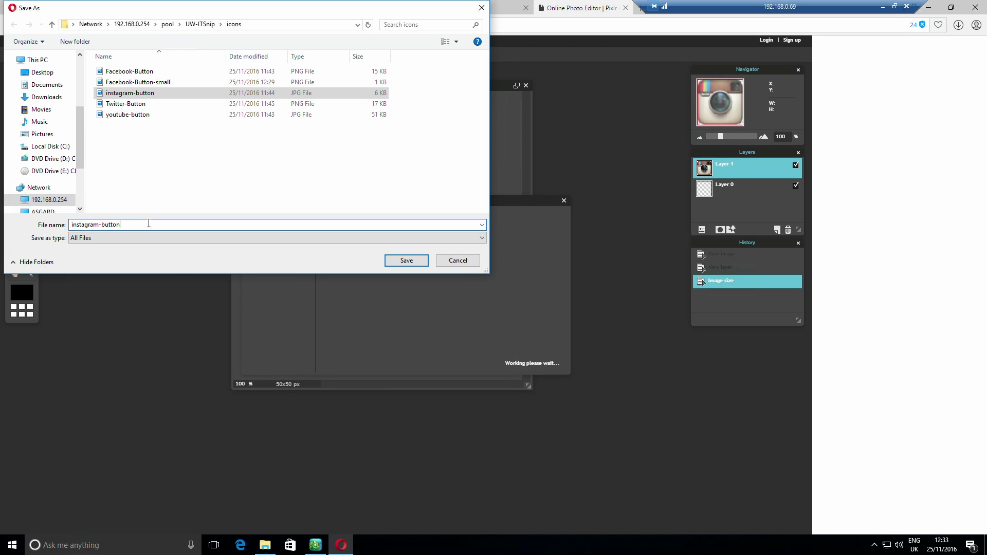
type("-small")
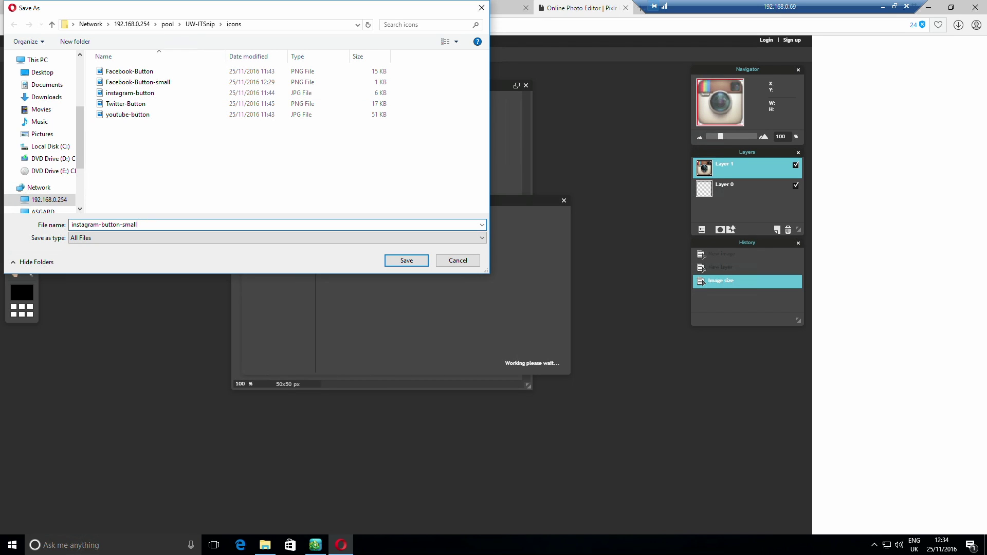
left_click(94, 238)
left_click(93, 245)
left_click(403, 261)
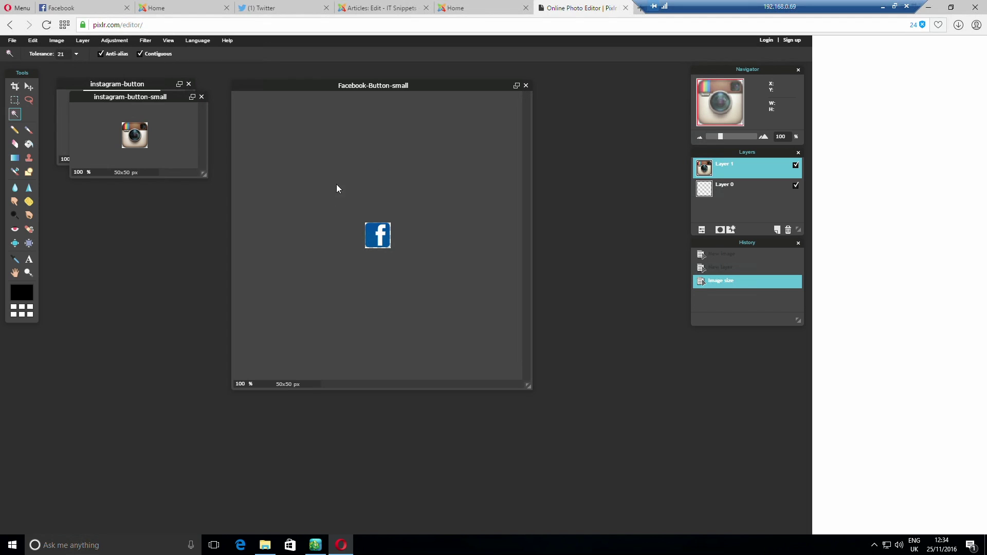
Open the Twitter-Button image from the icons folder
left_click_drag(123, 99, 468, 100)
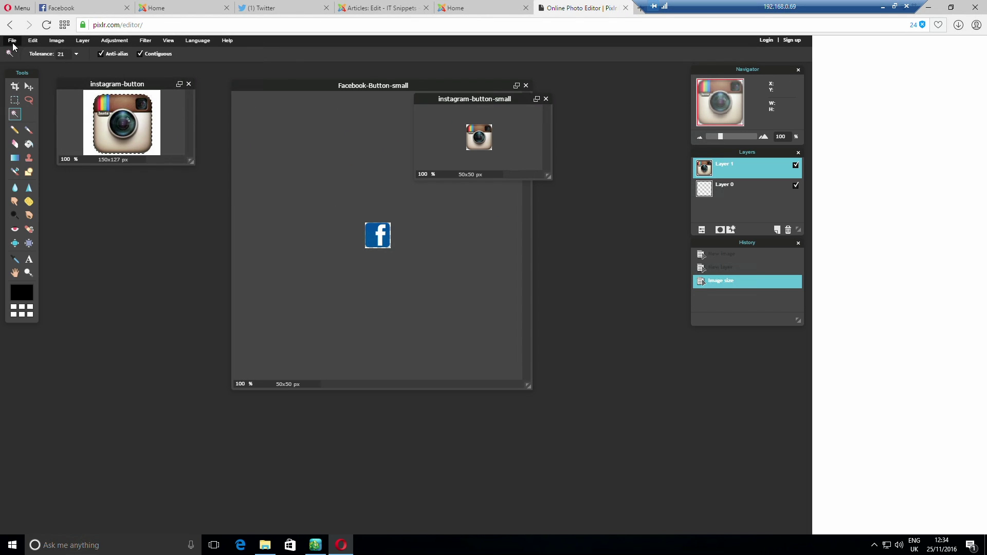
left_click(13, 42)
left_click(21, 67)
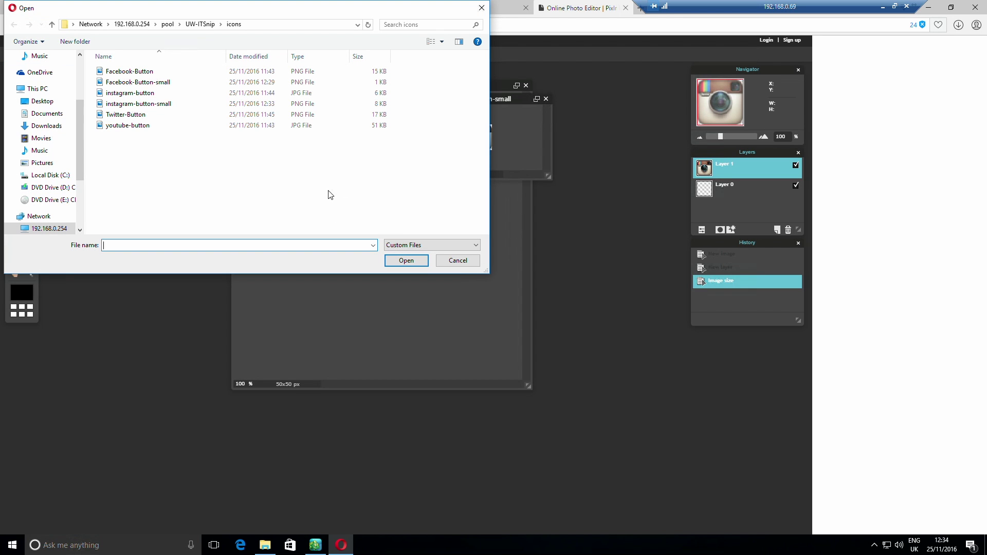
left_click(154, 114)
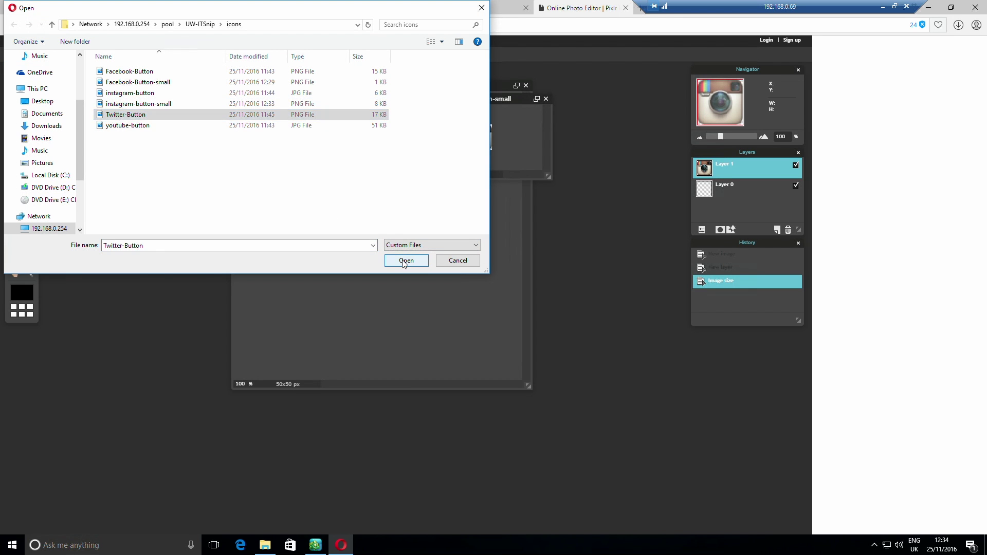
left_click(406, 260)
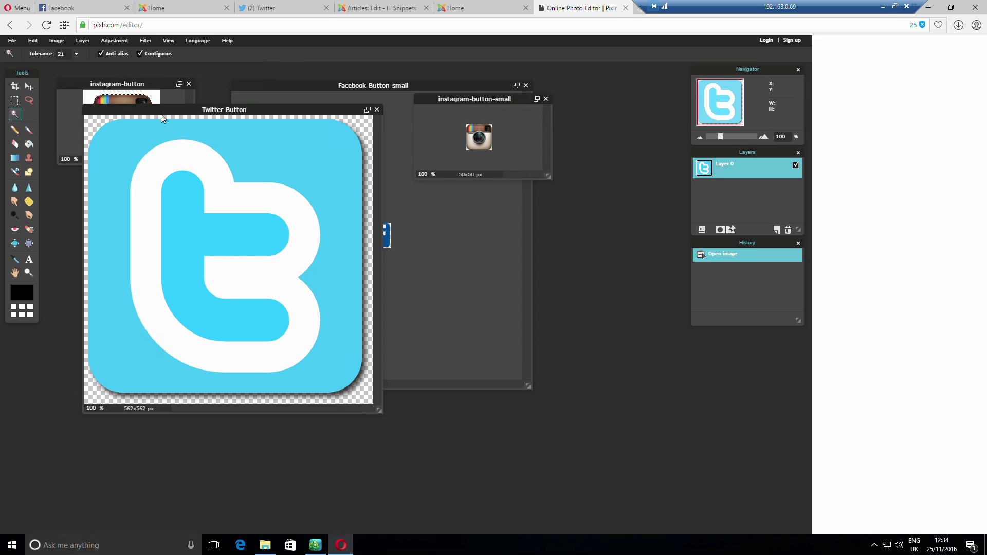
Resize the Twitter-Button image to 50x50 pixels
left_click(56, 41)
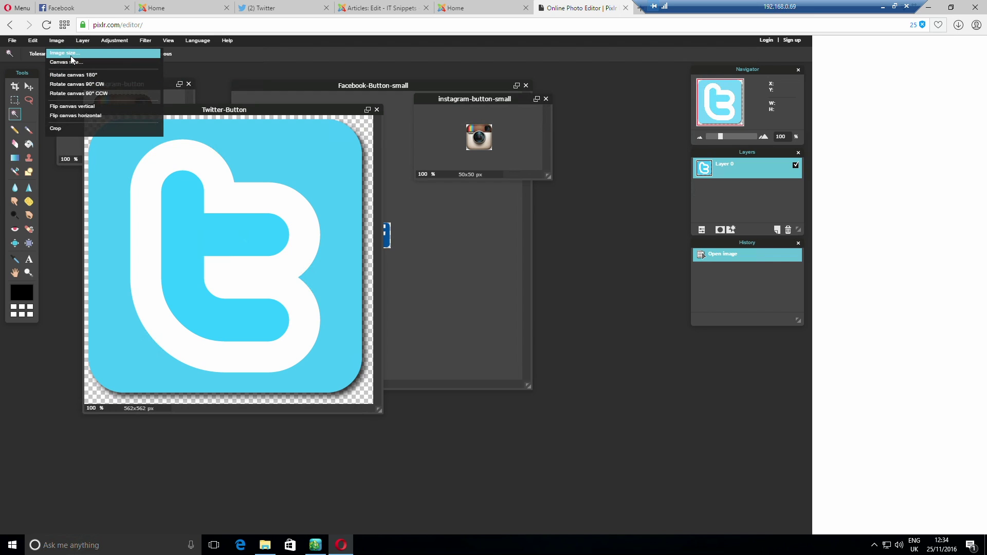
left_click(70, 53)
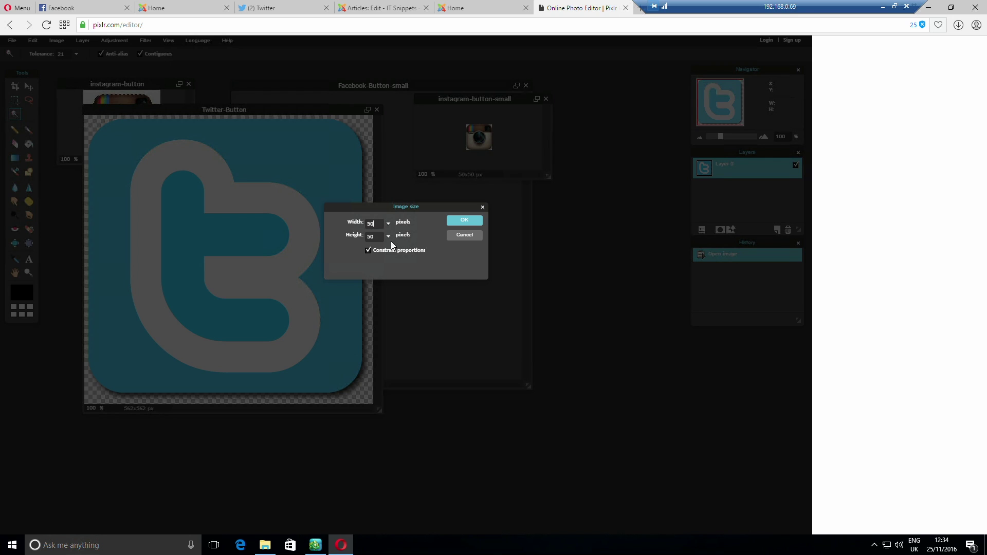
left_click(468, 225)
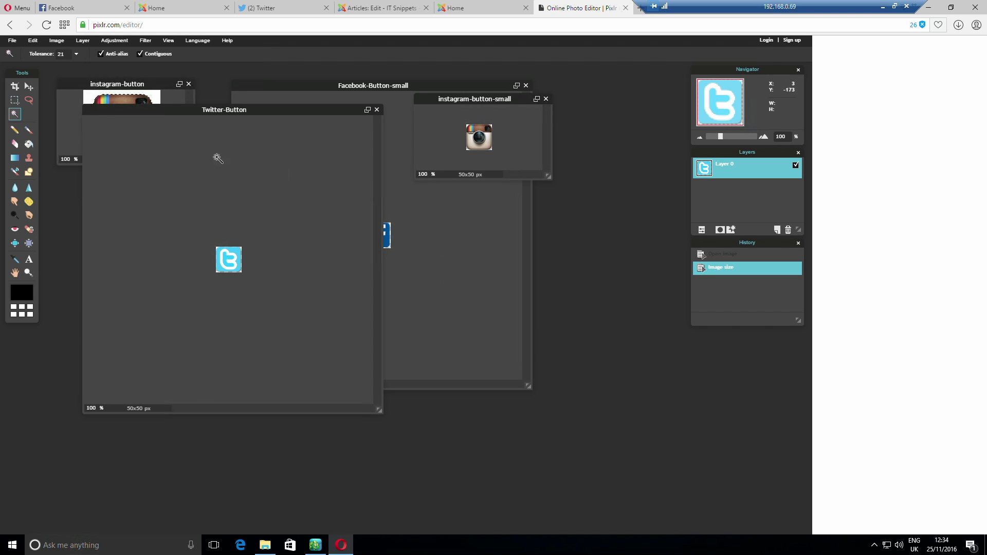
Save it as the PNG Twitter-Button-small in the icons folder
left_click(15, 44)
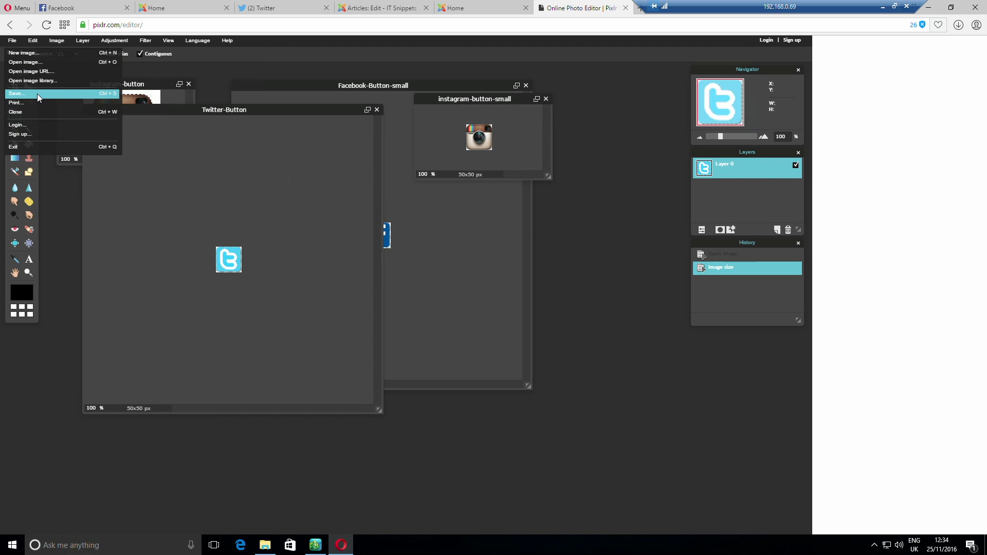
left_click(36, 94)
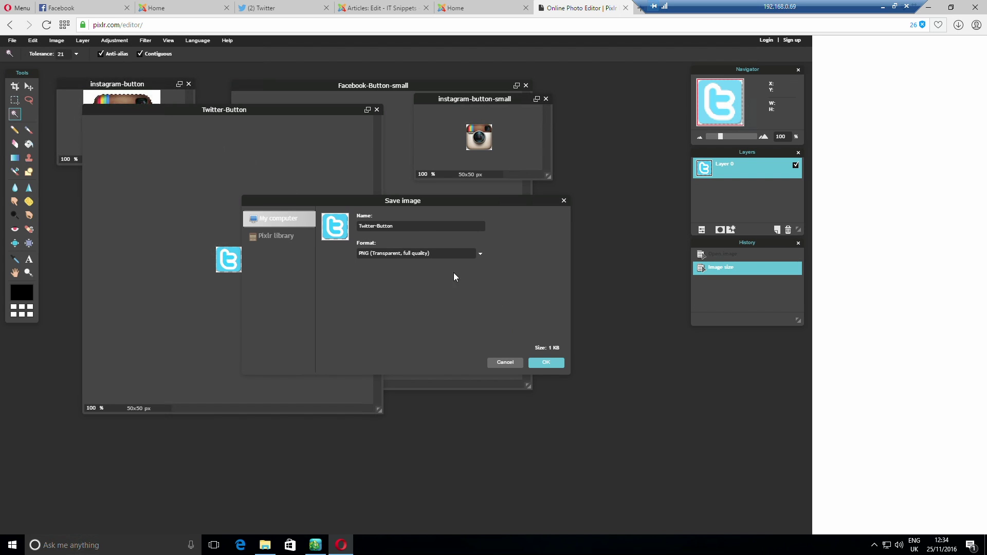
left_click(544, 362)
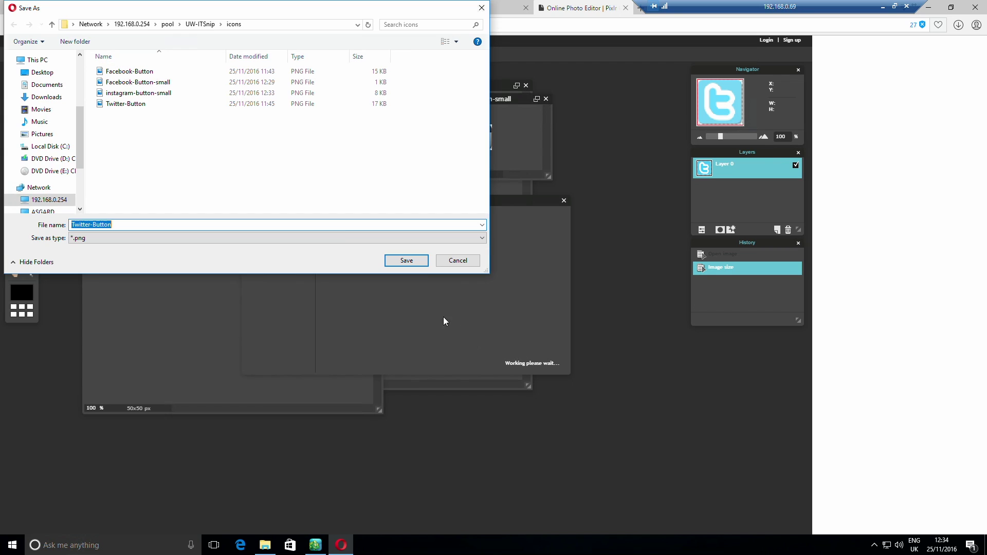
left_click(141, 105)
left_click(139, 224)
left_click(135, 225)
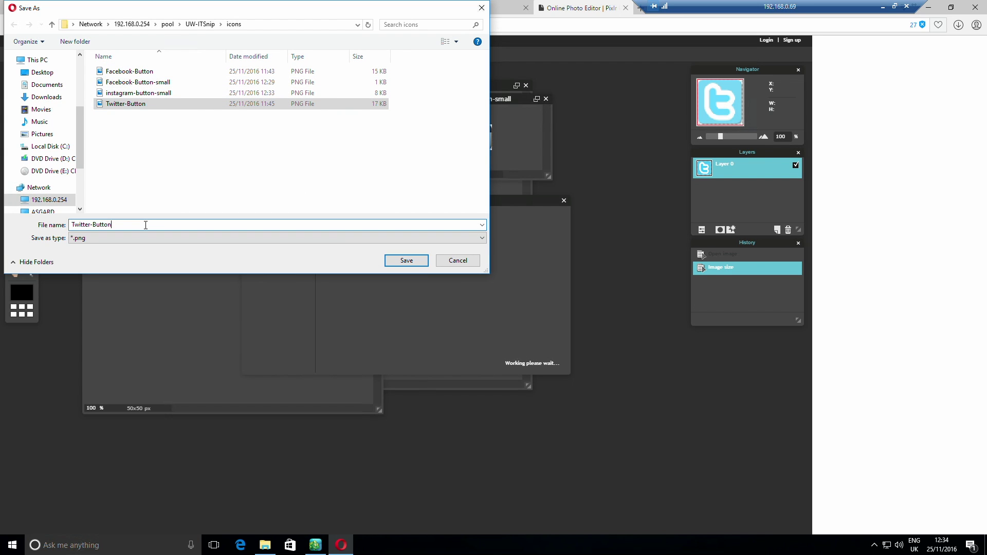
type("-small")
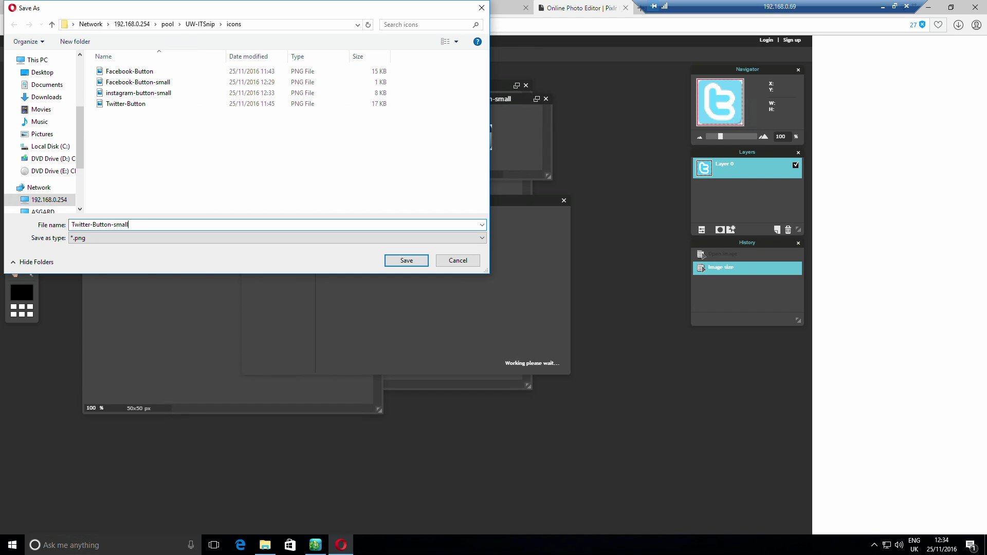
key("Return")
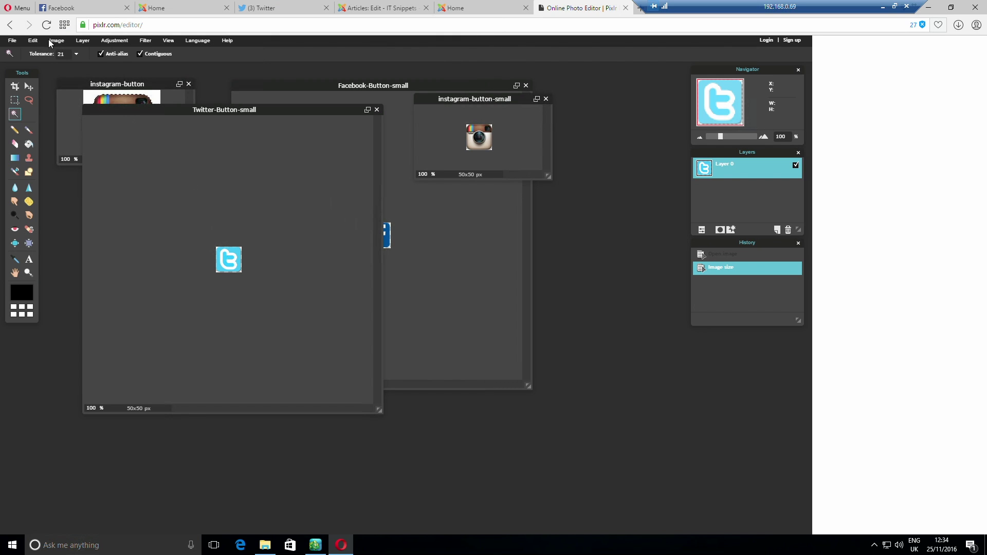
Open the youtube-button image in the editor
left_click(11, 41)
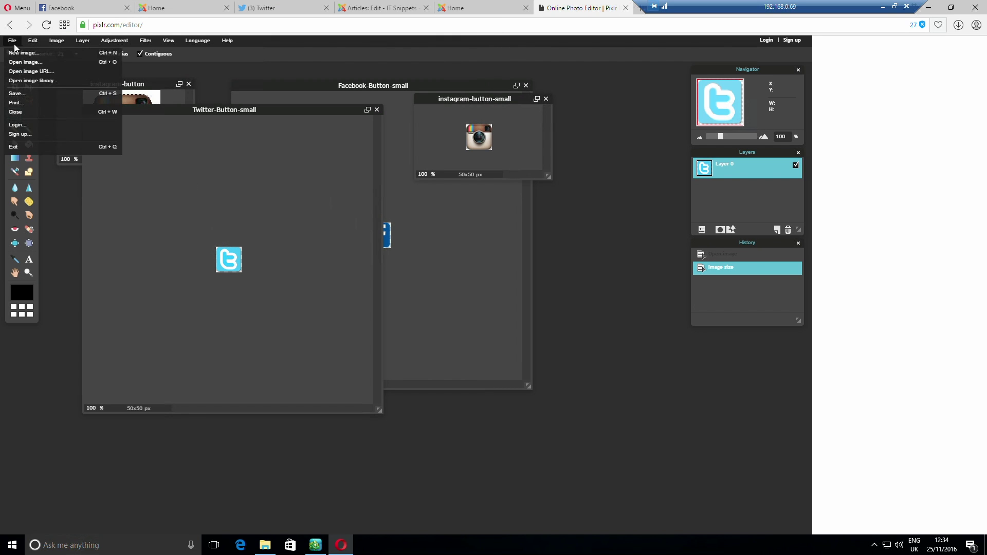
left_click(41, 61)
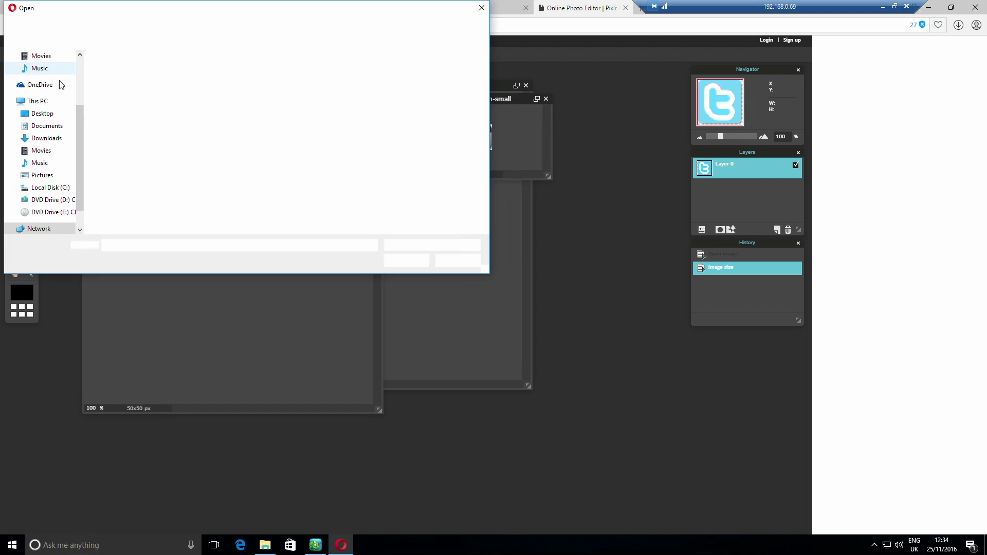
left_click(129, 136)
left_click(399, 260)
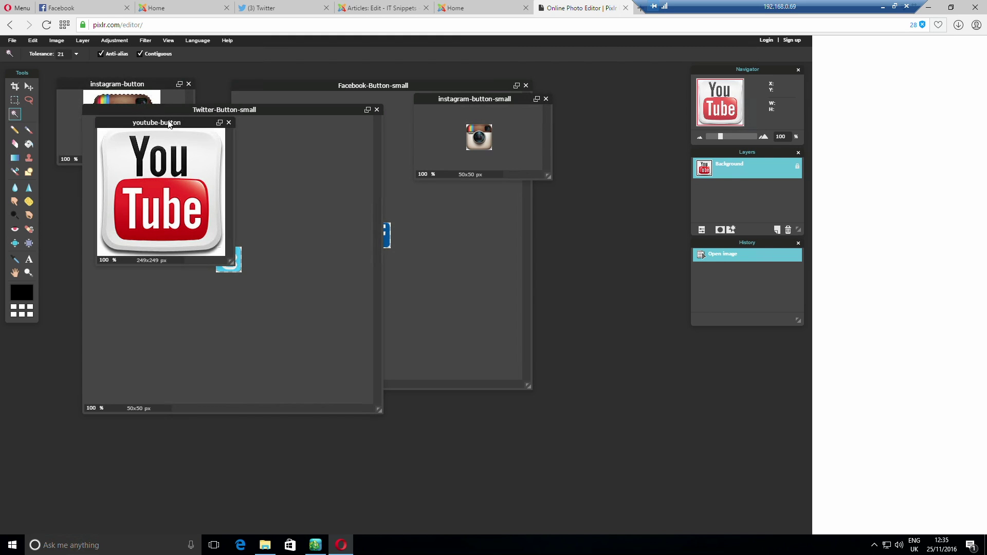
Select the white background, enlarge the image window, then clear the selection
left_click(221, 135)
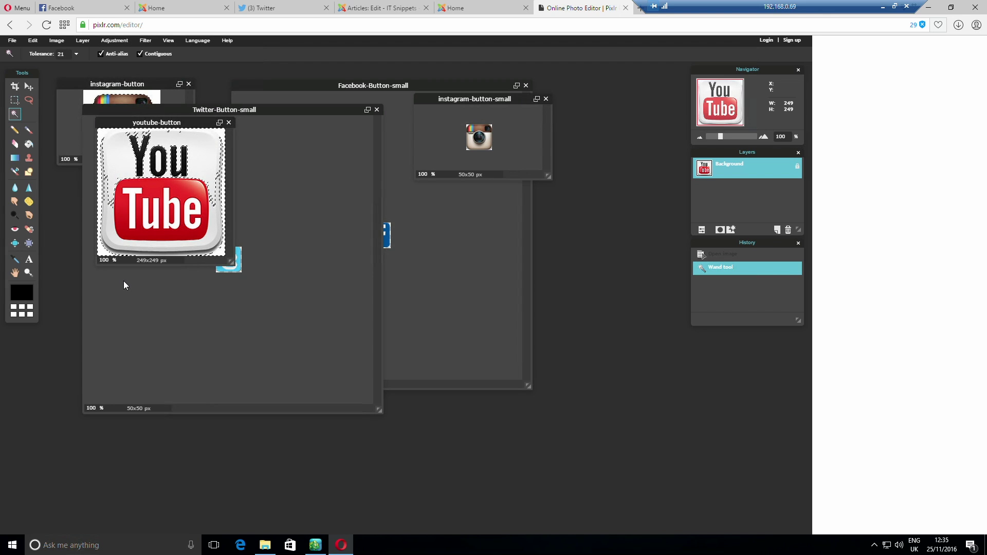
left_click_drag(230, 262, 544, 455)
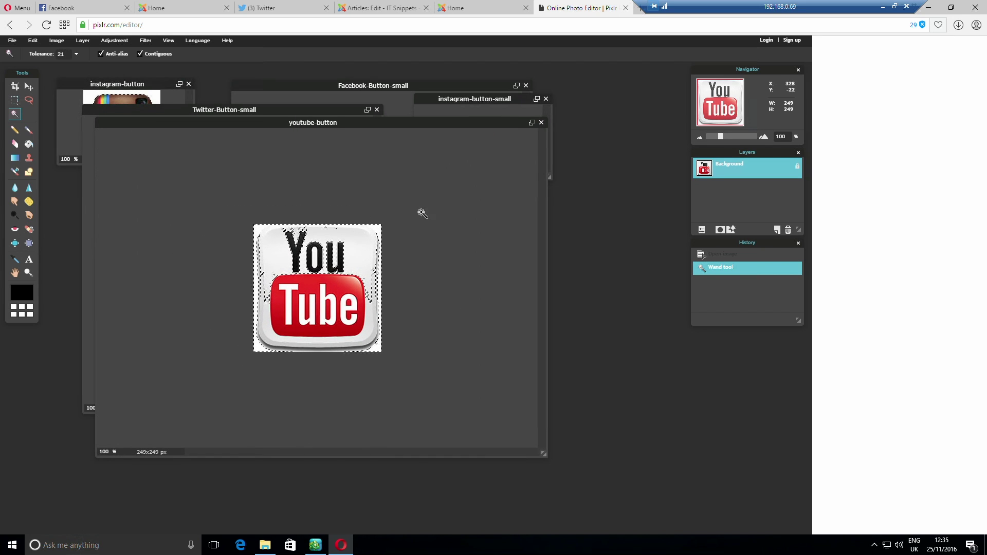
left_click(29, 100)
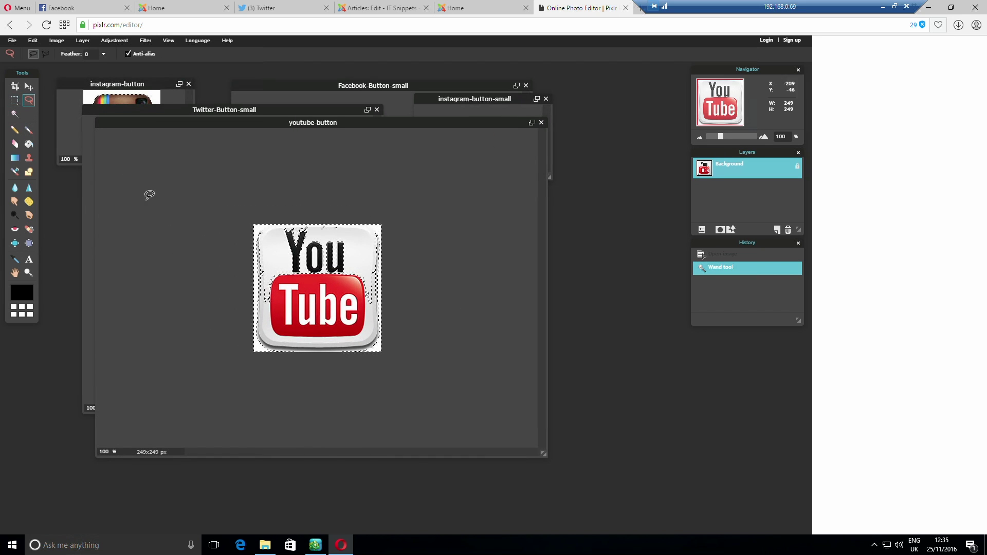
left_click(323, 289)
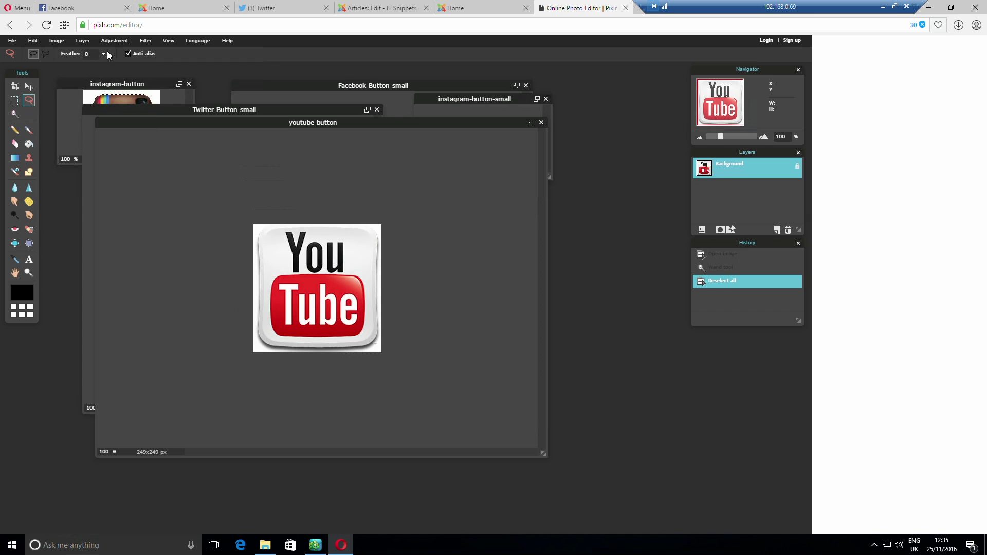
Set the image size width to 50 pixels with proportions constrained
left_click(82, 42)
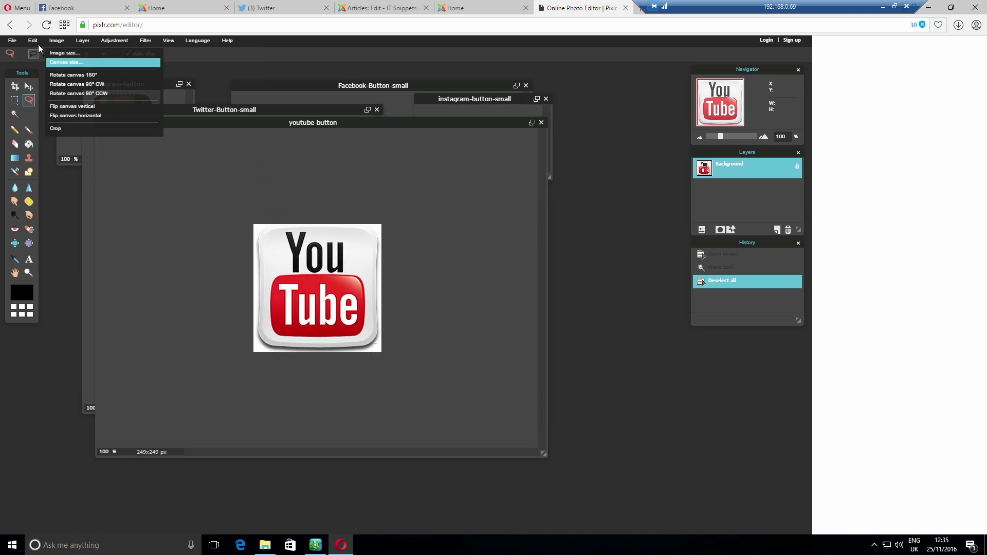
left_click(34, 42)
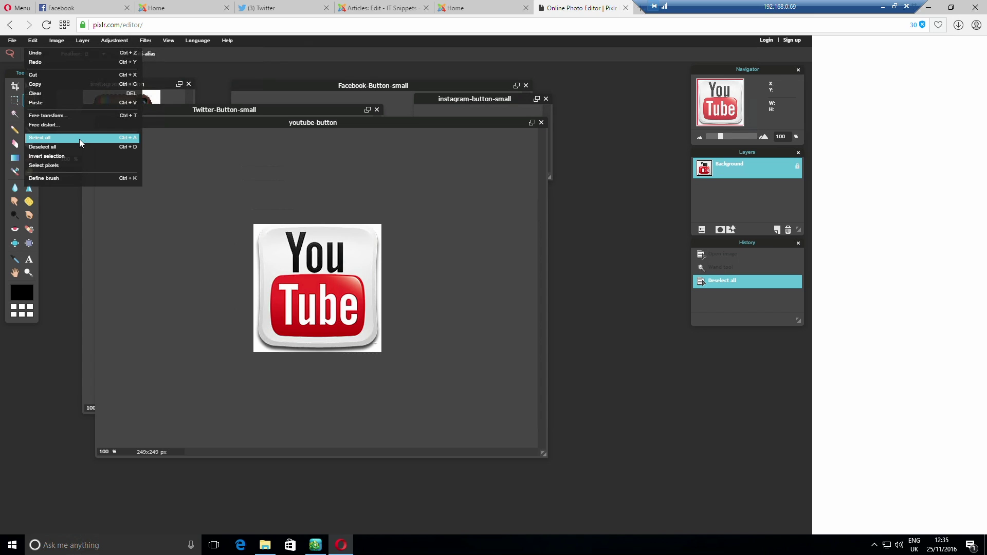
left_click(59, 41)
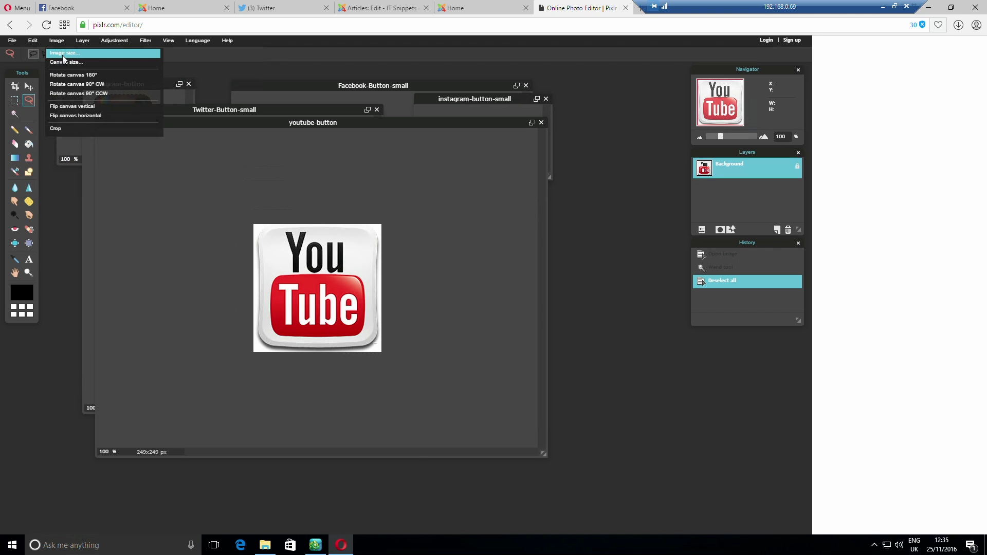
left_click(64, 54)
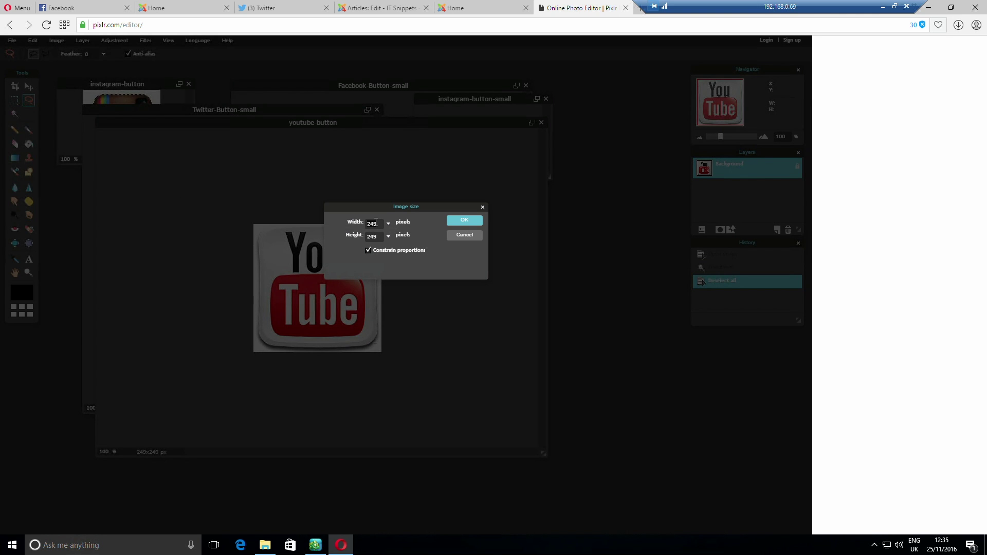
type("50")
Apply the 50x50 size and choose PNG as the save format
left_click(465, 221)
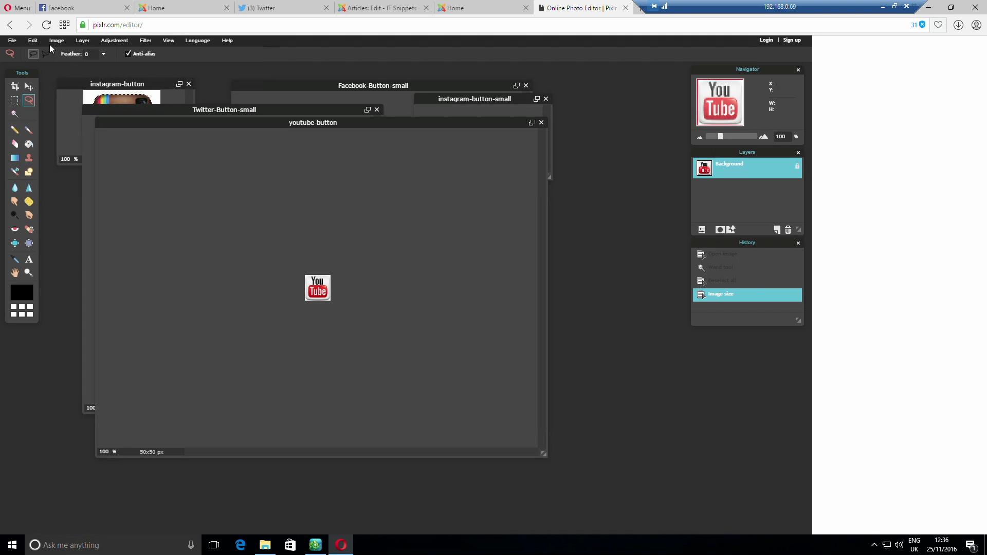
left_click(12, 40)
left_click(37, 96)
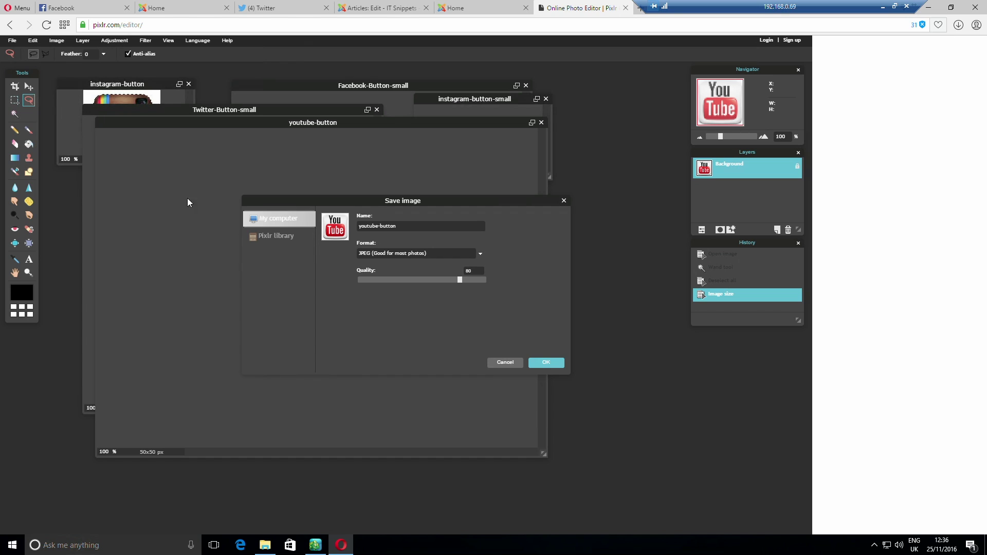
left_click(404, 253)
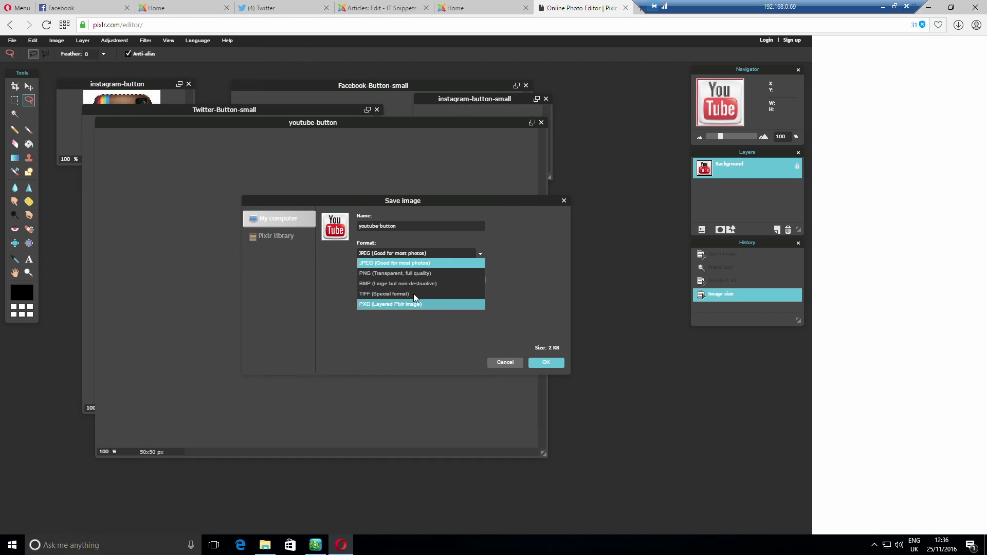
left_click(410, 274)
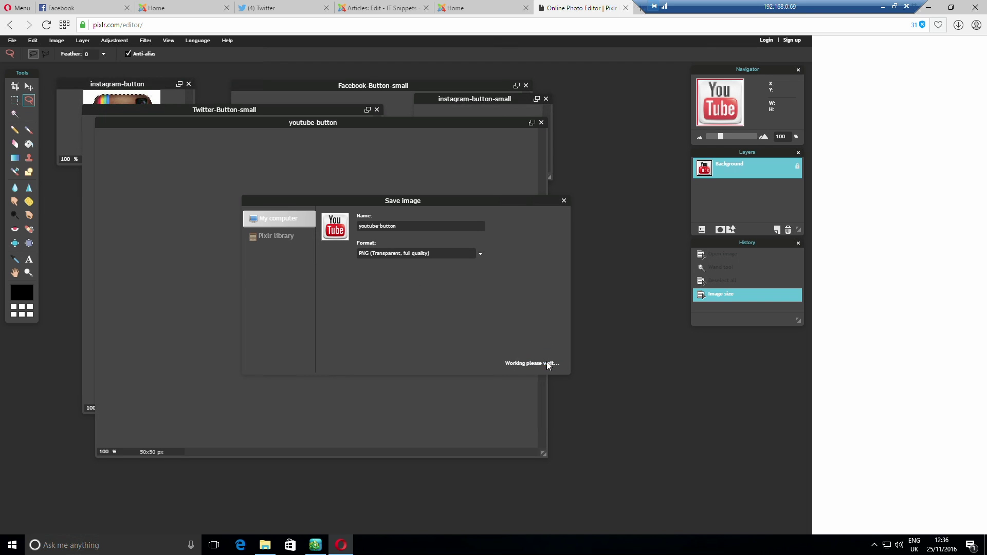
left_click(547, 363)
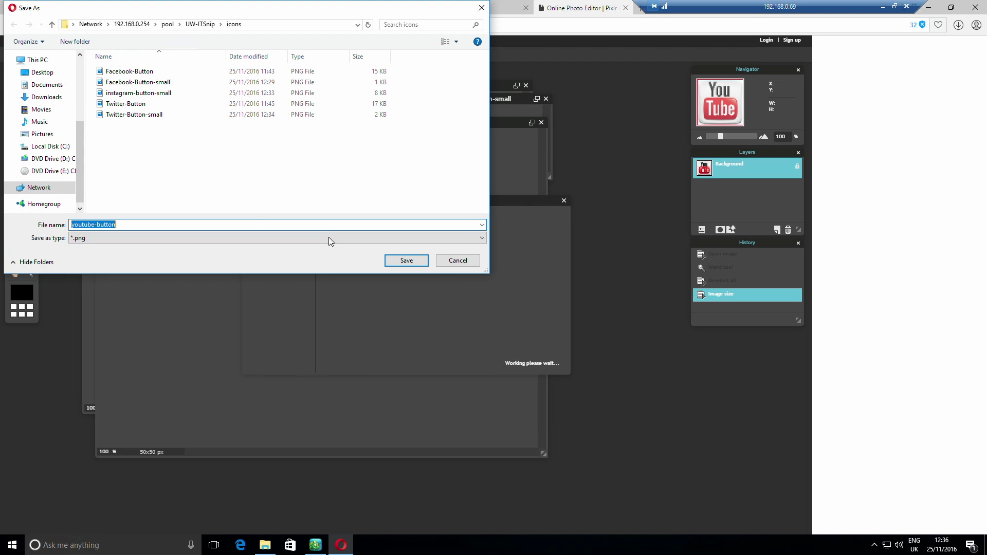
Save the icon as youtube-button-small.png in the icons folder
left_click(151, 238)
left_click(128, 254)
left_click(146, 137)
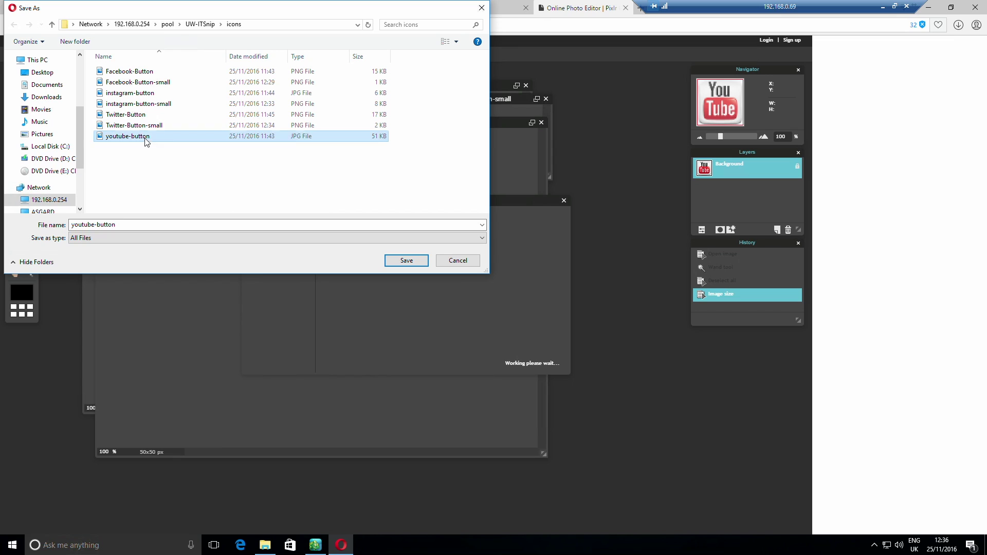
left_click(123, 236)
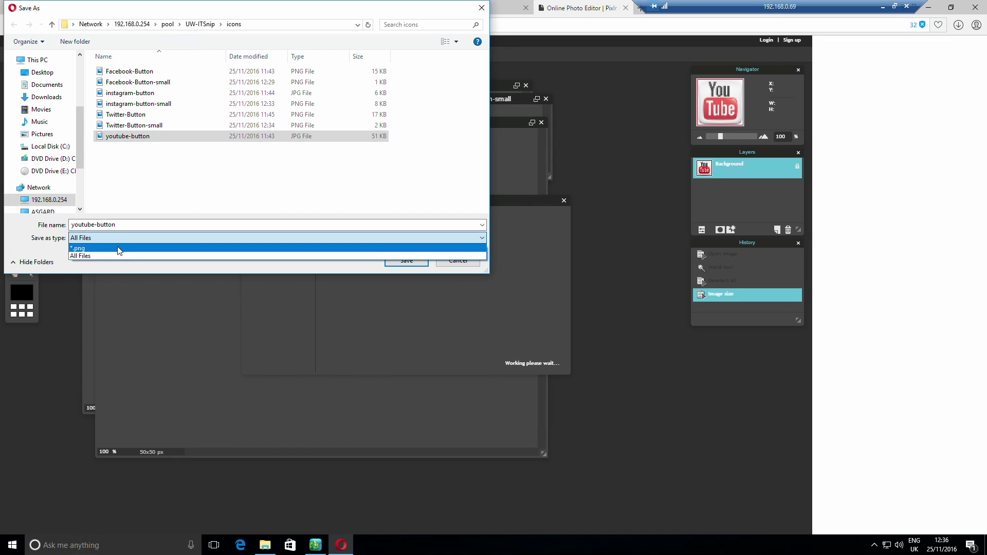
left_click(120, 249)
left_click(126, 222)
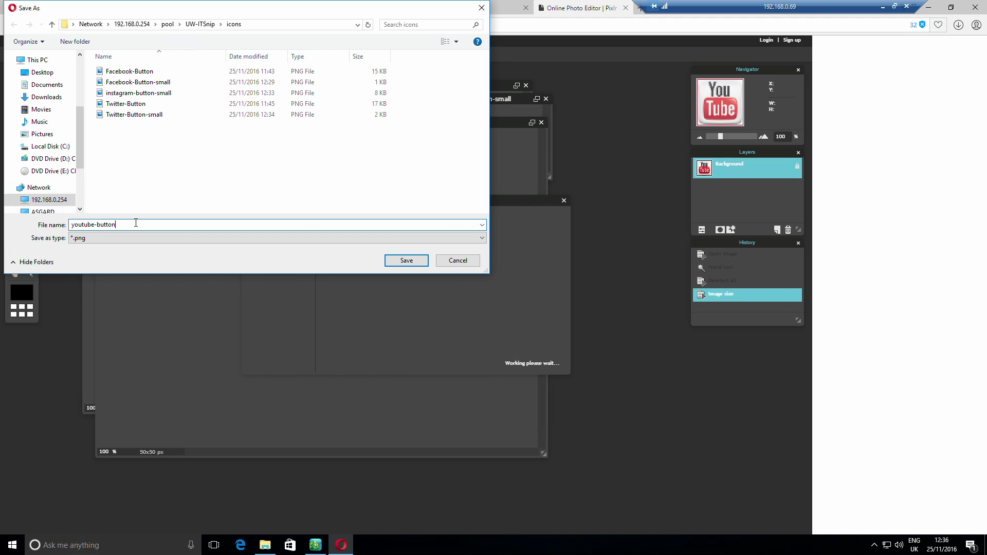
type("-small")
key("Return")
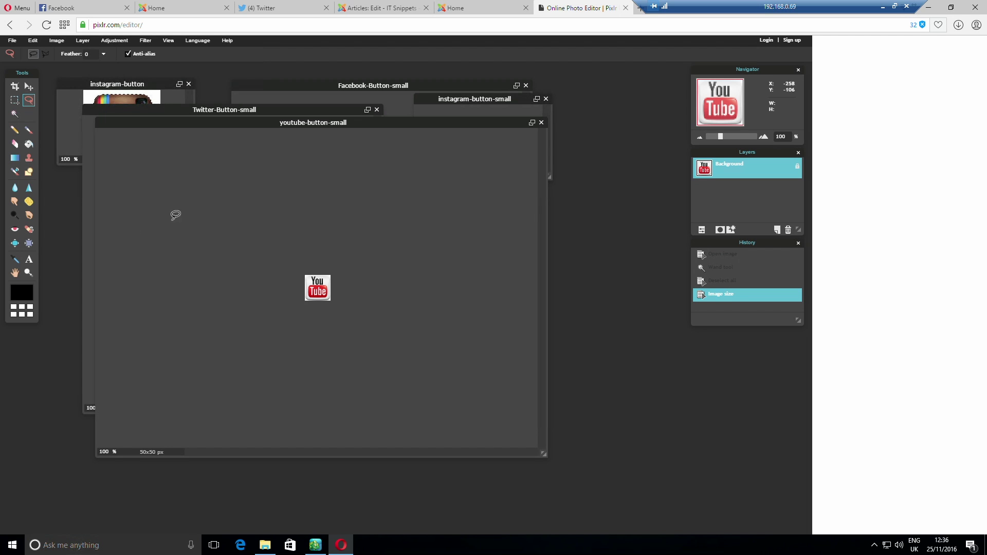
Save and close the Home article and return to the control panel
left_click(385, 8)
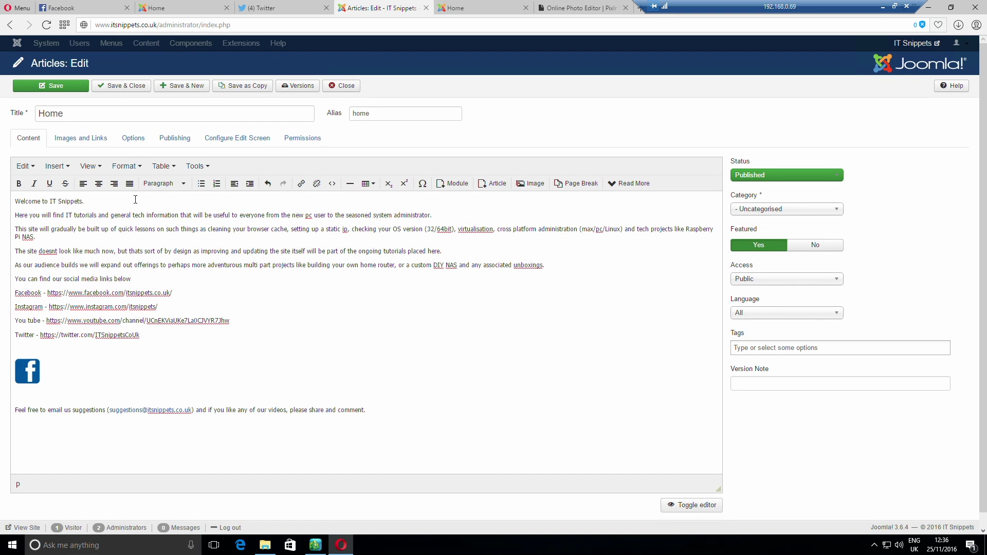
left_click(131, 85)
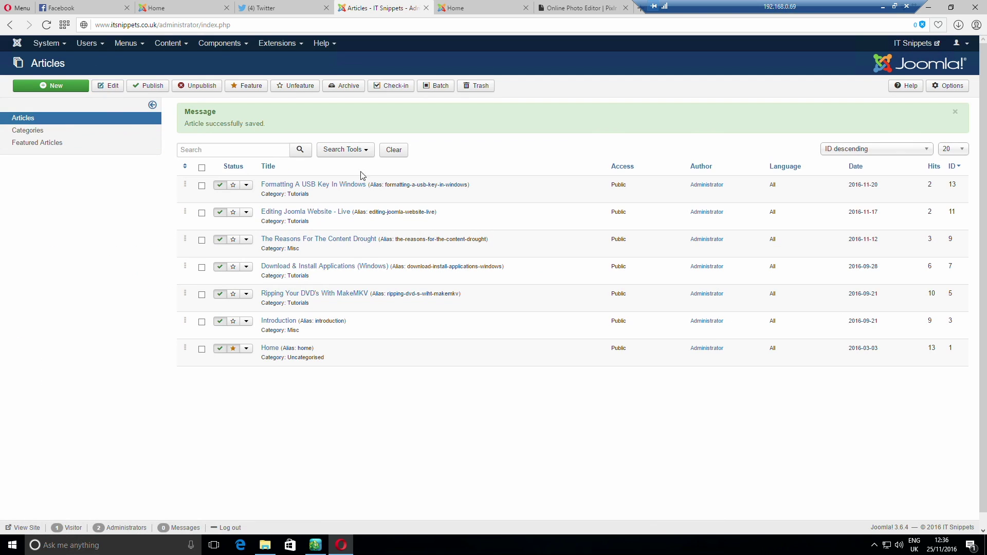
left_click(29, 88)
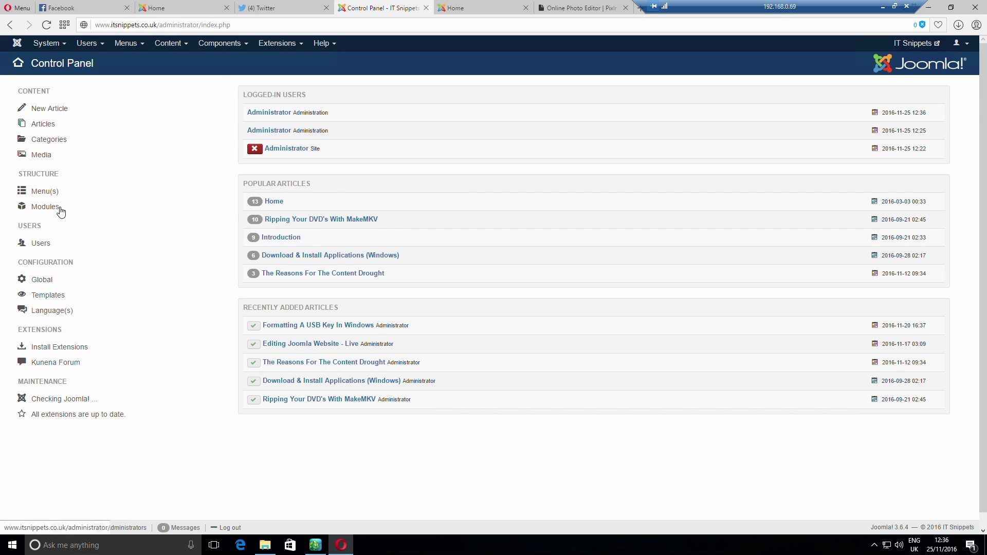
Upload instagram-button-small, Twitter-Button-small and youtube-button-small into the Media images folder
left_click(46, 156)
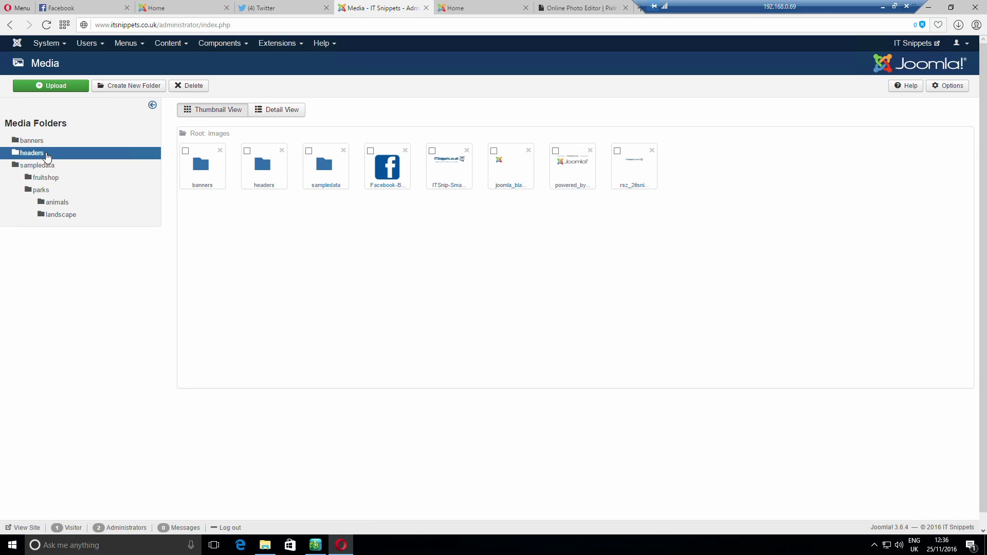
left_click(61, 88)
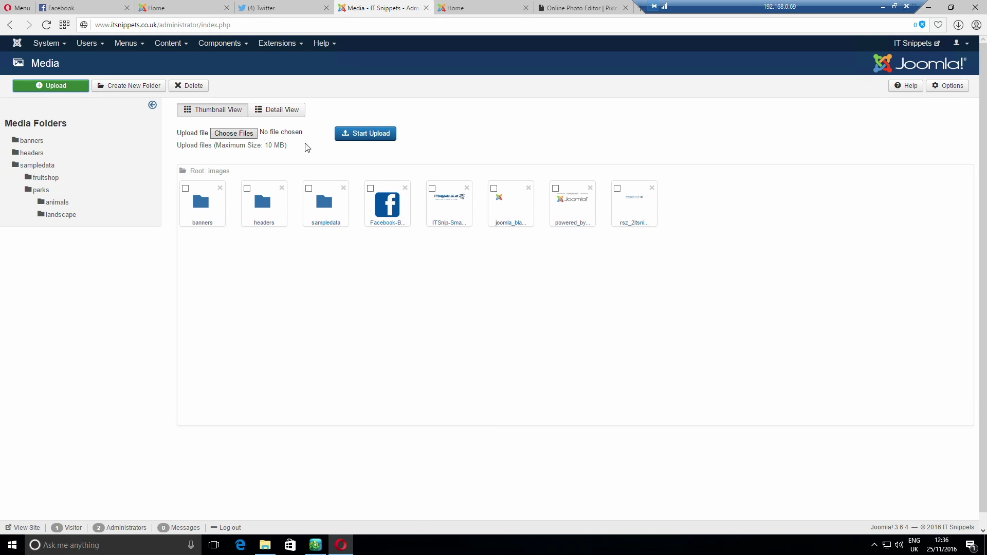
left_click(239, 138)
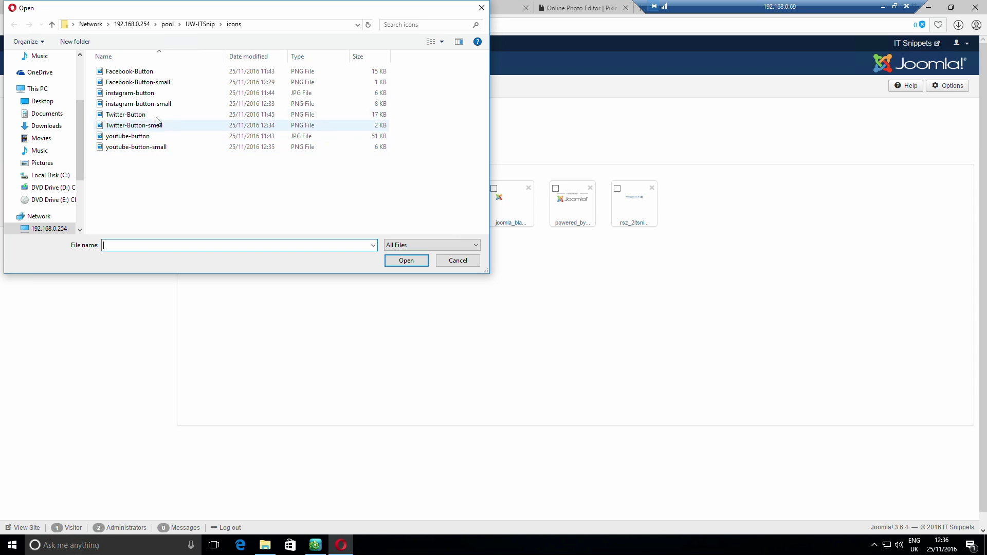
left_click(173, 104)
left_click(174, 125, "ctrl")
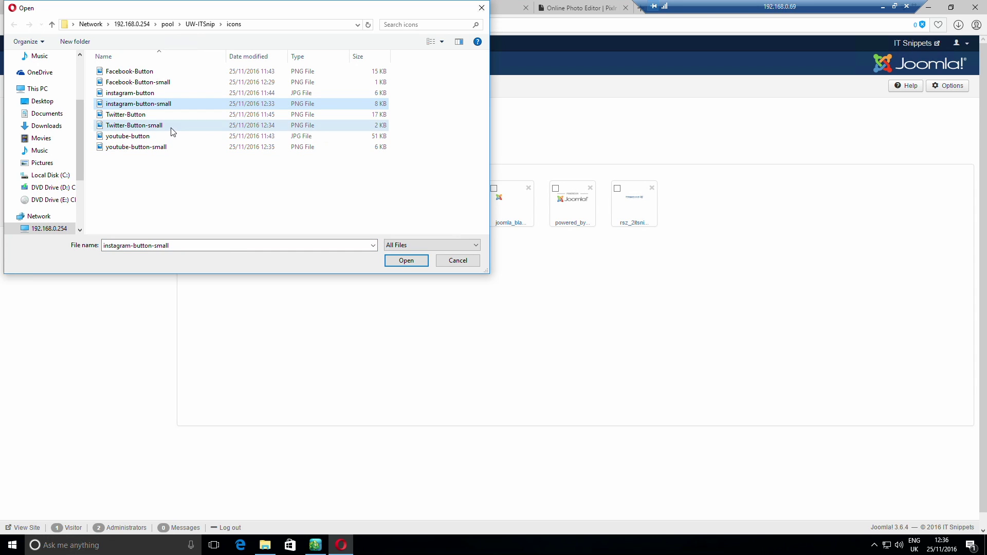
left_click(172, 147, "ctrl")
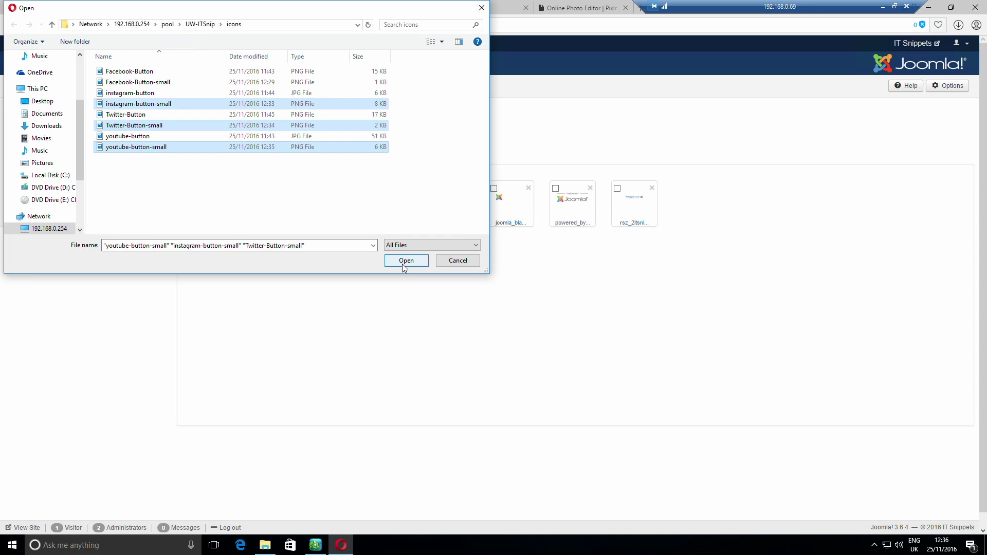
left_click(405, 261)
left_click(377, 137)
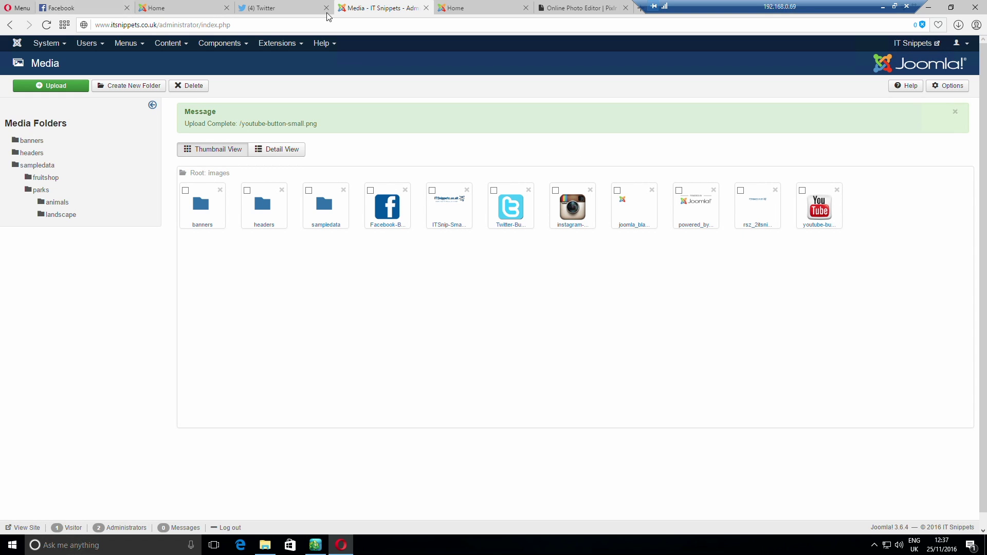
Open the Home article and insert the Instagram icon after the Facebook icon
left_click(17, 43)
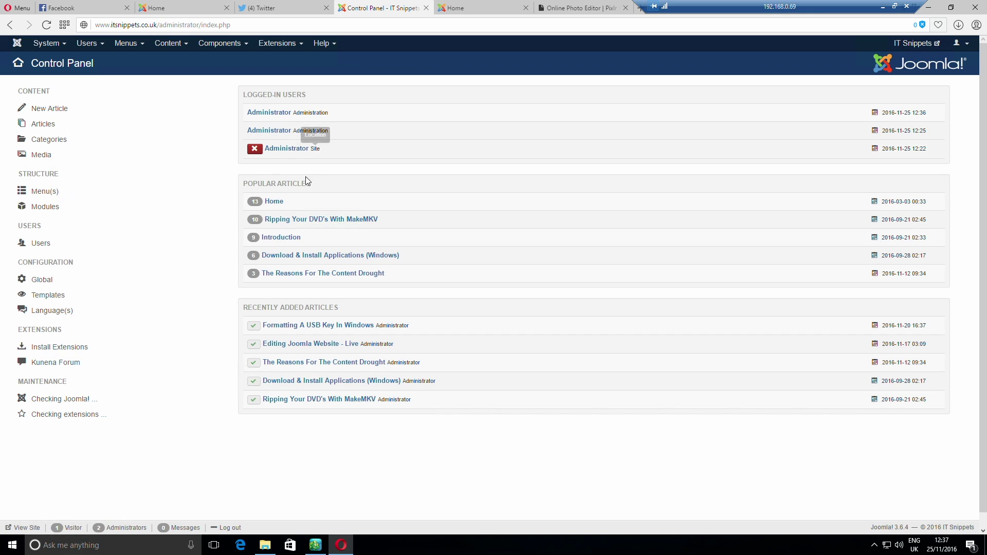
left_click(274, 203)
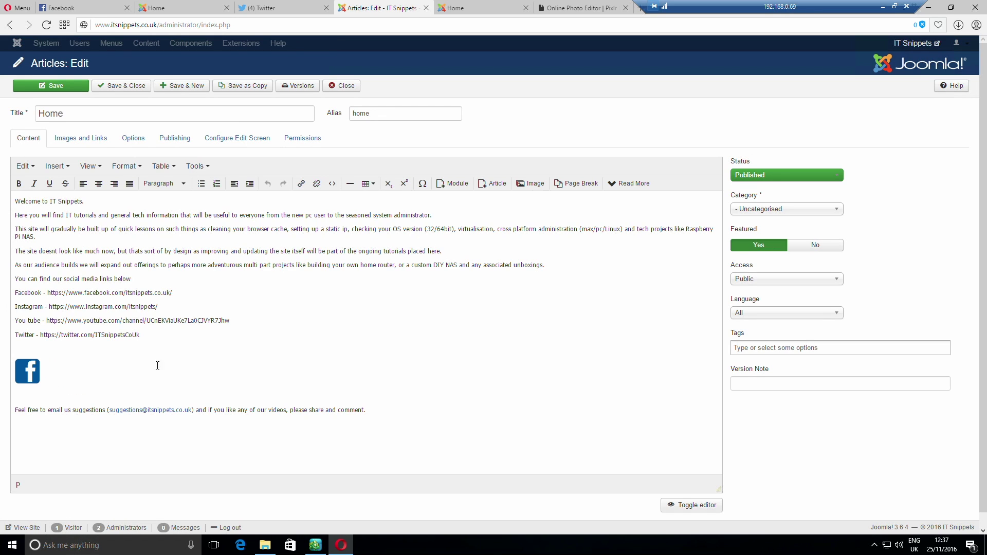
left_click(78, 379)
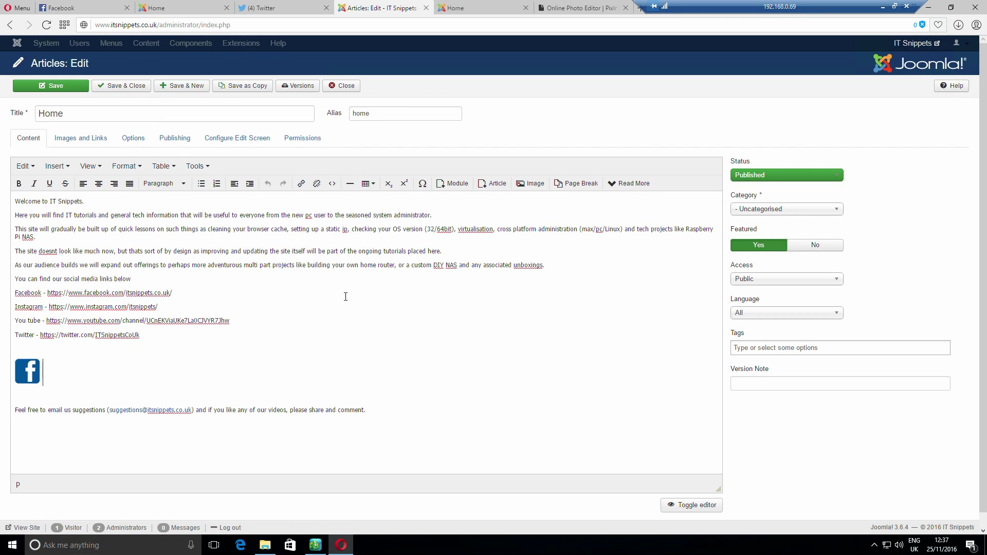
left_click(531, 183)
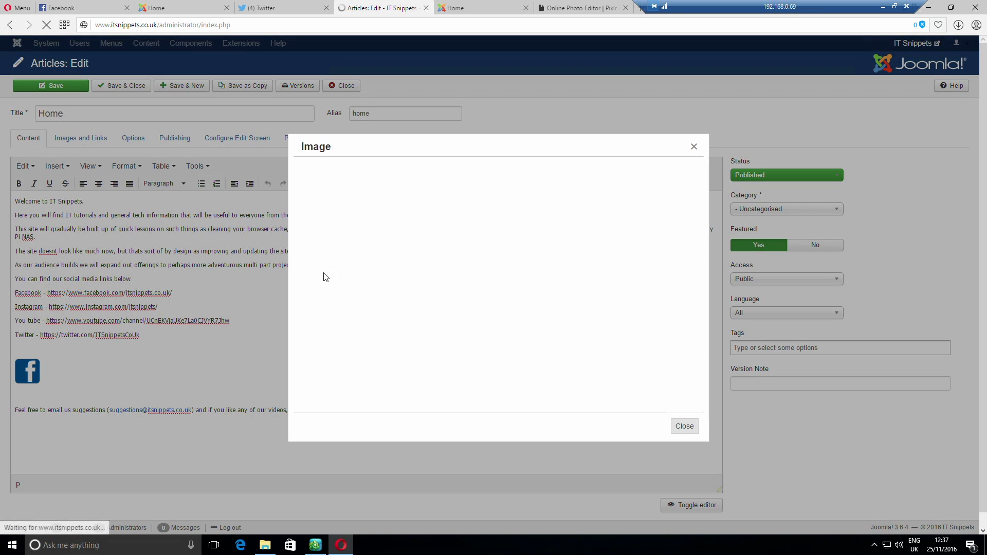
left_click(351, 321)
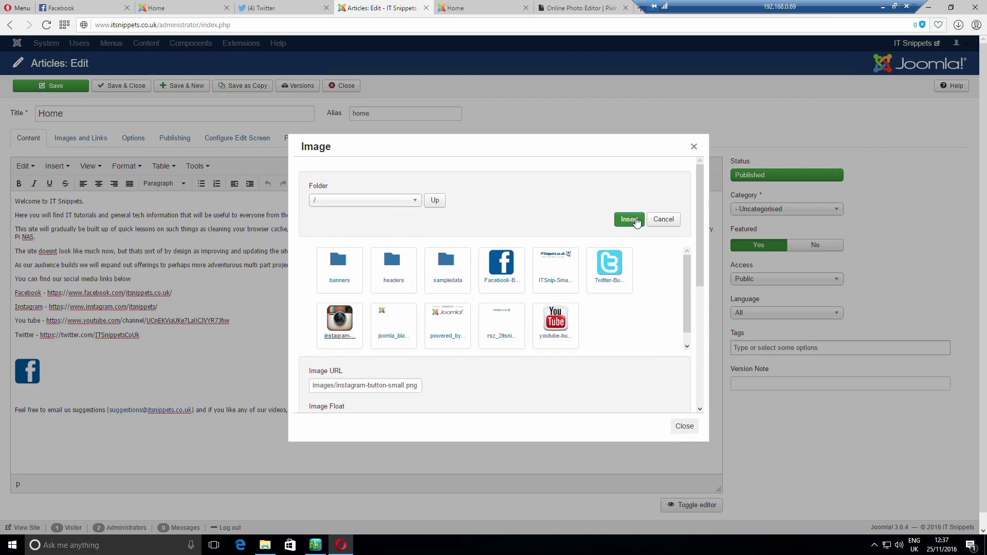
left_click(629, 220)
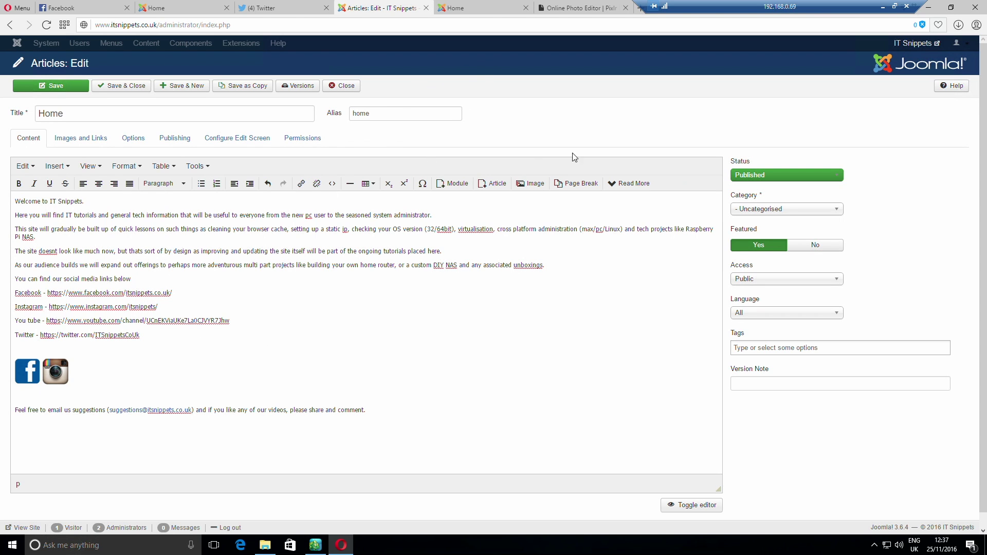
Insert the YouTube and then the Twitter icon after the Instagram icon
left_click(531, 183)
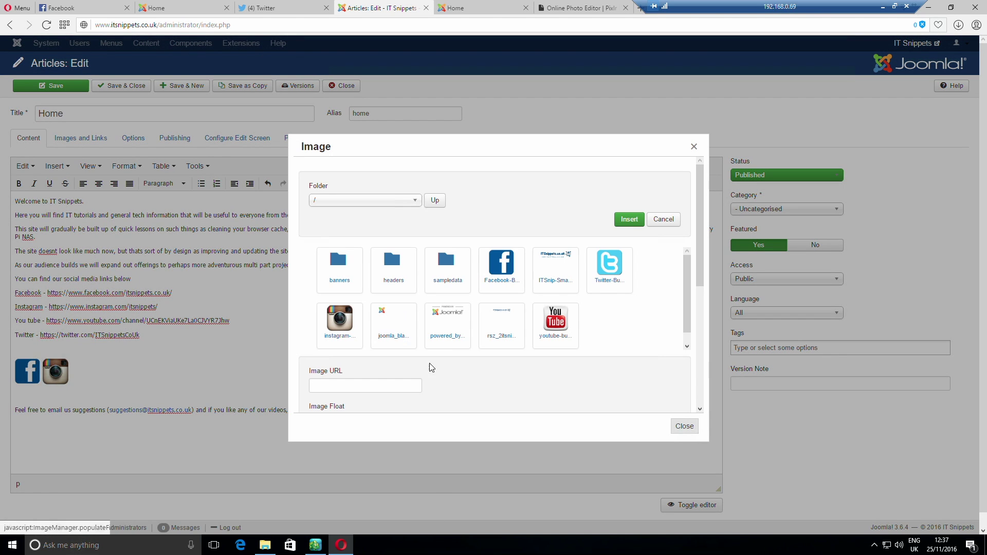
left_click(556, 321)
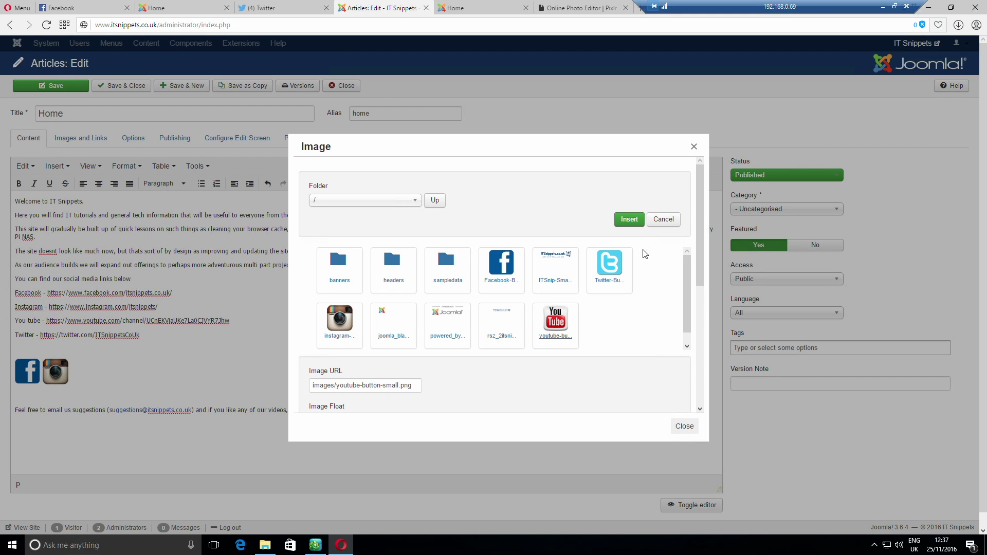
left_click(631, 220)
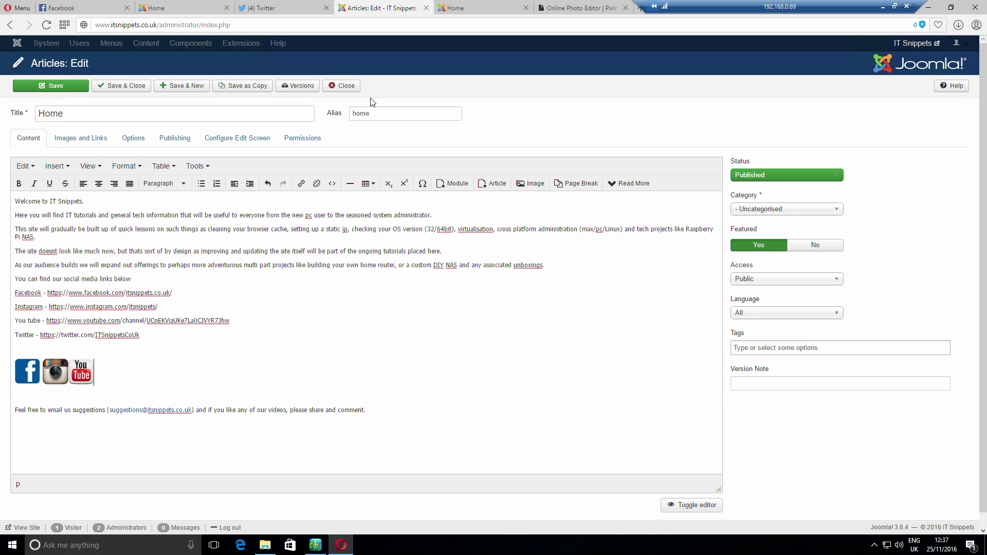
left_click(531, 184)
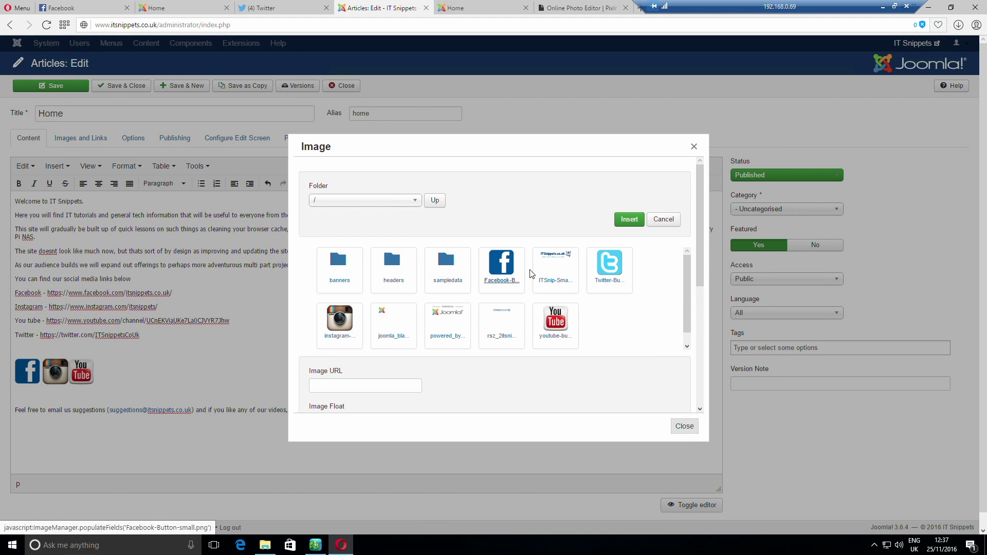
left_click(608, 277)
left_click(629, 219)
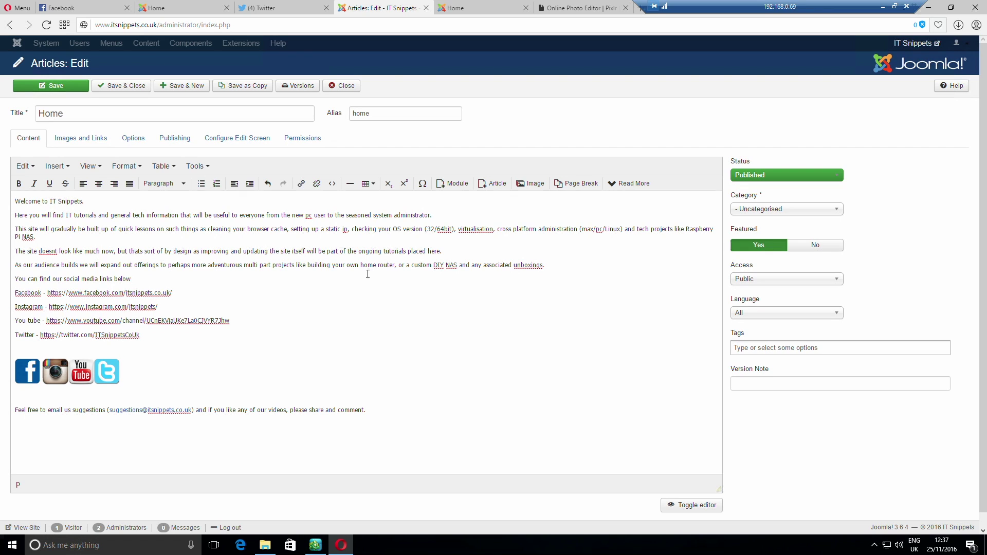
Check the new Twitter icon and place the cursor at the end of the Facebook address
left_click(113, 371)
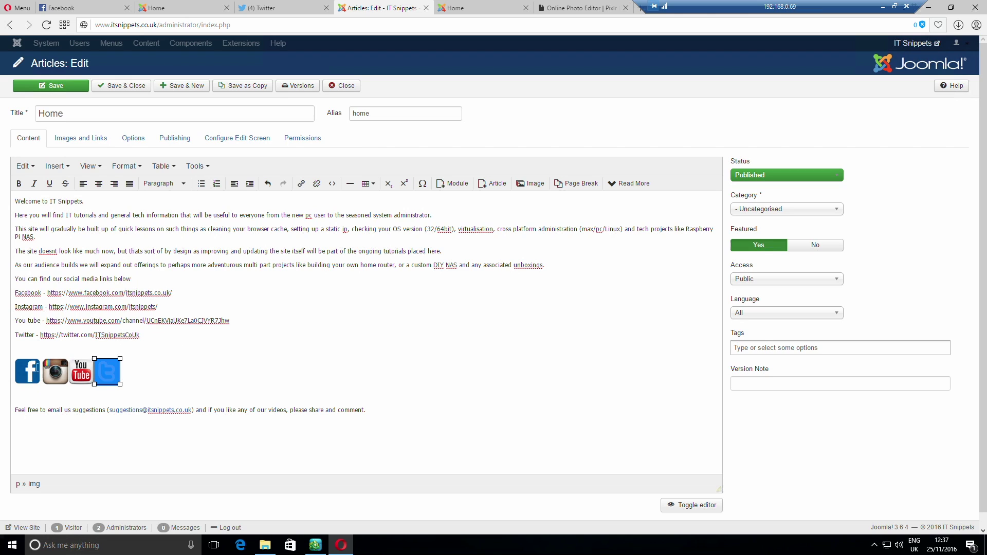
left_click(37, 366)
left_click(191, 297)
Copy the Facebook page address and select the Facebook icon
left_click_drag(132, 293, 48, 295)
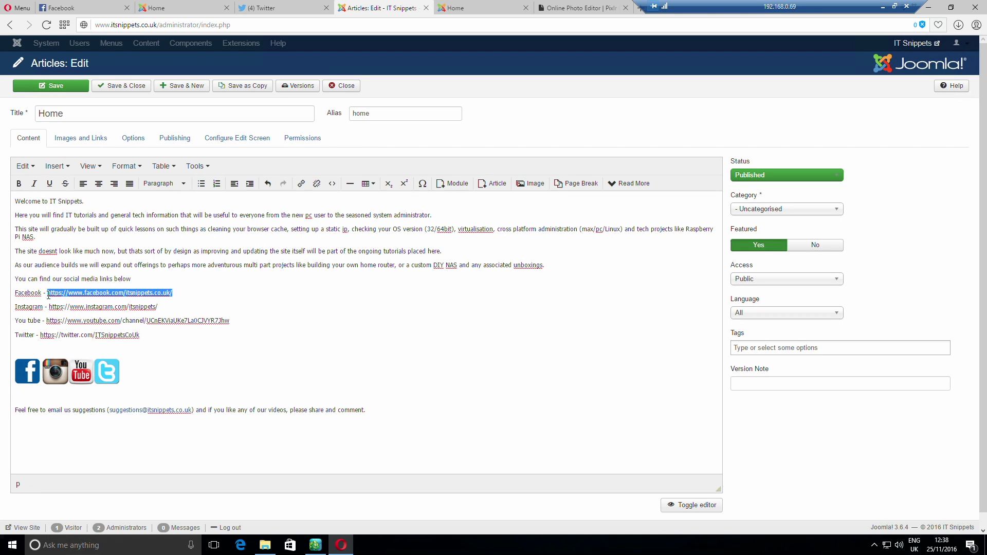
right_click(55, 293)
left_click(107, 310)
left_click(23, 375)
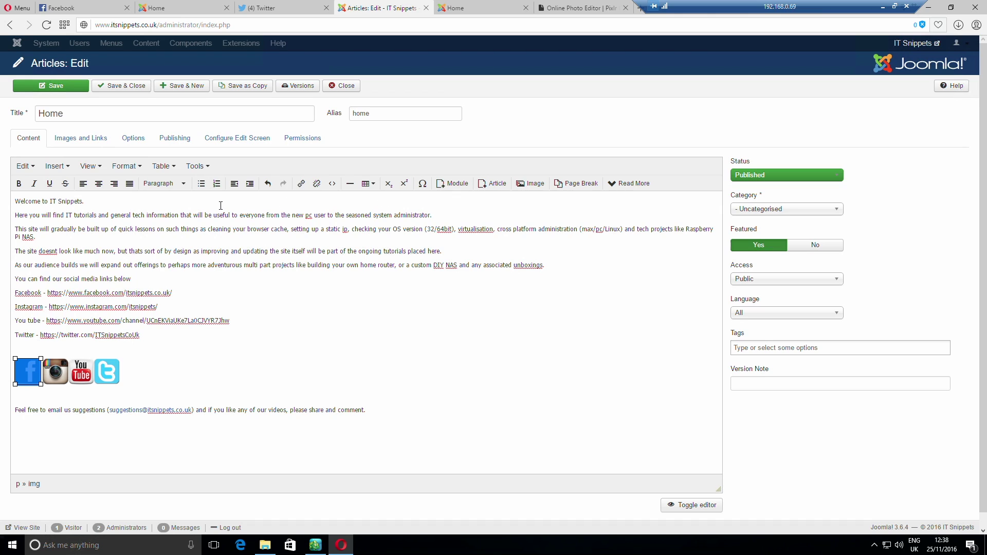
Search for a link option on the Facebook icon, then open the article's HTML source code
left_click(36, 168)
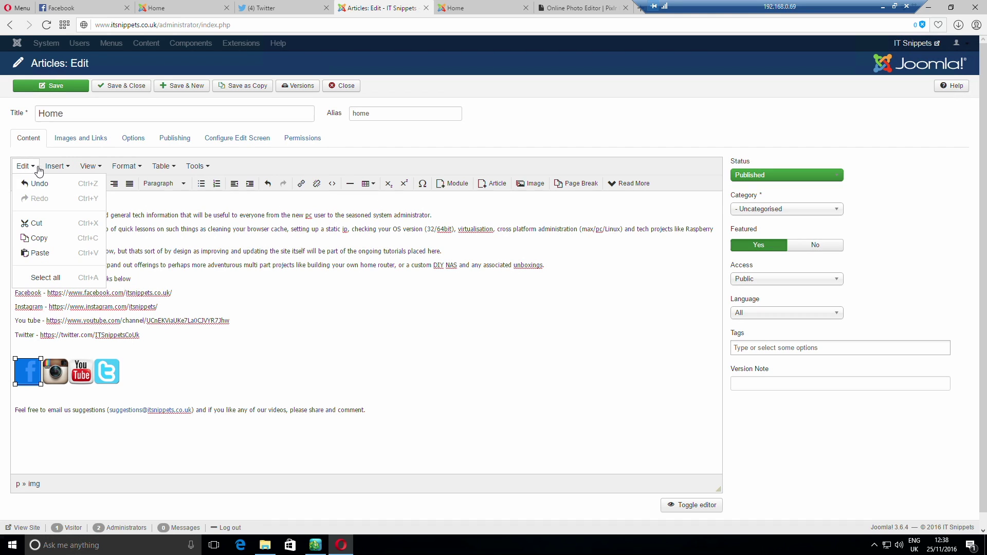
mouse_move(50, 170)
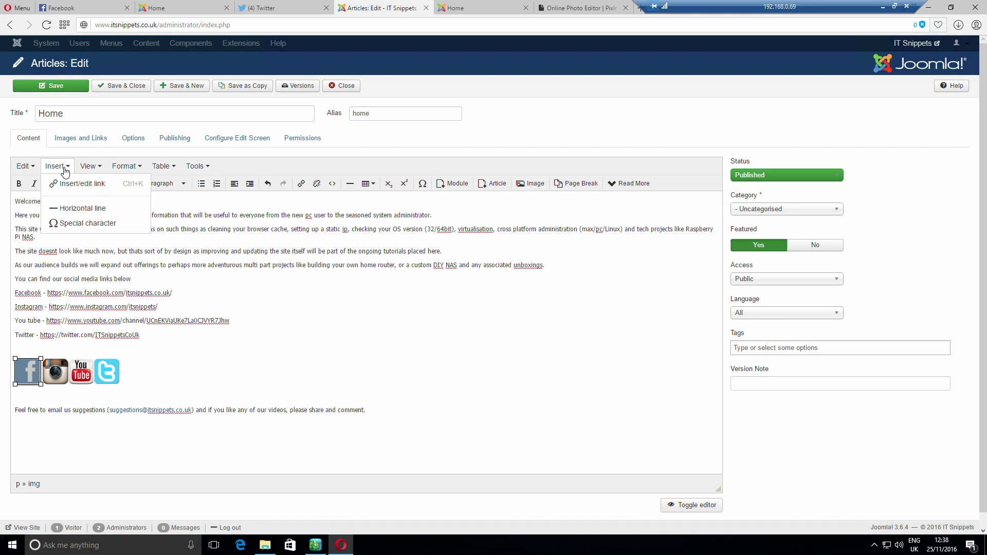
mouse_move(124, 169)
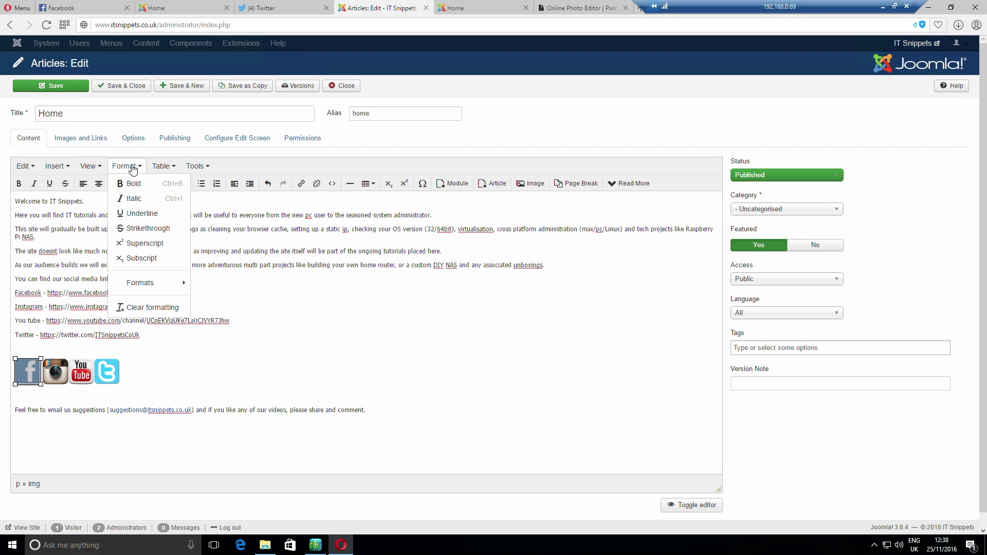
mouse_move(203, 168)
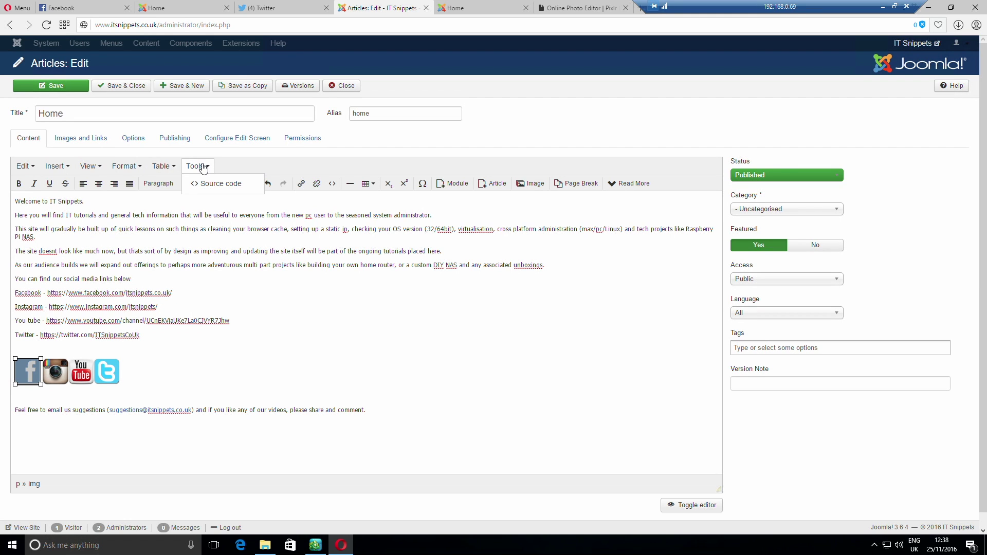
left_click(203, 167)
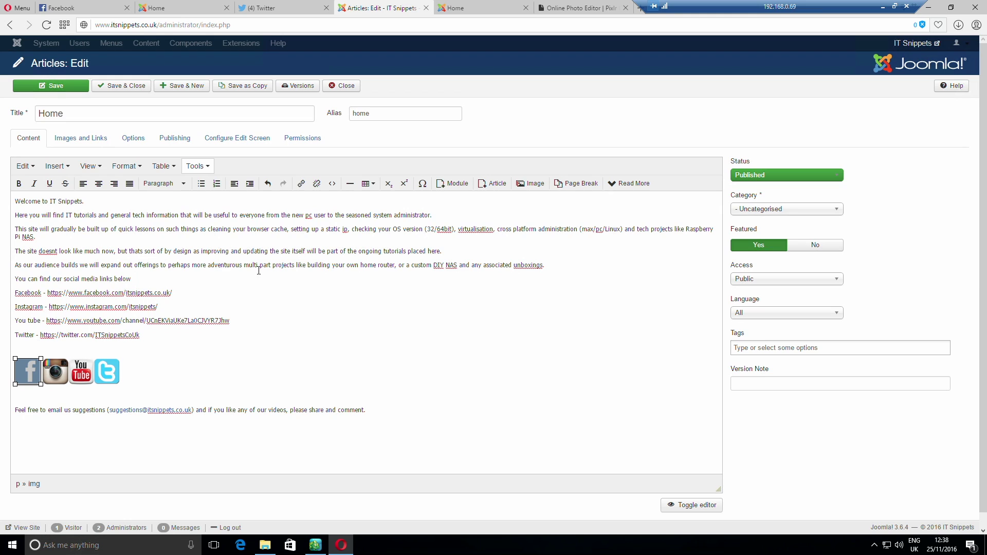
right_click(29, 368)
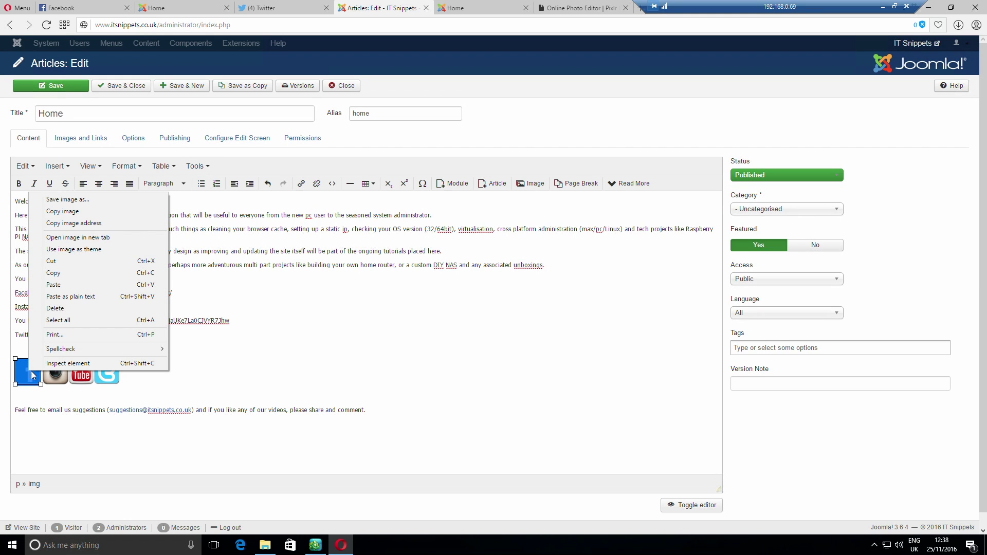
left_click(187, 361)
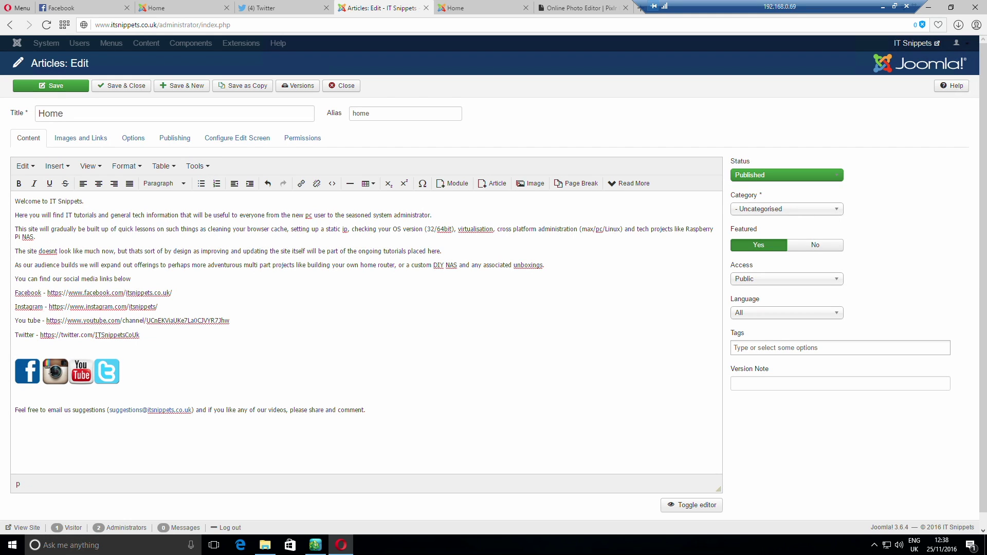
right_click(26, 372)
left_click(27, 370)
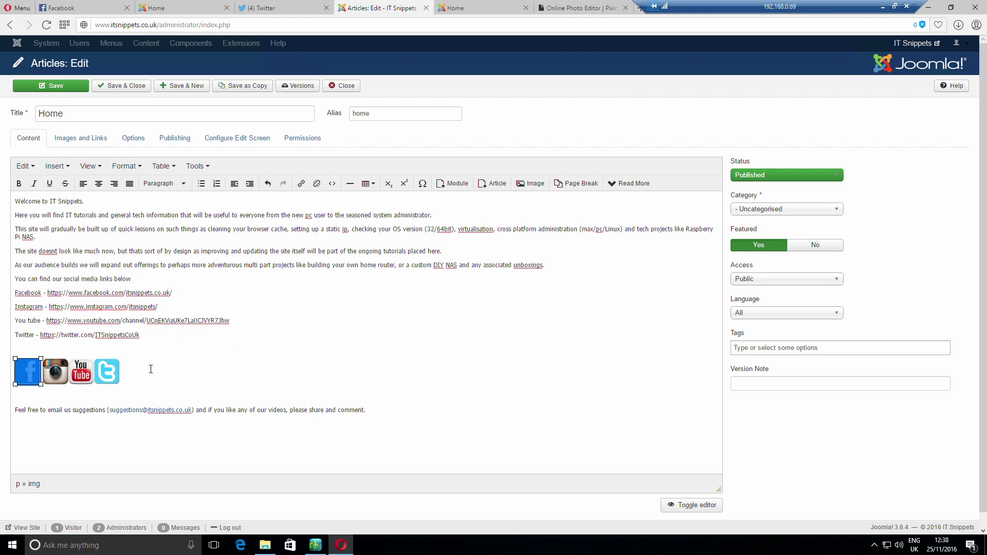
left_click(138, 364)
left_click(34, 374)
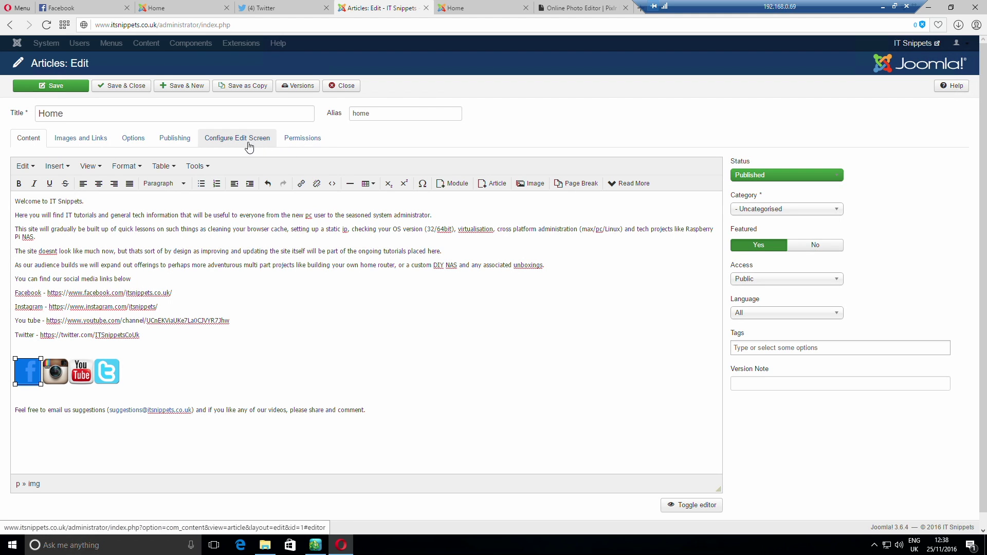
left_click(197, 165)
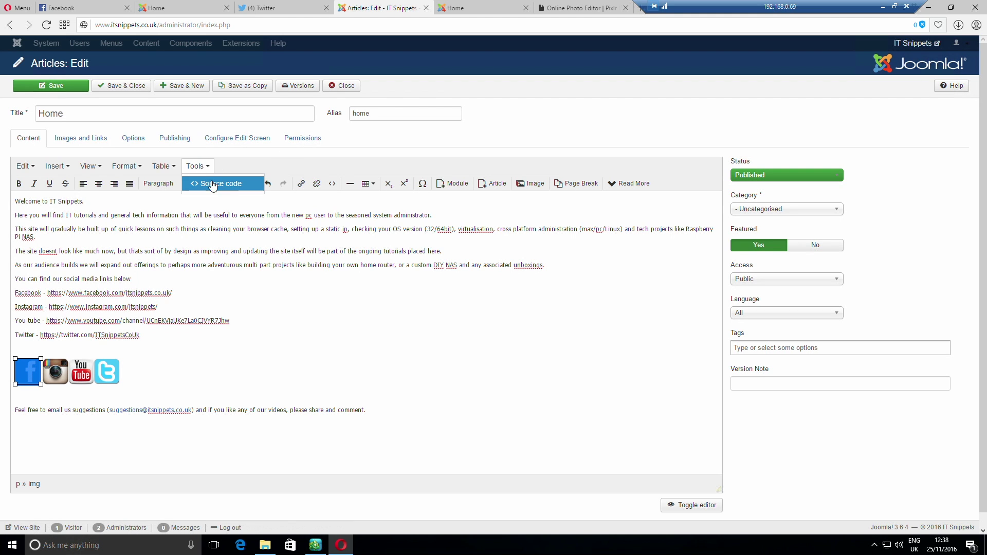
In the Home article's HTML source, enclose the Facebook <img> tag in empty <a></a> tags
left_click(211, 181)
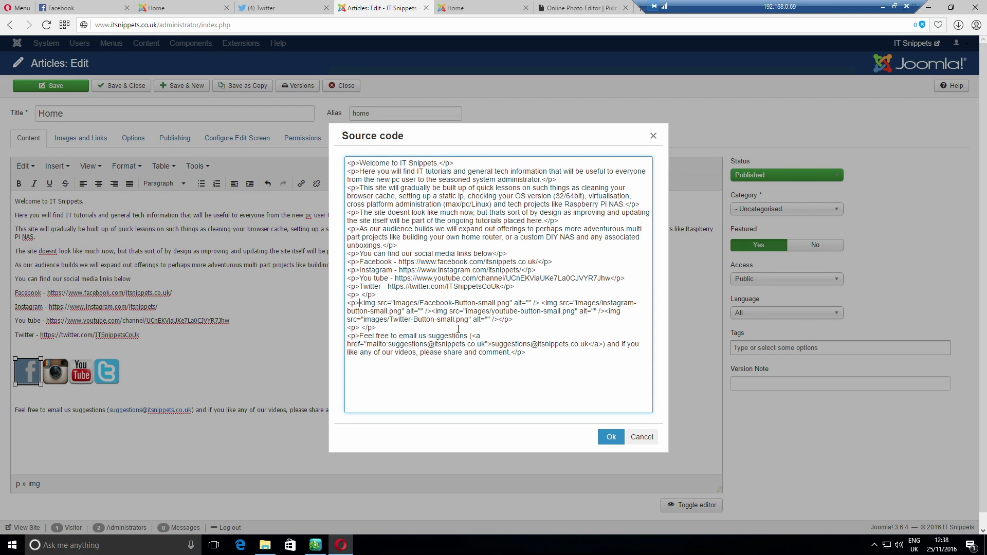
type("<")
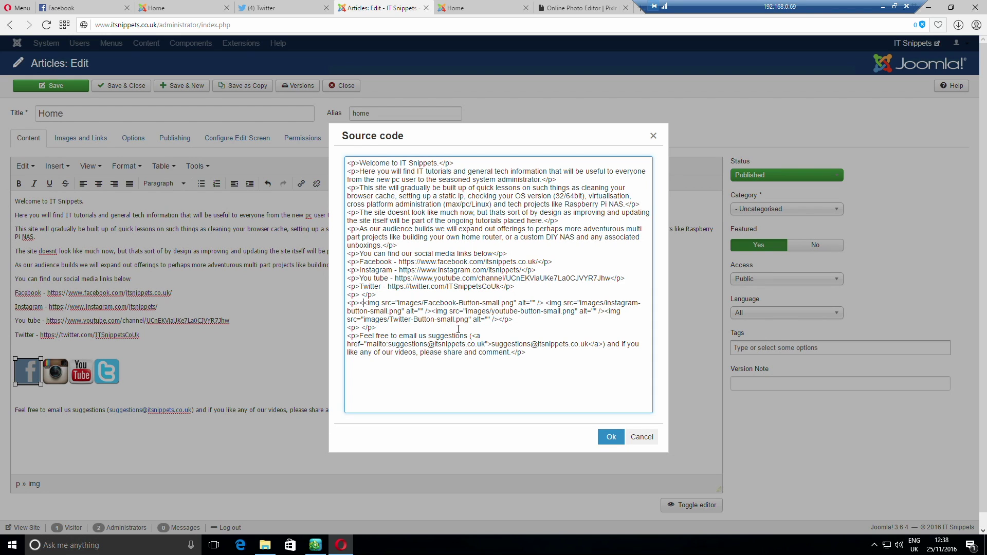
type("a")
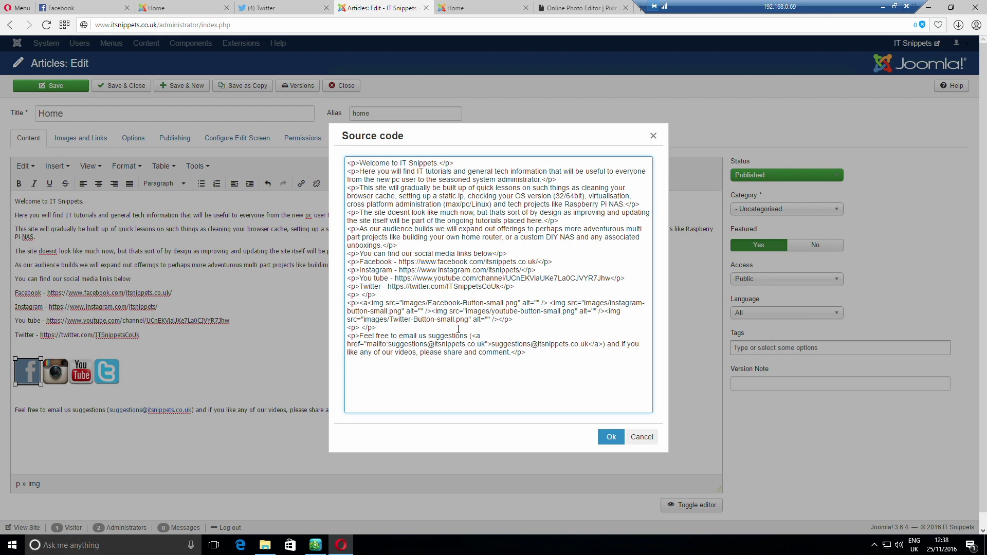
type(">")
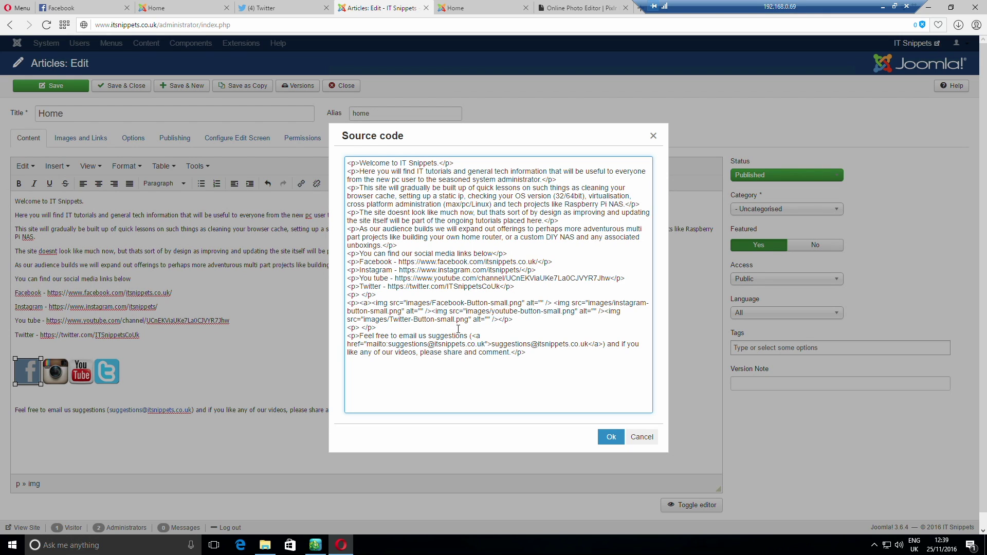
type("</a>")
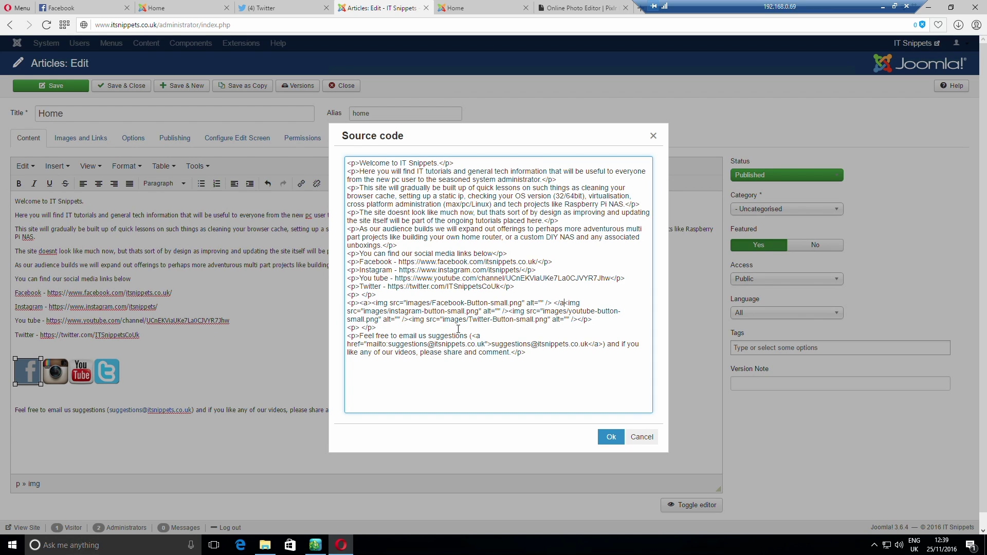
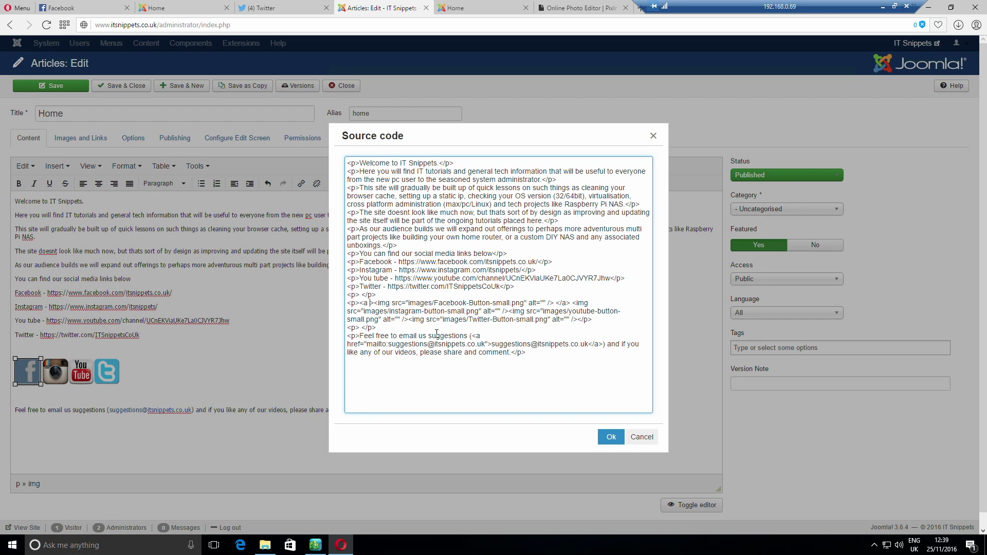
type("href=\"")
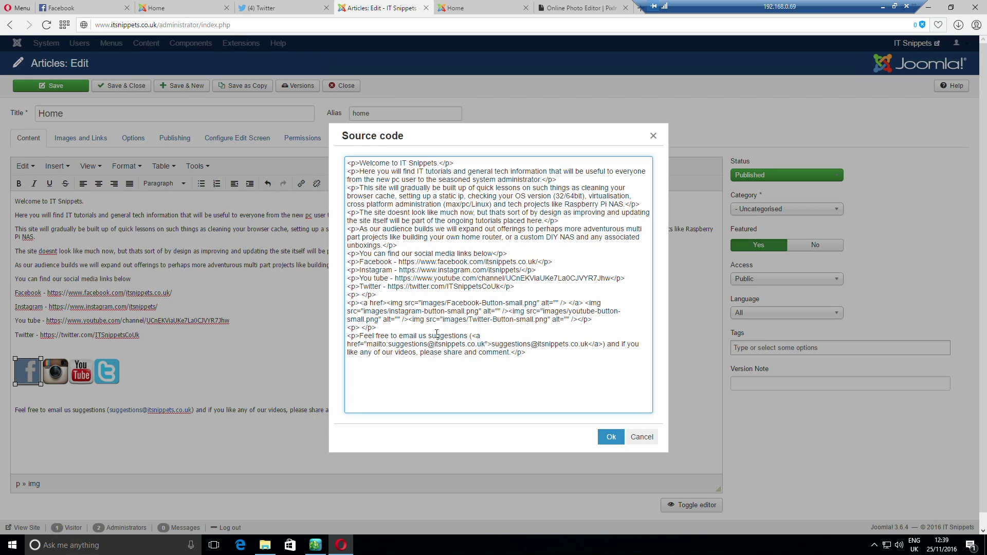
type("https://www.facebook.com/itsnippets.co.uk/")
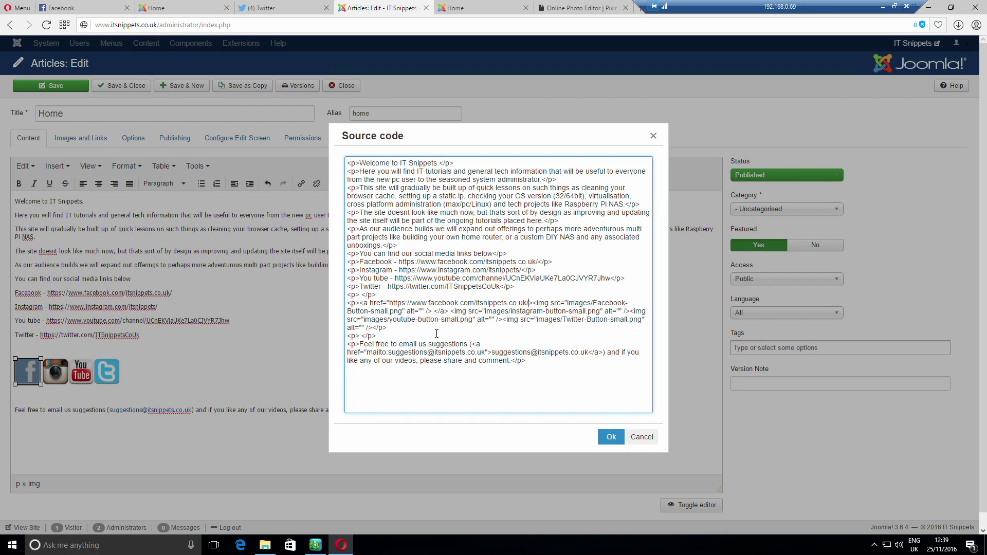
type("\"")
left_click(610, 438)
Check that the Facebook icon is now linked, then save and close the Home article
left_click(138, 379)
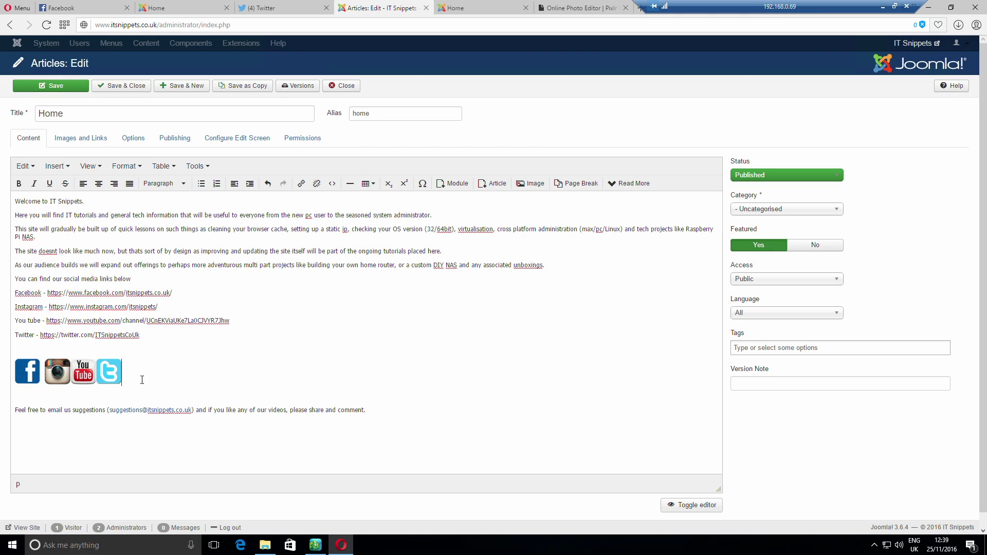
left_click(27, 371)
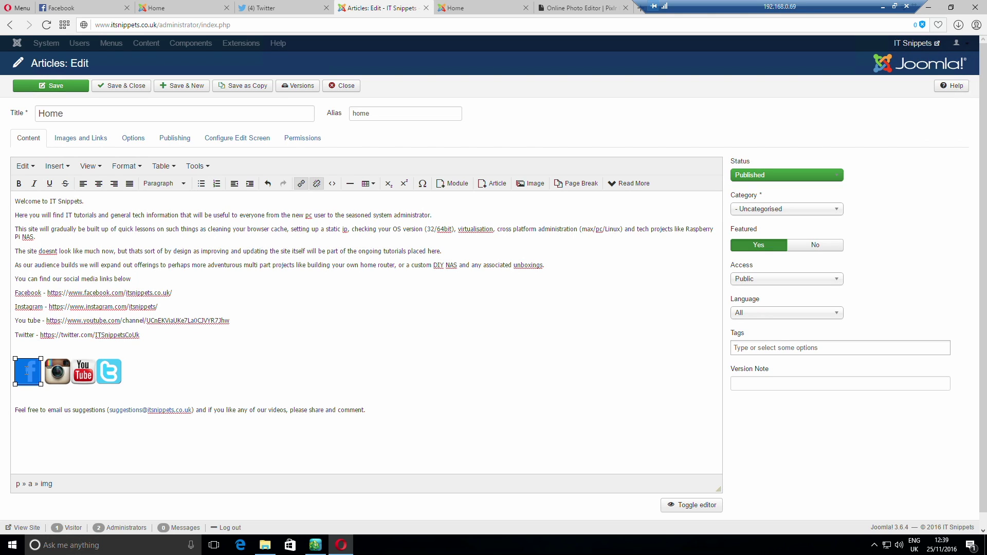
left_click(172, 385)
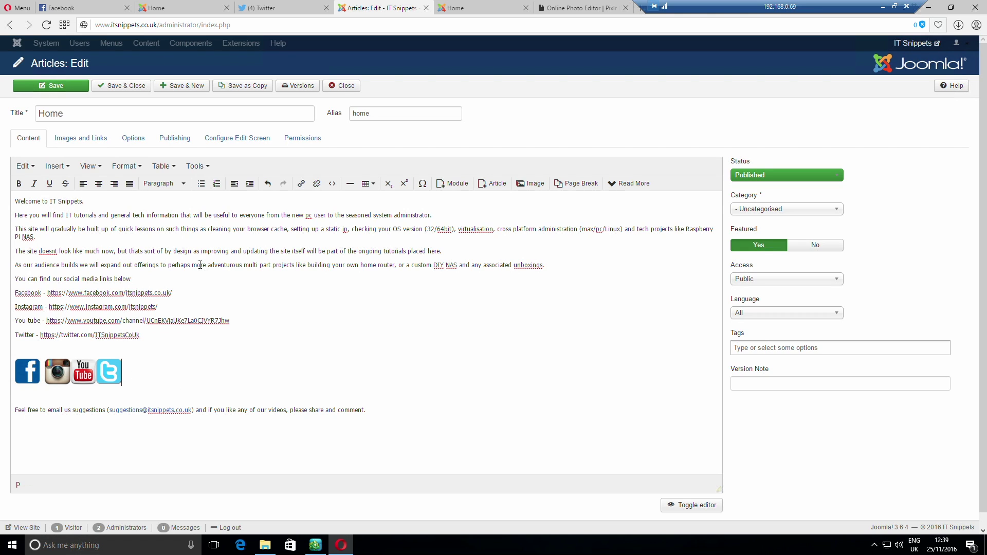
left_click(132, 88)
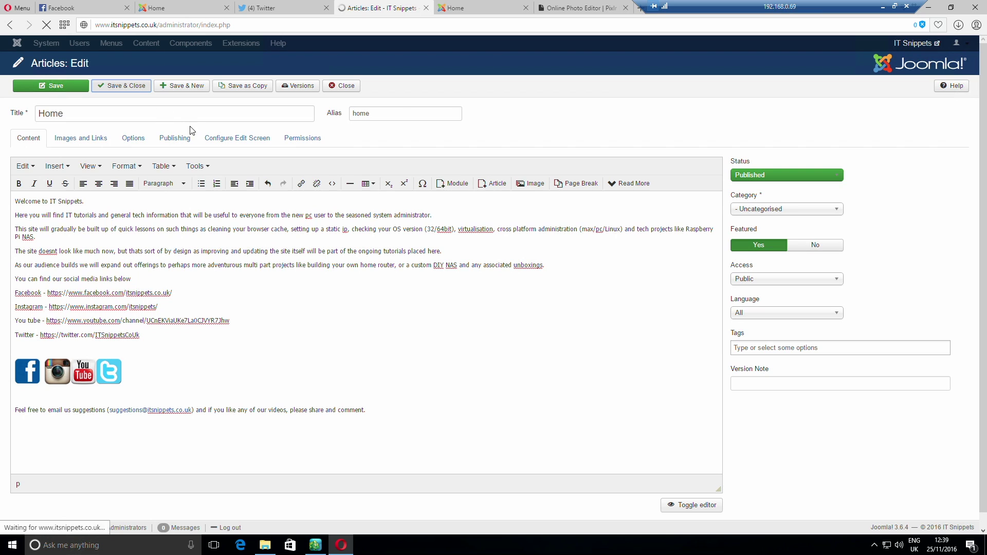
left_click(481, 8)
right_click(421, 207)
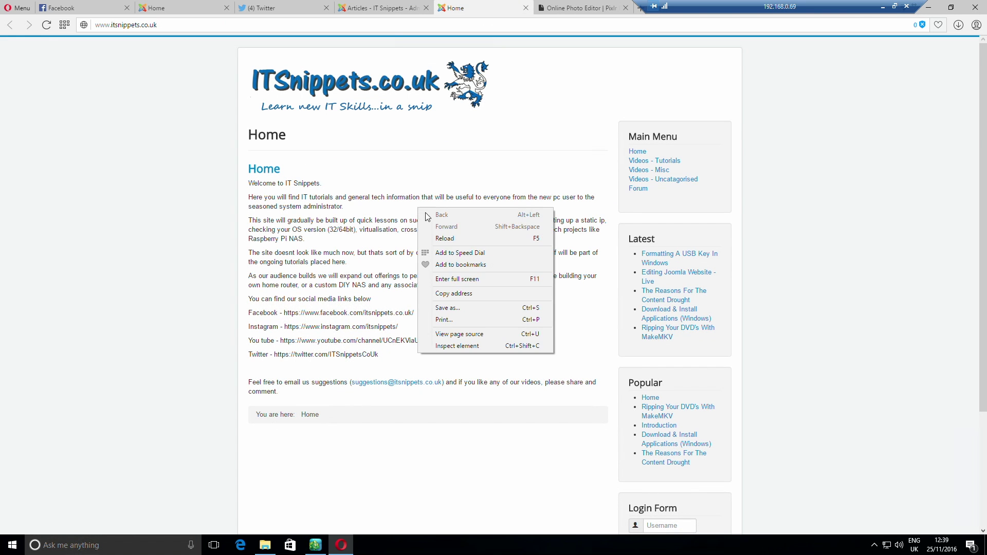
left_click(454, 240)
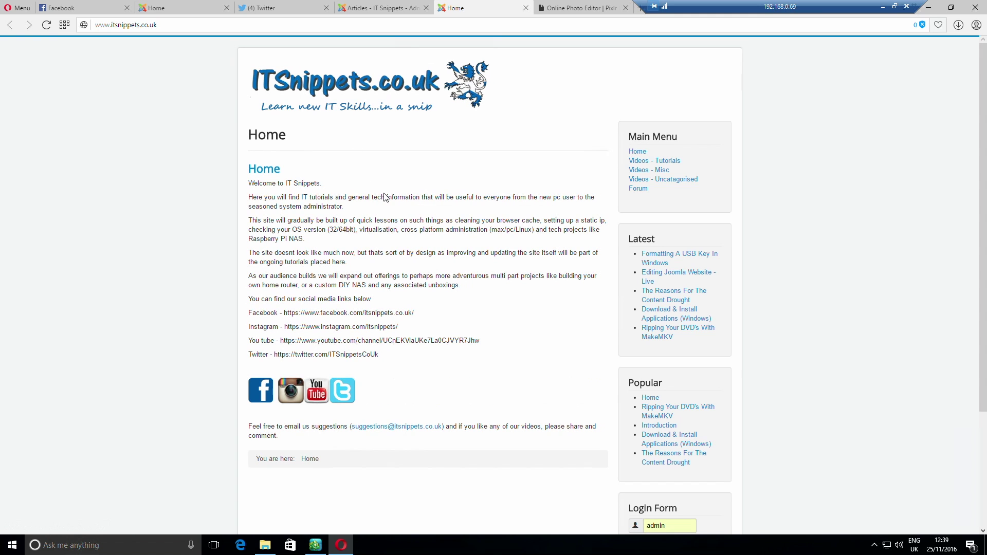
left_click(261, 394)
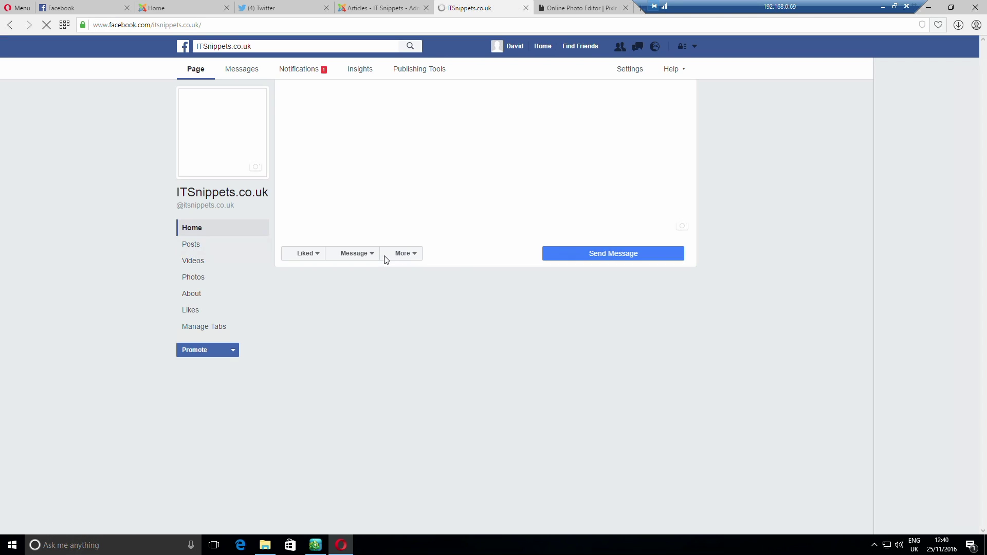
left_click(387, 257)
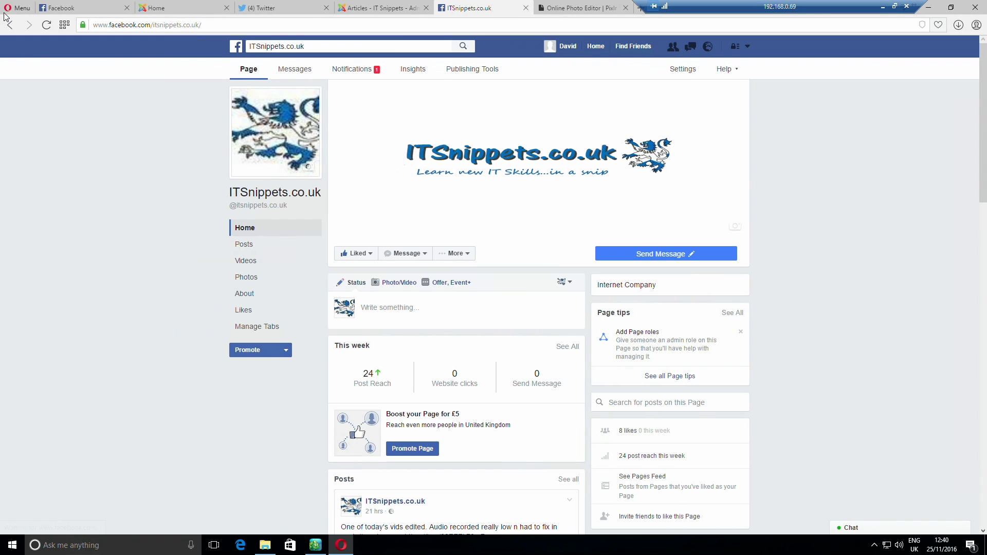
left_click(10, 25)
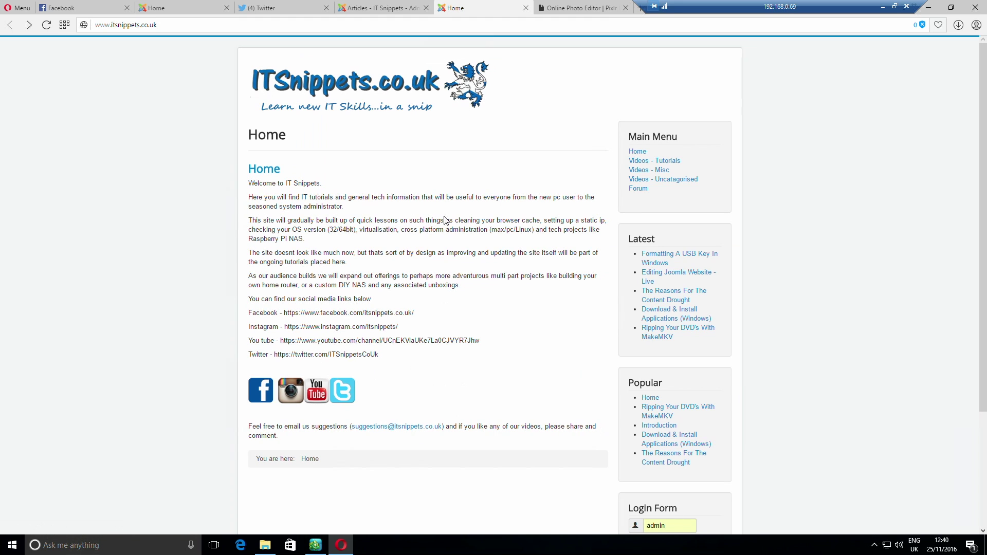
left_click(370, 10)
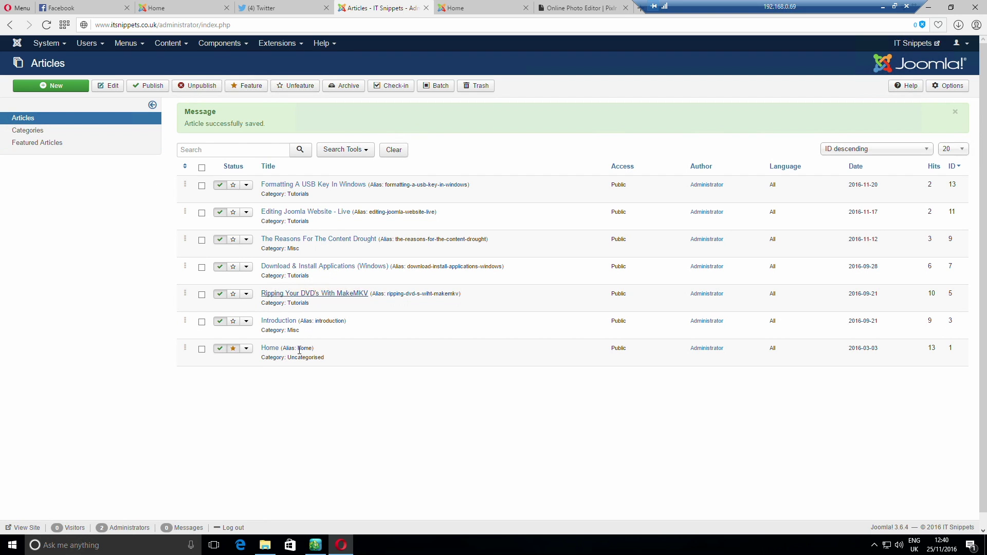
Open the Home article, select the Instagram icon and view the HTML source code
left_click(273, 353)
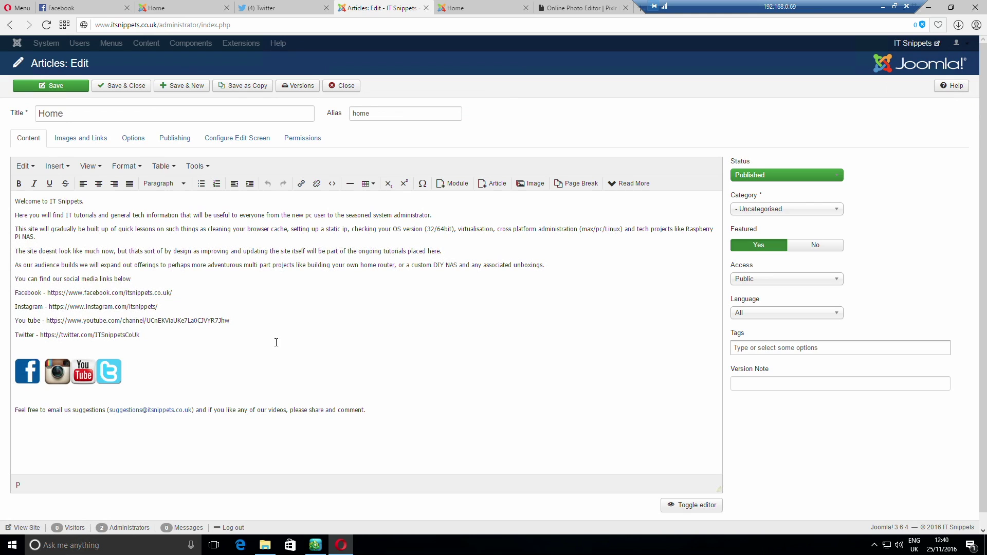
left_click(65, 366)
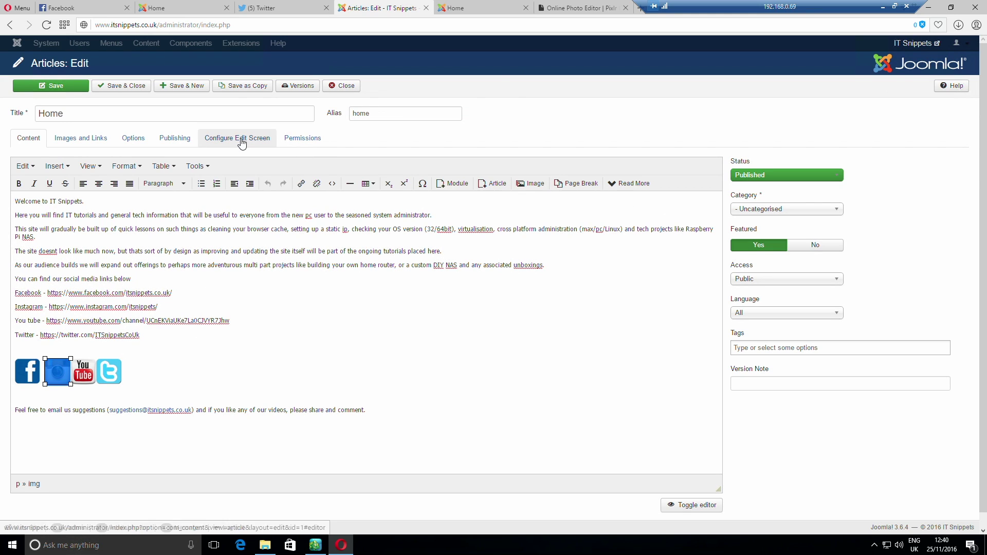
left_click(200, 165)
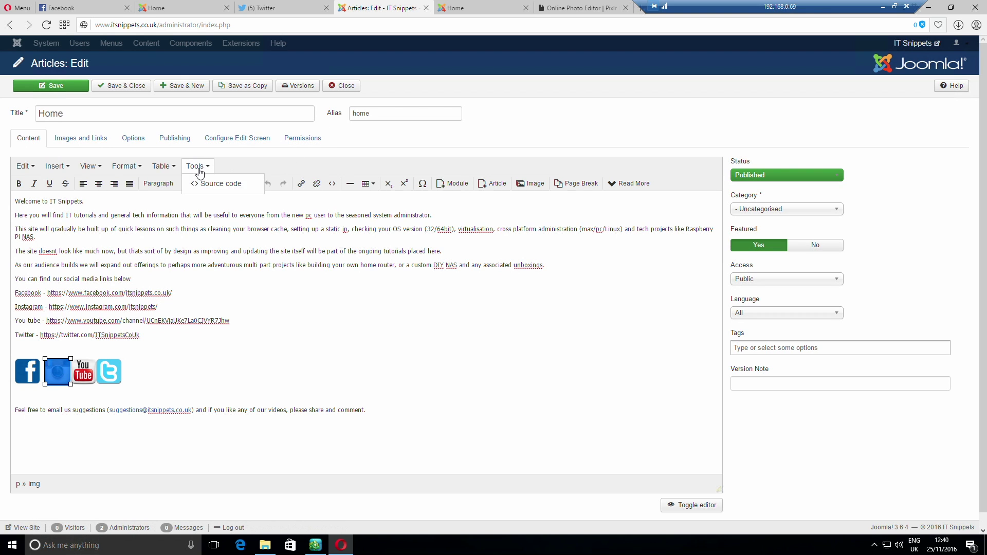
left_click(209, 184)
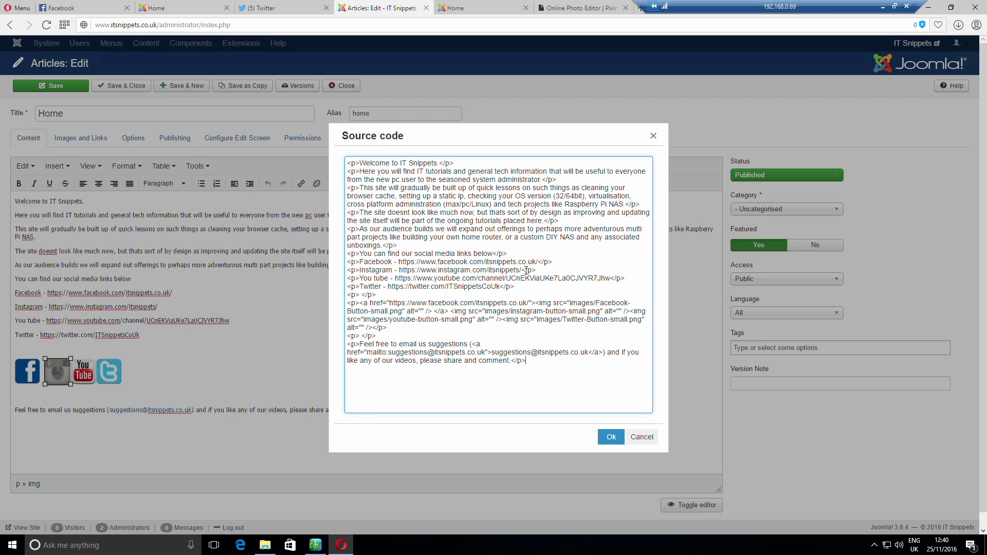
left_click_drag(400, 270, 524, 270)
key("ctrl+c")
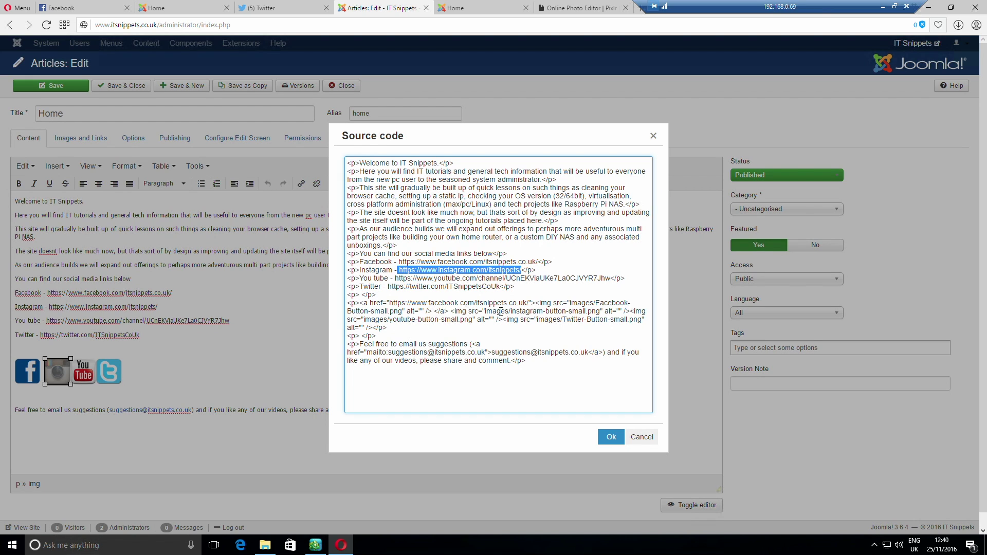
left_click(452, 311)
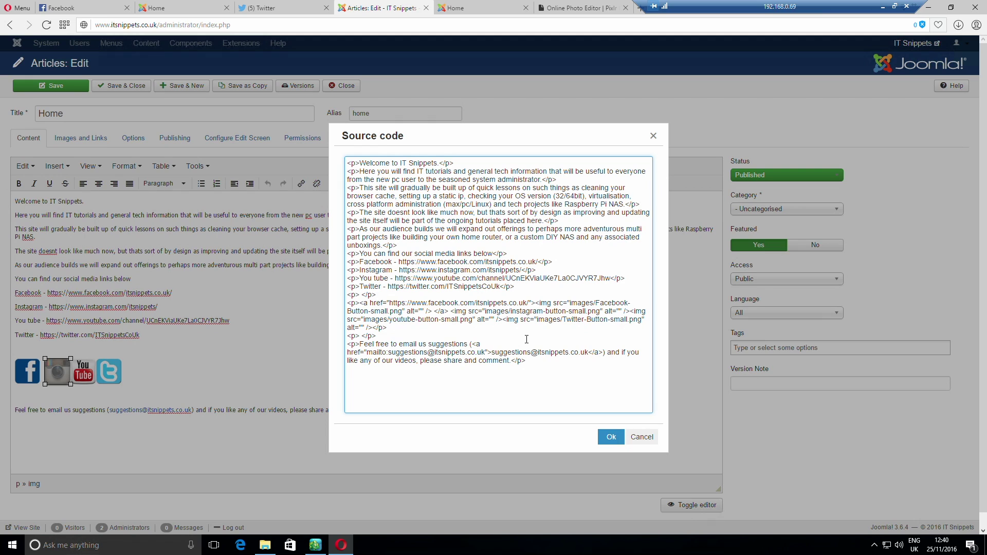
type("<a h")
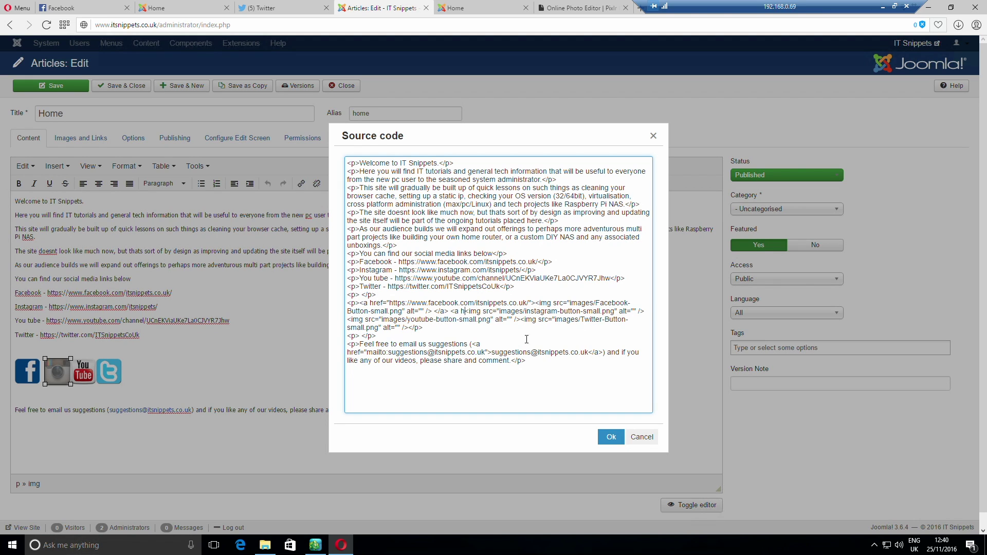
type("ref=\"")
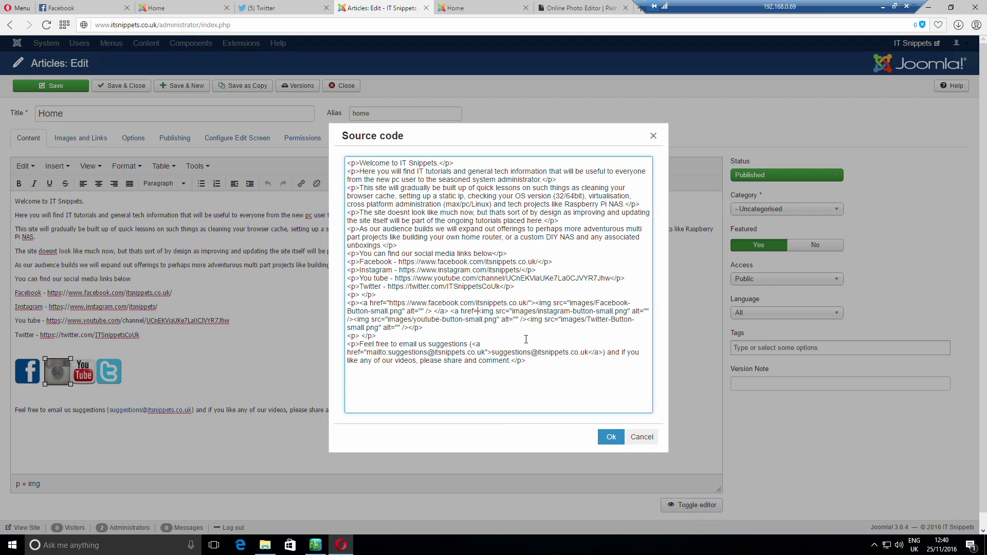
key("ctrl+v")
type("\" /")
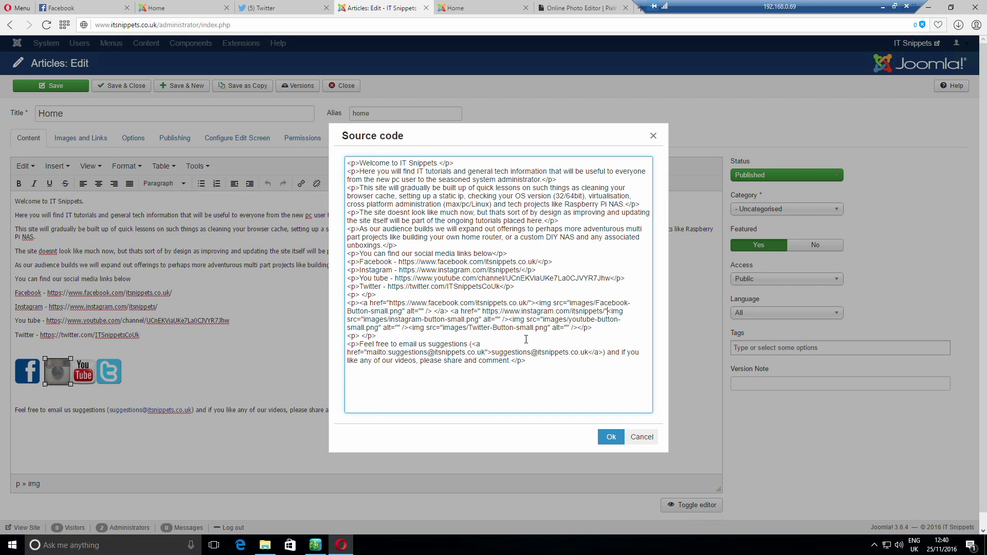
type("></a>")
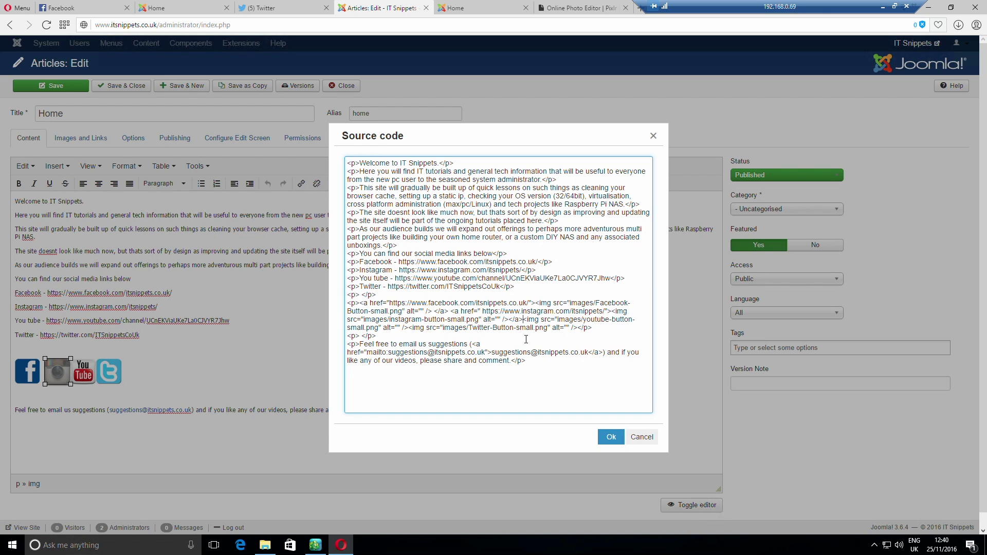
type(" <a href=\"\"")
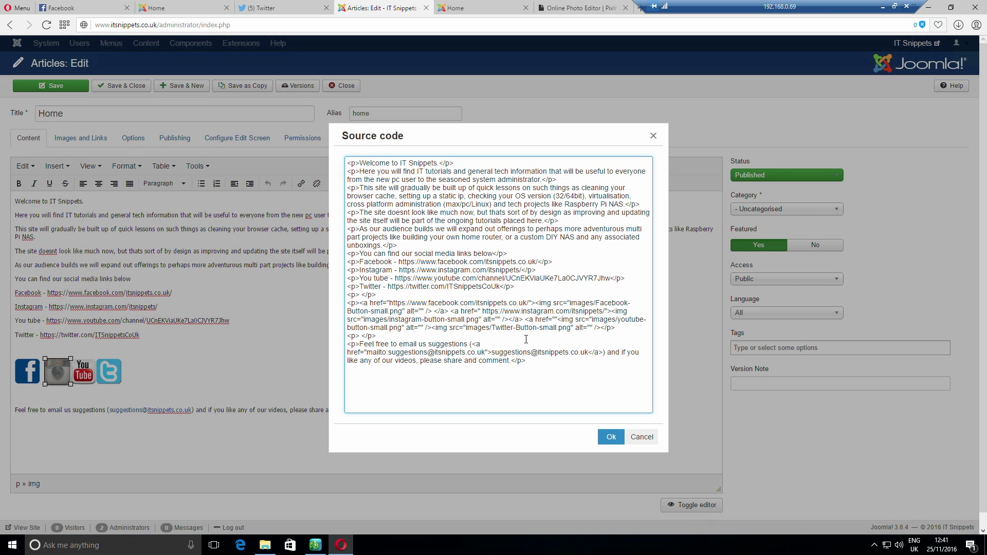
type(">")
left_click_drag(626, 278, 396, 279)
key("ctrl+c")
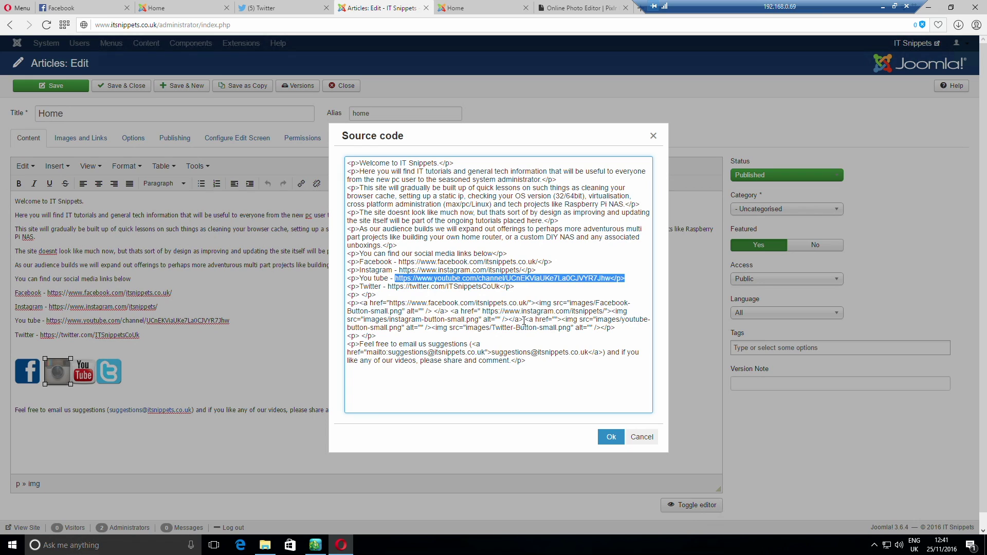
Paste the YouTube channel address into its link and wrap the Twitter icon in an empty link
left_click(556, 319)
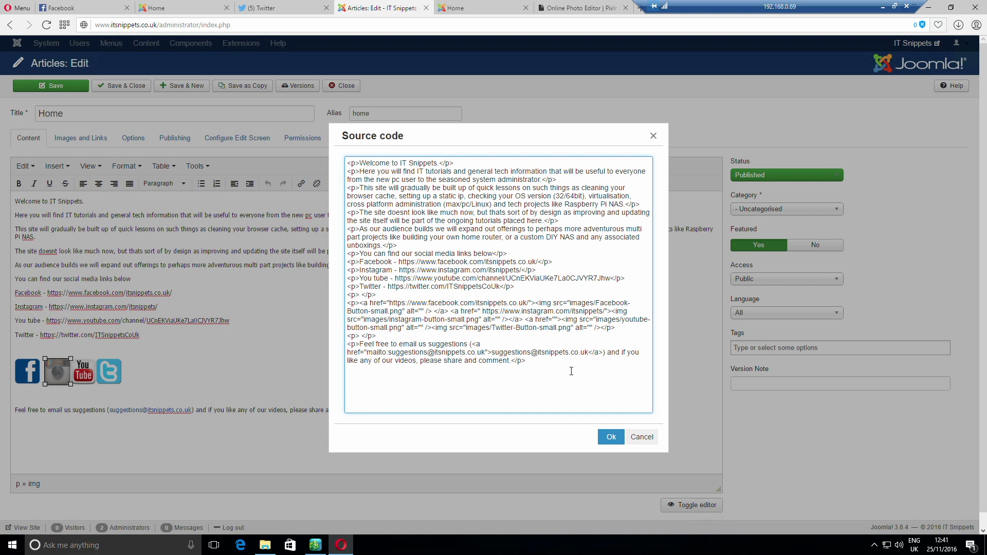
key("ctrl+v")
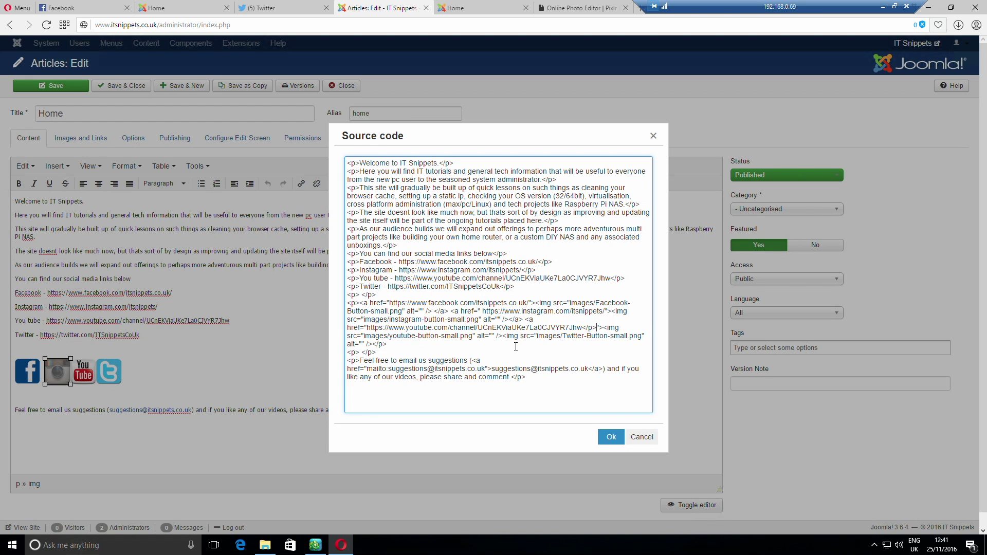
left_click(501, 338)
type("</a> ")
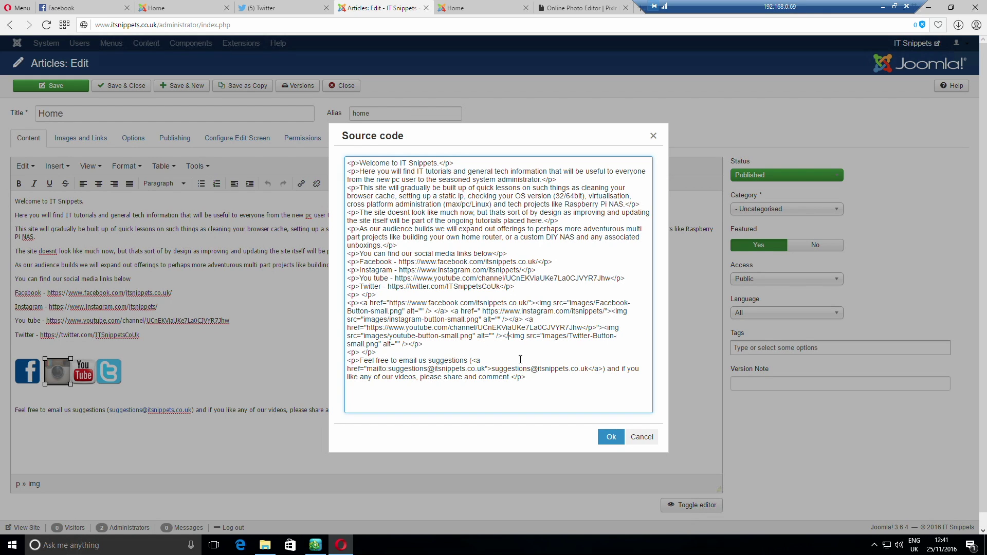
type("<a href")
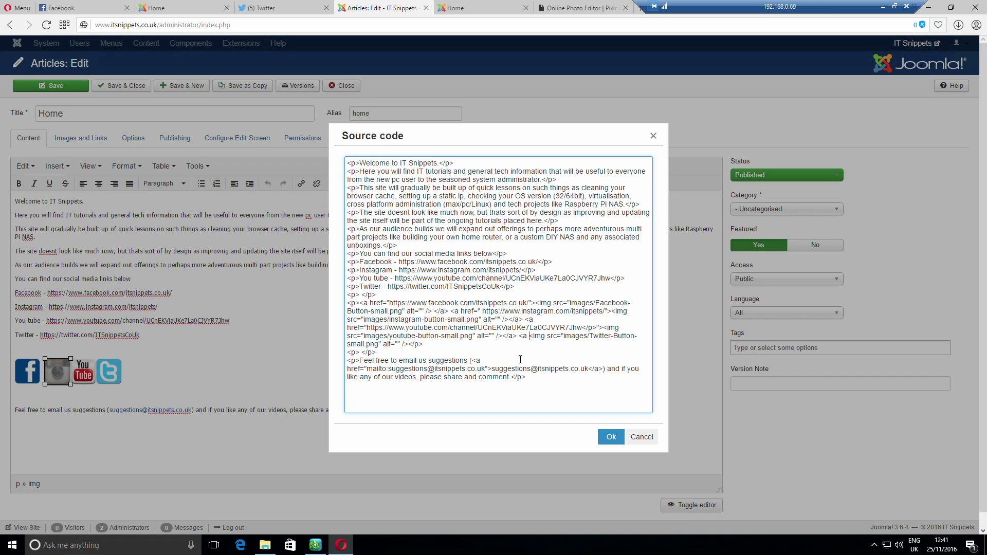
type("=")
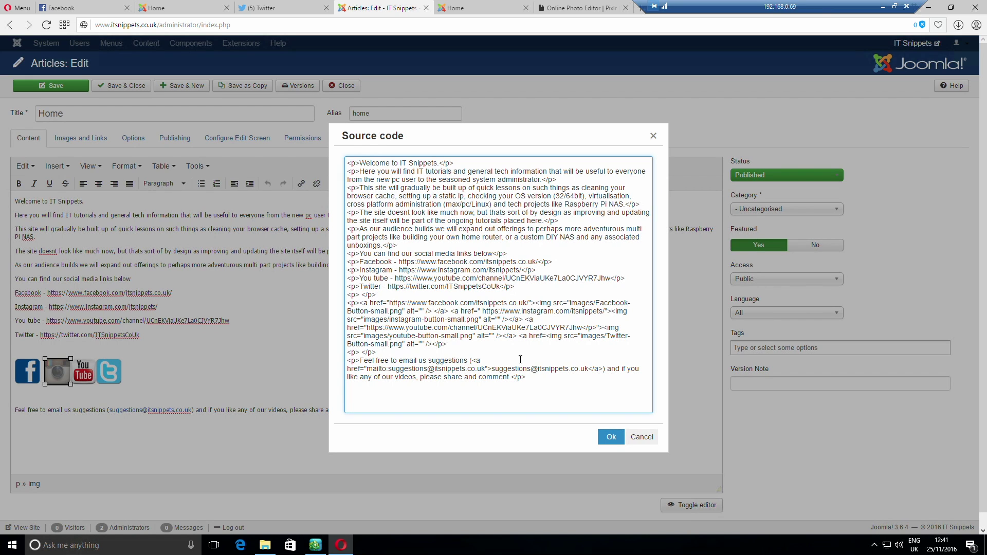
type("\"\">")
type("</a></")
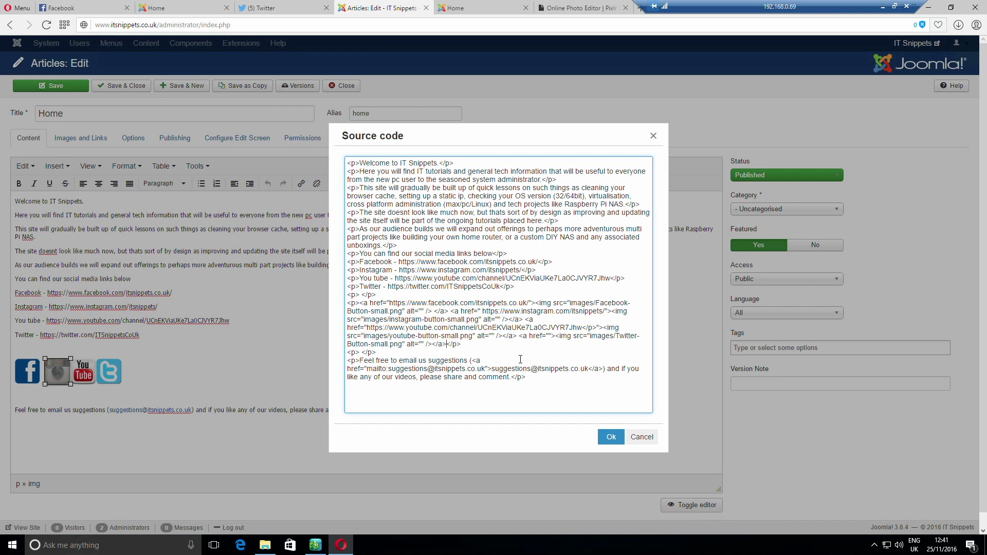
left_click_drag(500, 286, 388, 286)
key("ctrl+c")
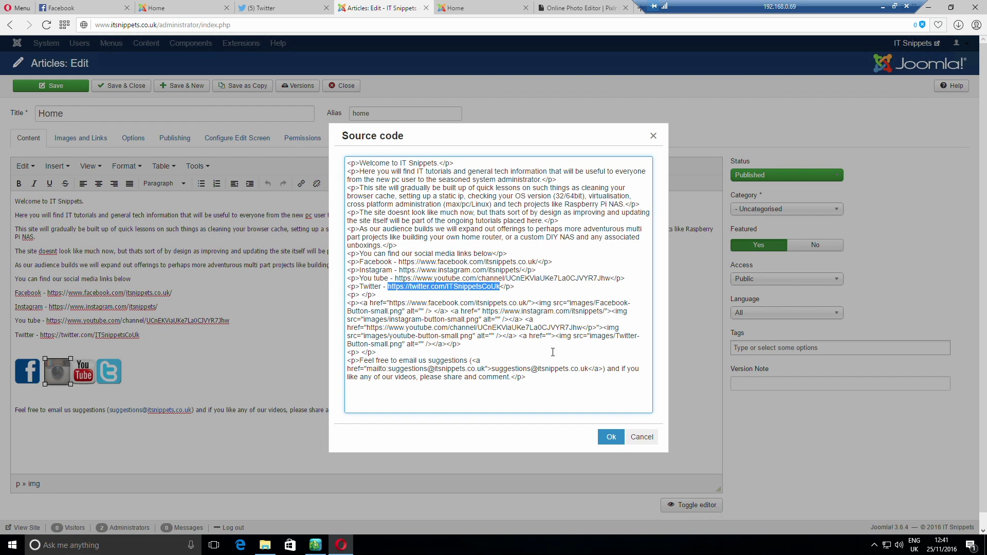
left_click(547, 336)
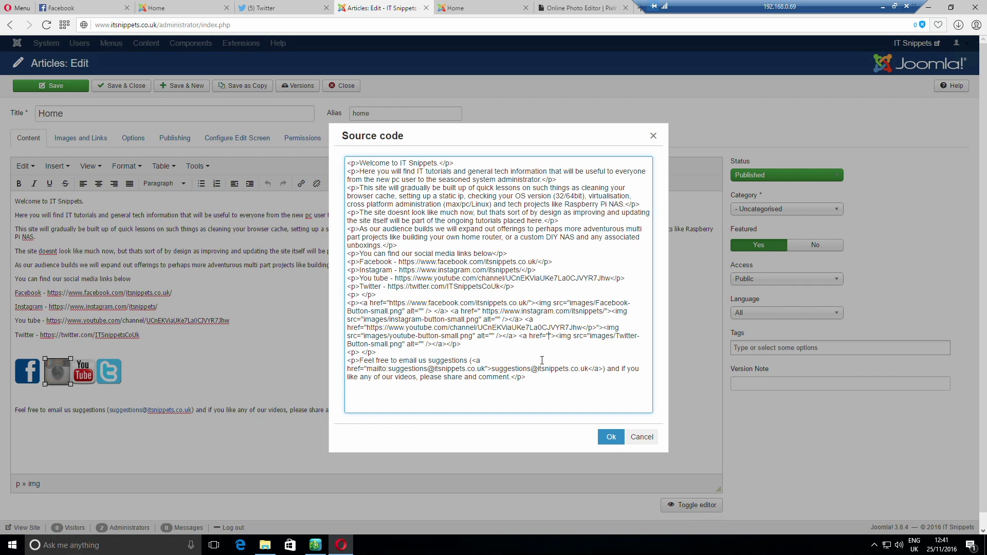
key("ctrl+v")
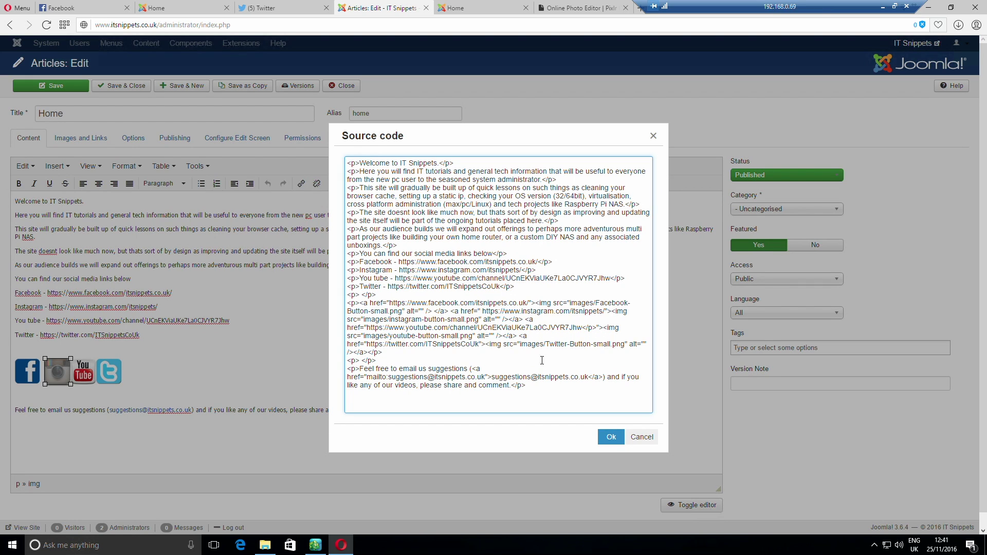
key("BackSpace")
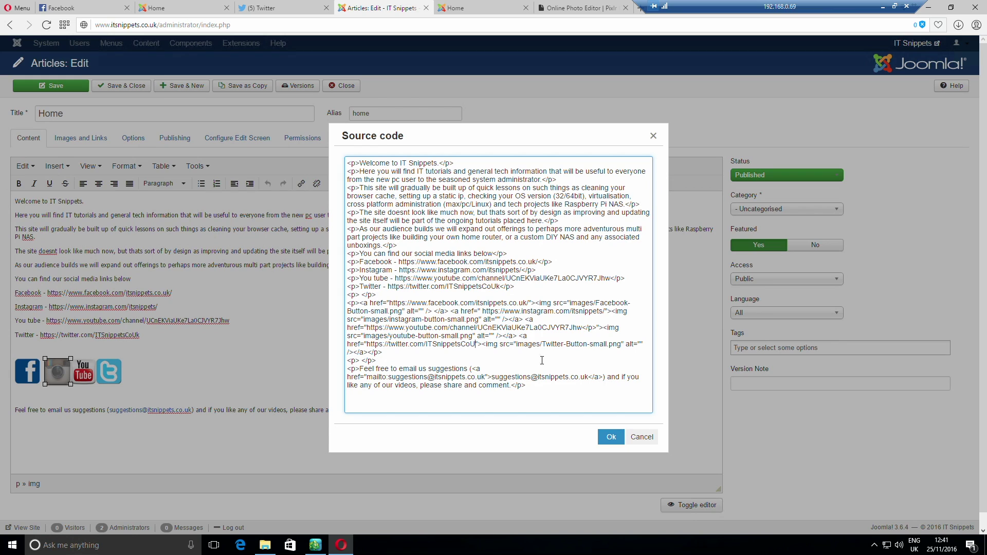
type("k")
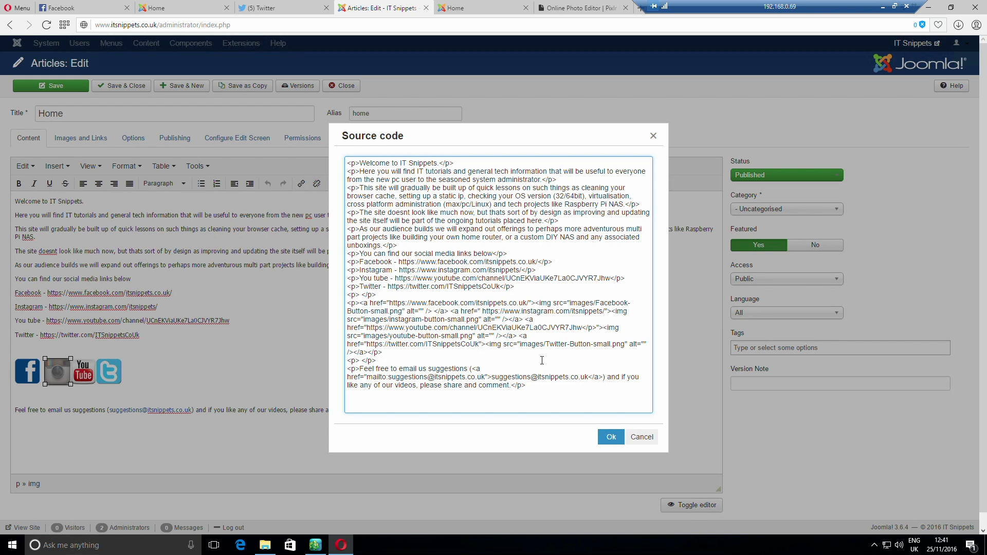
left_click(614, 437)
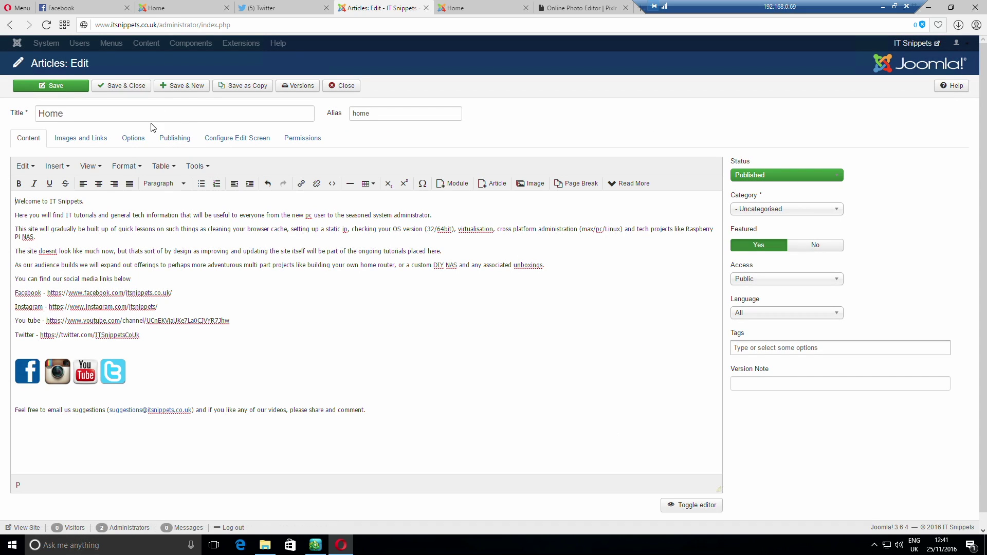
Save and close the Home article, then reload the live Home page to show the linked icons
left_click(122, 88)
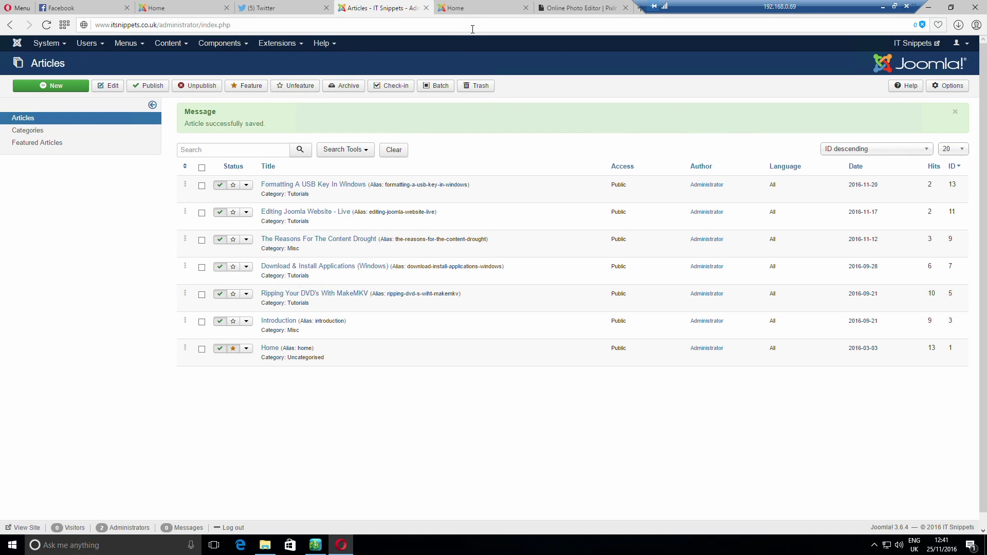
left_click(469, 10)
right_click(499, 208)
left_click(550, 239)
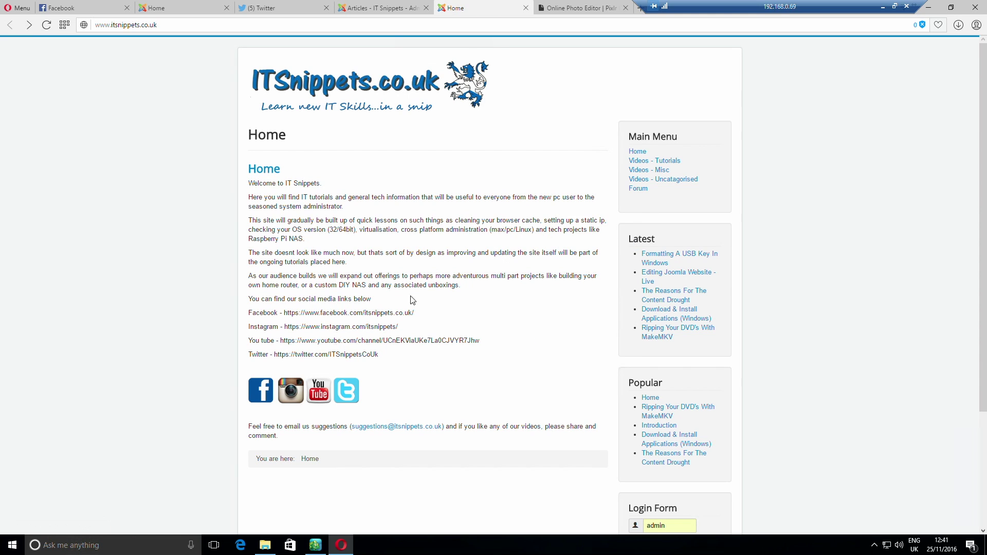
left_click(291, 391)
left_click(346, 390)
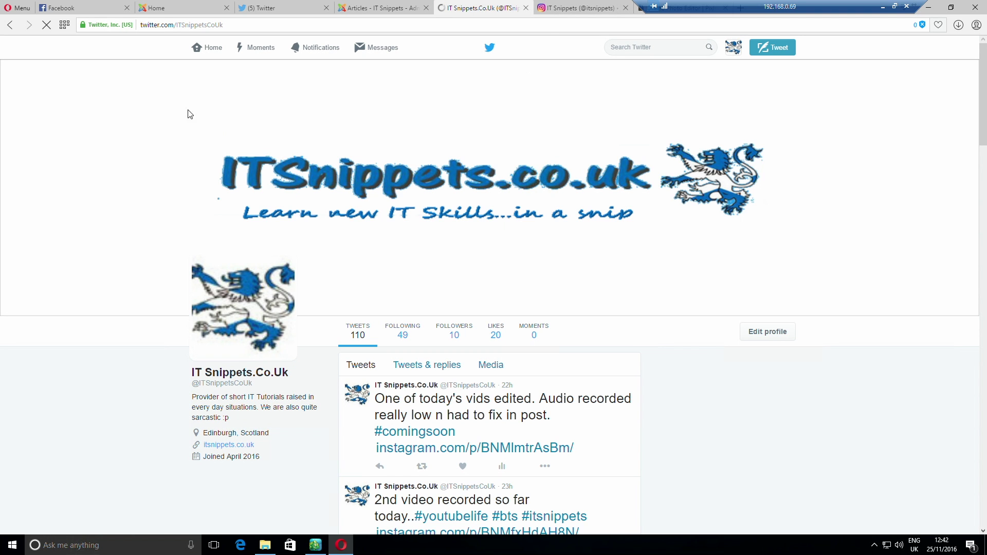
left_click(10, 25)
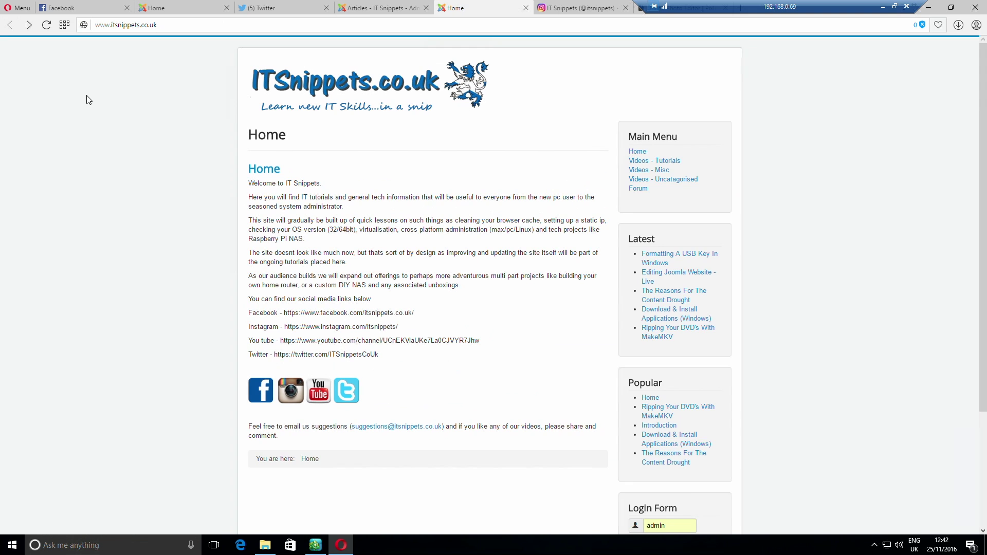
left_click(571, 11)
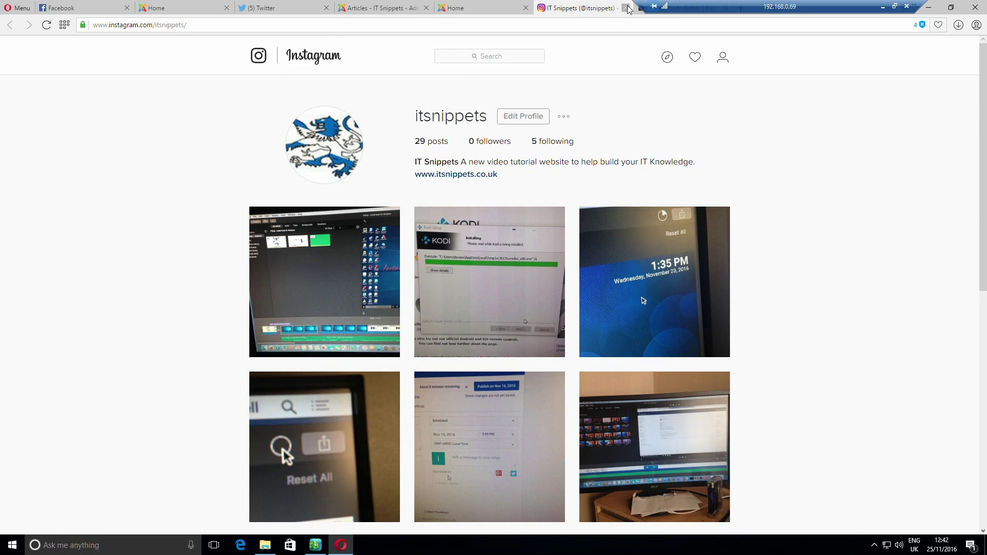
left_click(626, 8)
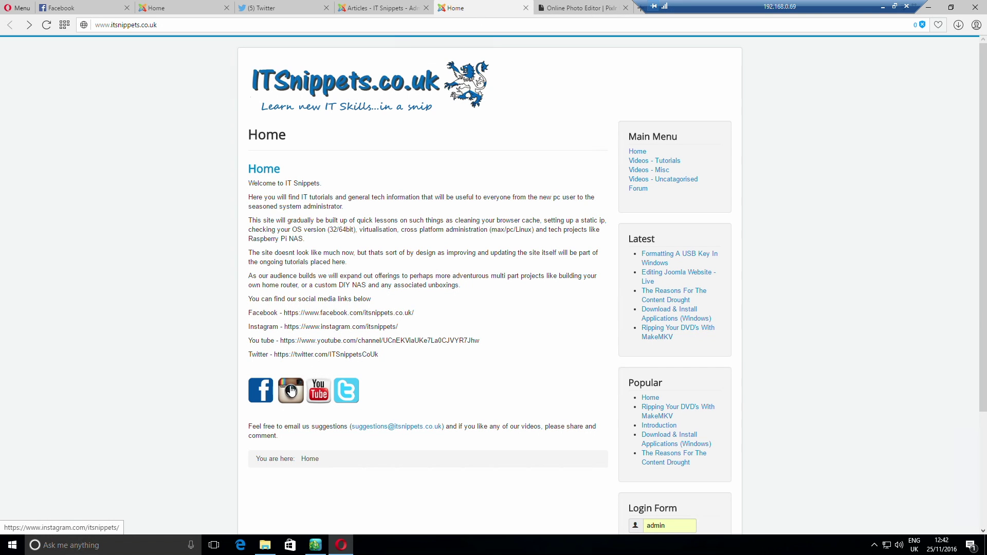
left_click(319, 392)
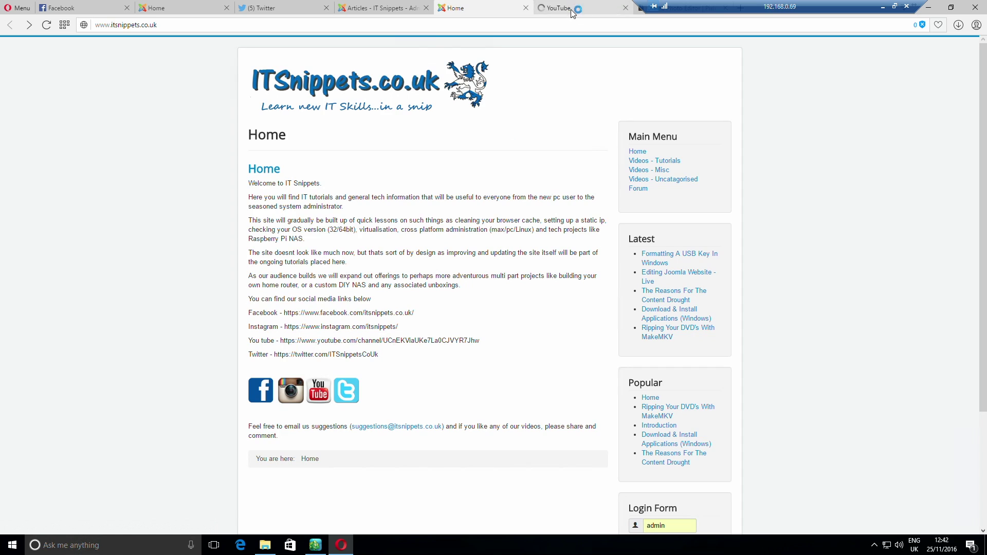
left_click(607, 13)
left_click(625, 8)
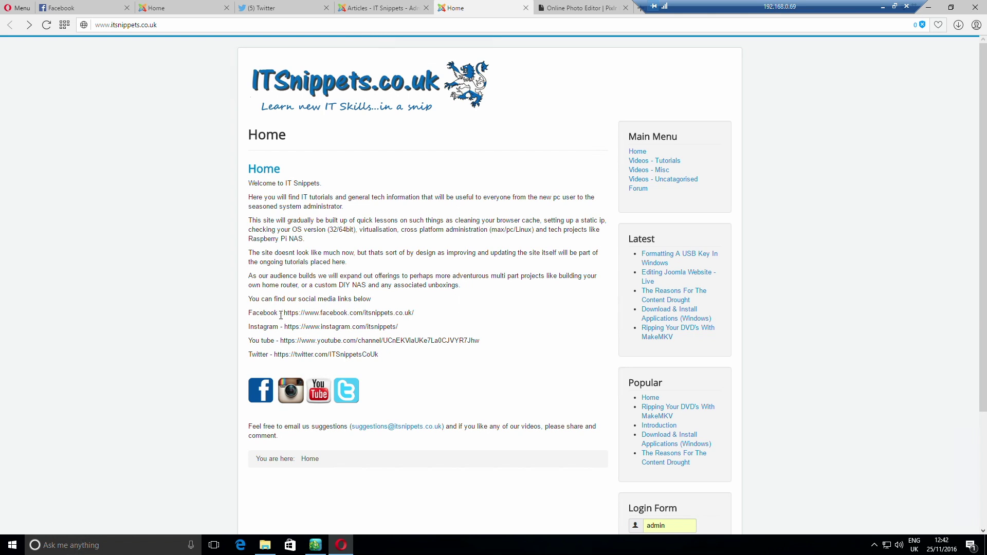
left_click(244, 548)
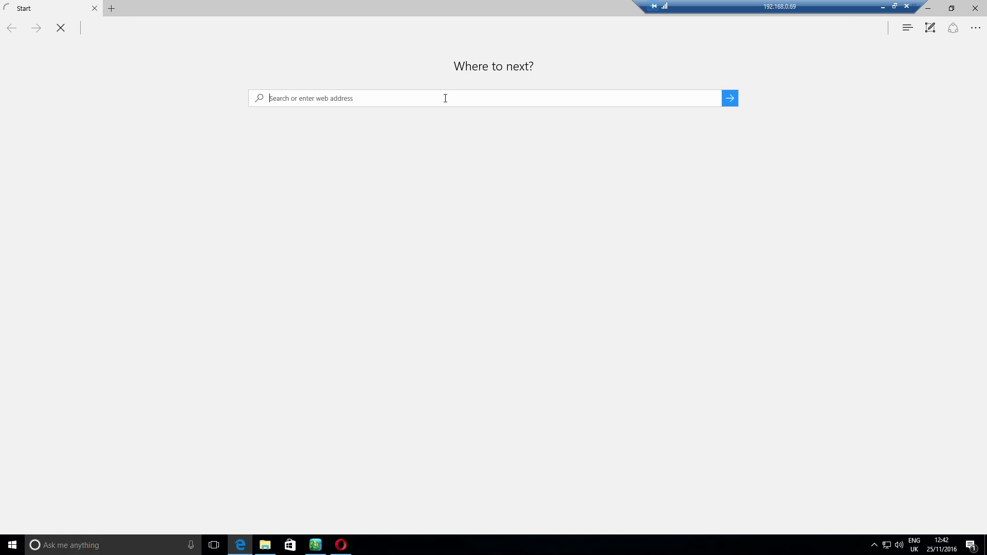
type("www.y")
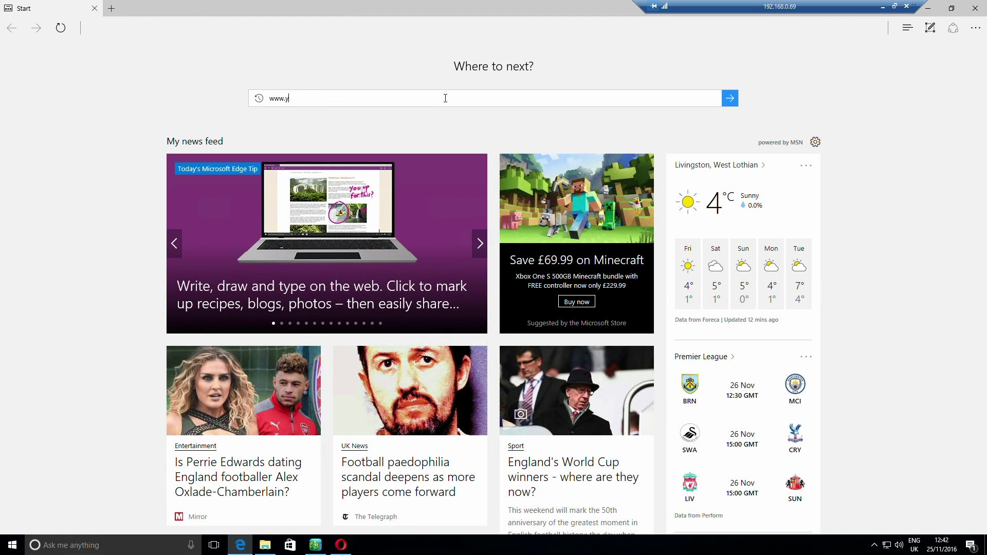
type("o")
key("Down")
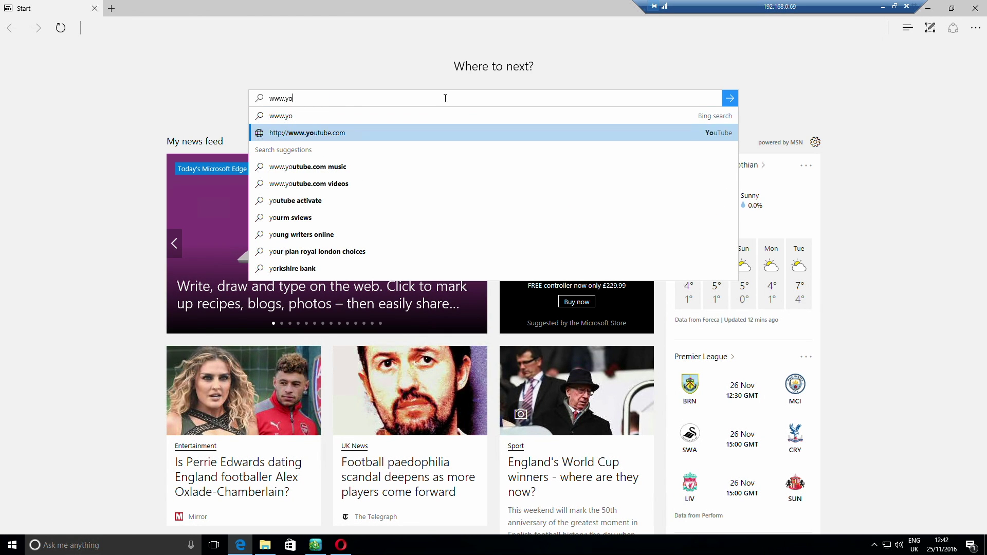
key("Return")
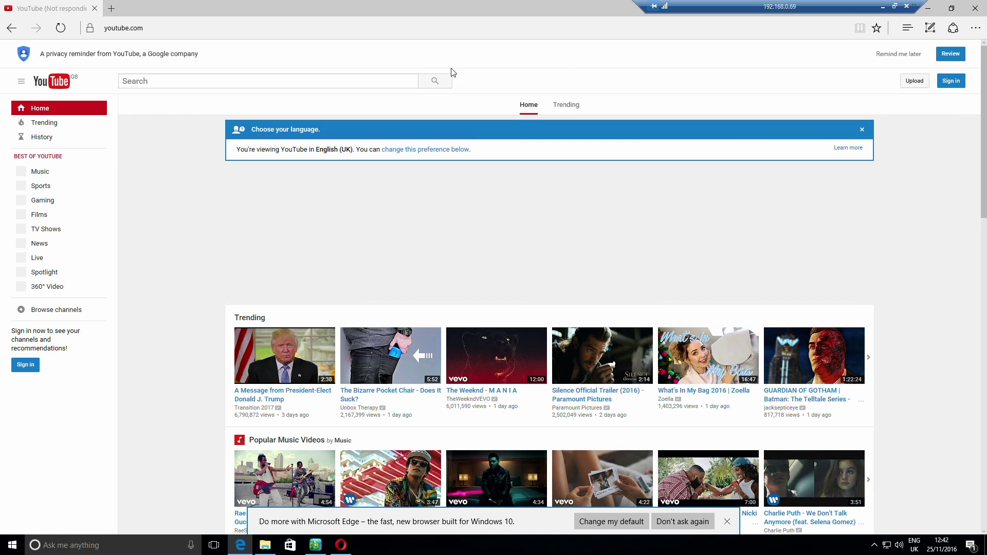
left_click(975, 8)
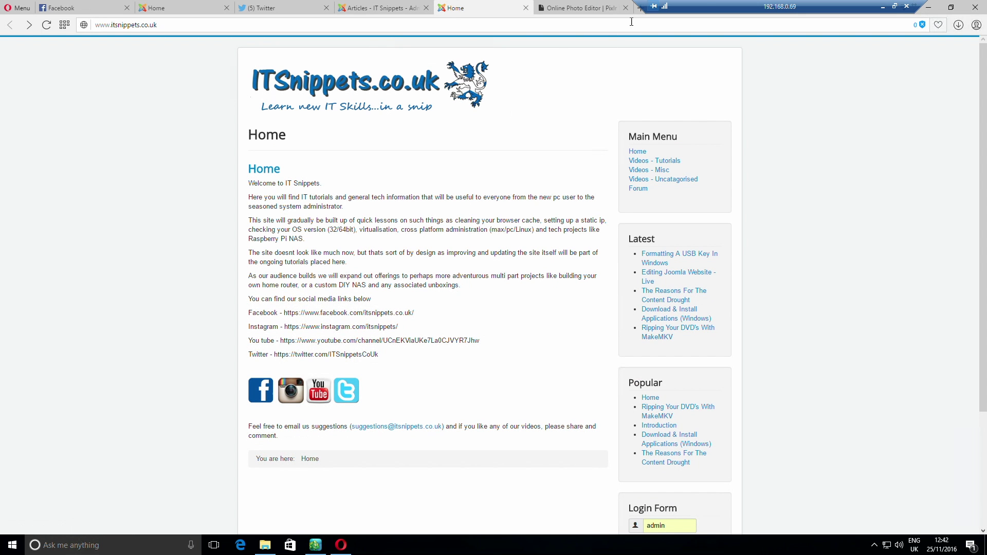
Open youtube.com in a new tab and go to the ITSnippets.co.uk channel page
left_click_drag(712, 6, 322, 6)
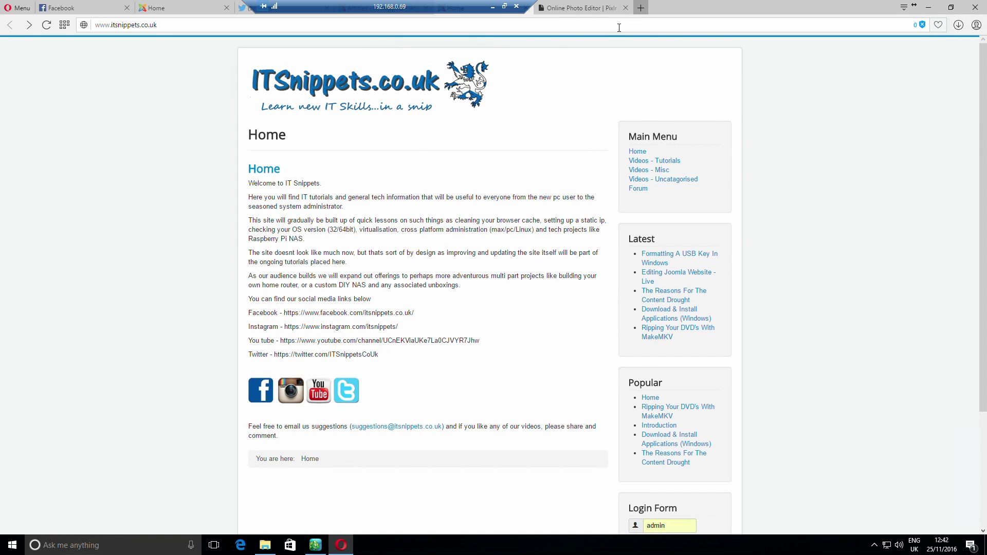
left_click(640, 8)
left_click(610, 29)
type("www.you")
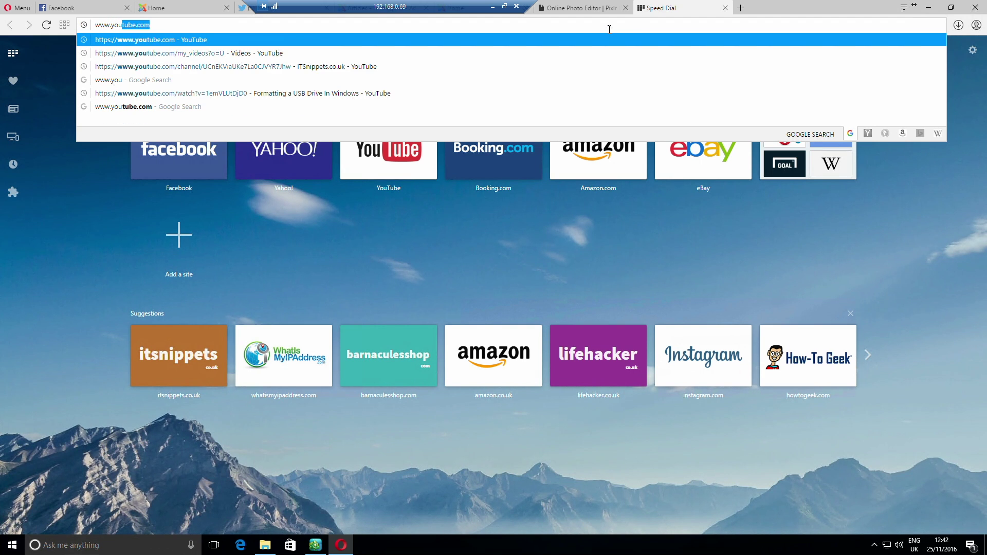
key("Return")
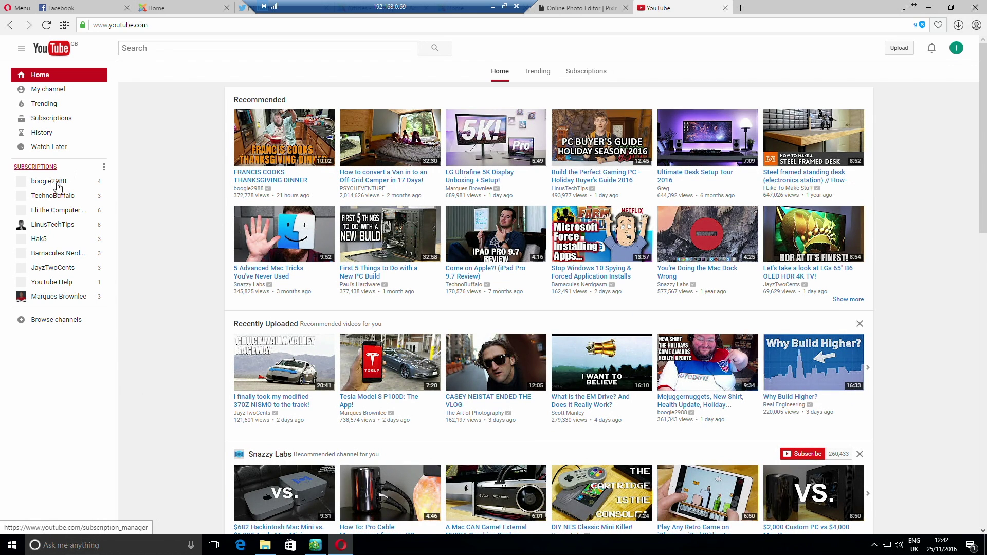
left_click(54, 92)
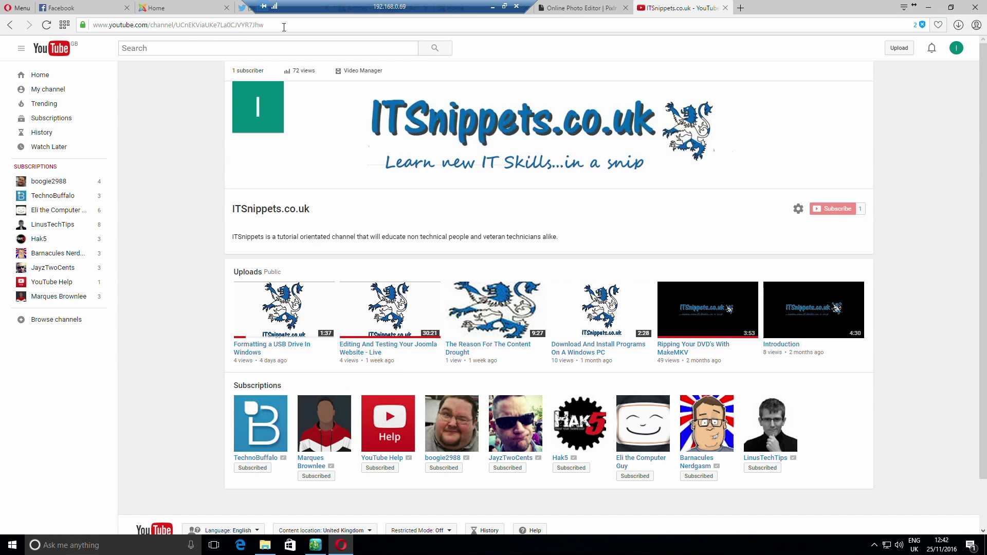
Select the channel page's web address, then close the YouTube tab
left_click(283, 27)
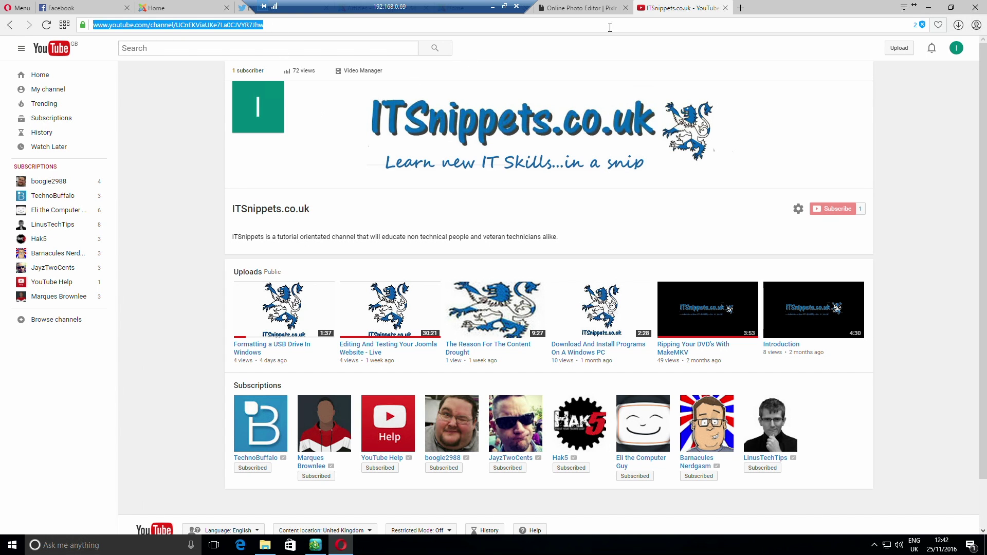
left_click(725, 8)
left_click_drag(395, 14, 703, 14)
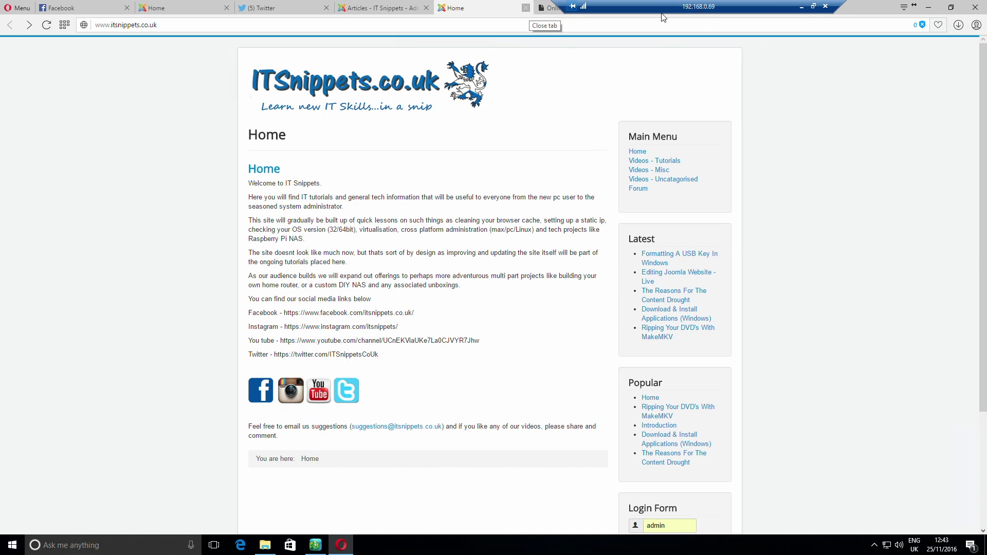
Open the Home article in Joomla and view its HTML source code
left_click(373, 10)
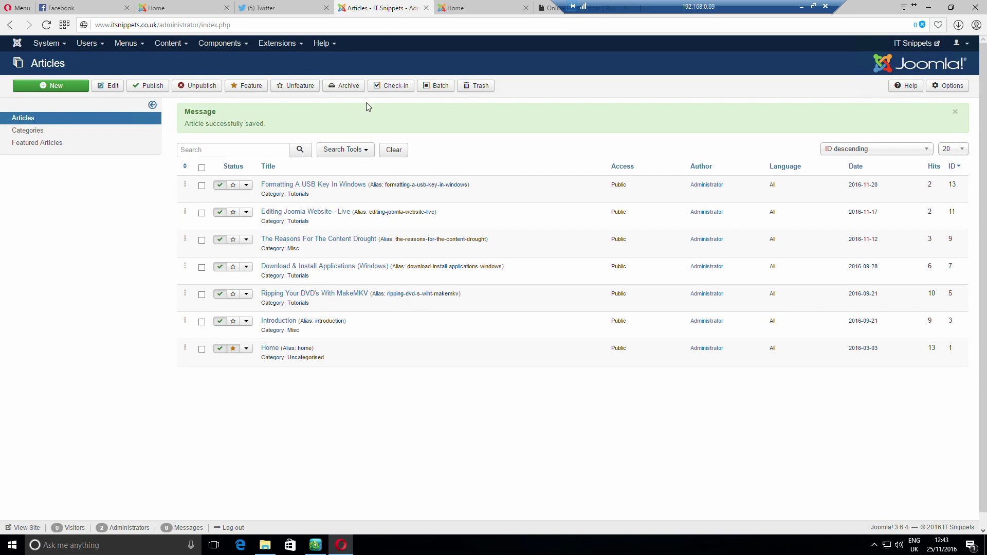
left_click(269, 348)
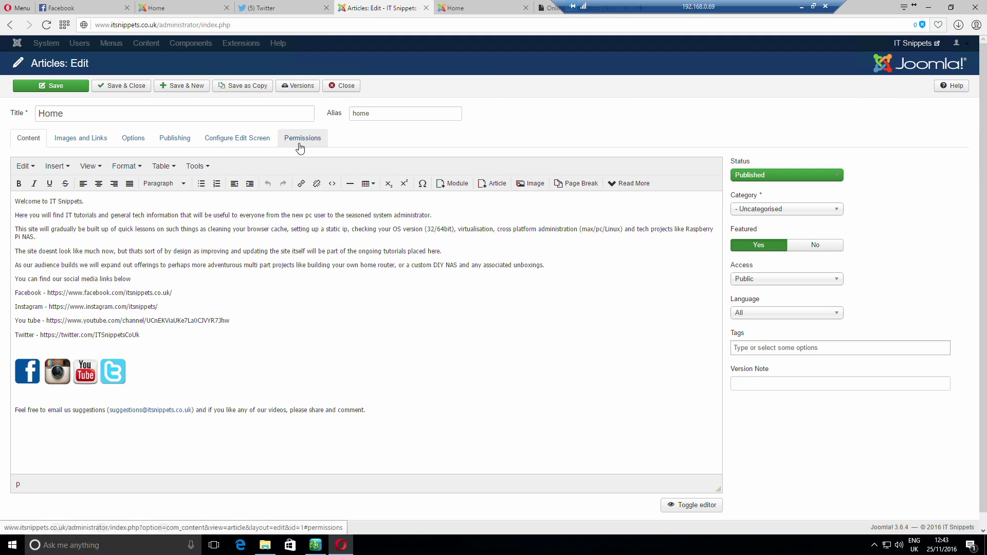
left_click(198, 166)
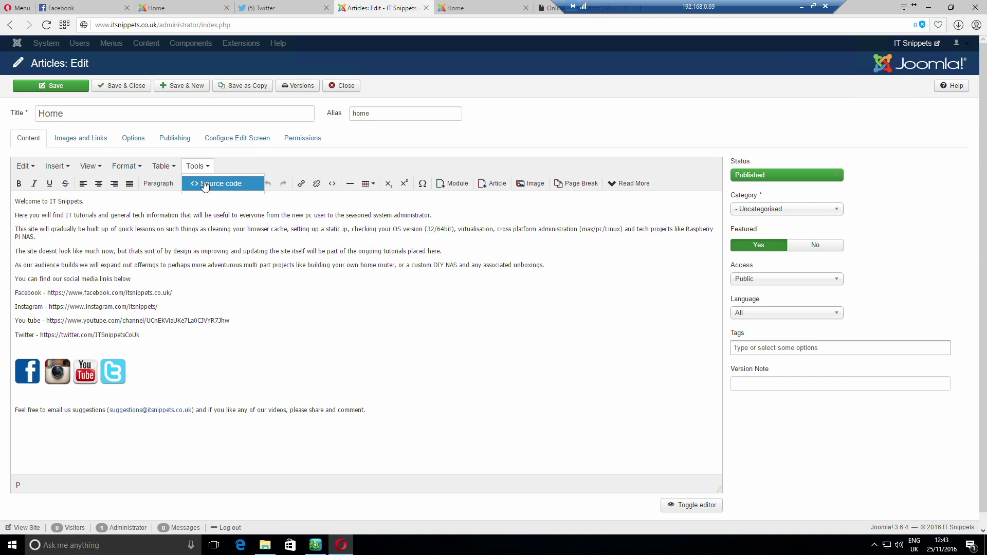
left_click(210, 185)
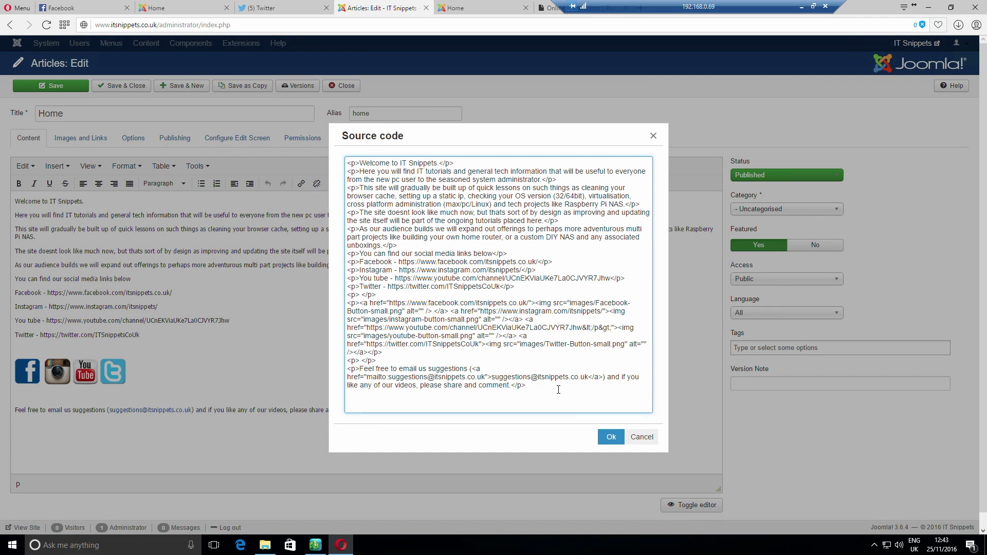
Replace the broken YouTube href with the clean channel URL, apply it, and save and close
left_click(607, 327)
key("shift+Left")
key("shift+Left")
key("shift+Left")
key("shift+Left")
key("shift+Left")
key("shift+Left")
key("shift+Left")
key("shift+Left")
key("shift+Left")
key("shift+Left")
key("shift+Left")
key("shift+Left")
key("shift+Left")
key("shift+Left")
key("shift+Left")
key("shift+Left")
key("shift+Left")
key("shift+Left")
key("shift+Left")
key("shift+Left")
key("shift+Left")
key("shift+Left")
key("shift+Left")
key("shift+Left")
key("shift+Left")
key("shift+Left")
key("shift+Left")
key("shift+Left")
key("shift+Left")
key("shift+Left")
key("shift+Left")
key("shift+Left")
key("shift+Left")
key("shift+Left")
key("shift+Left")
key("shift+Left")
key("shift+Left")
key("shift+Left")
key("shift+Left")
key("shift+Left")
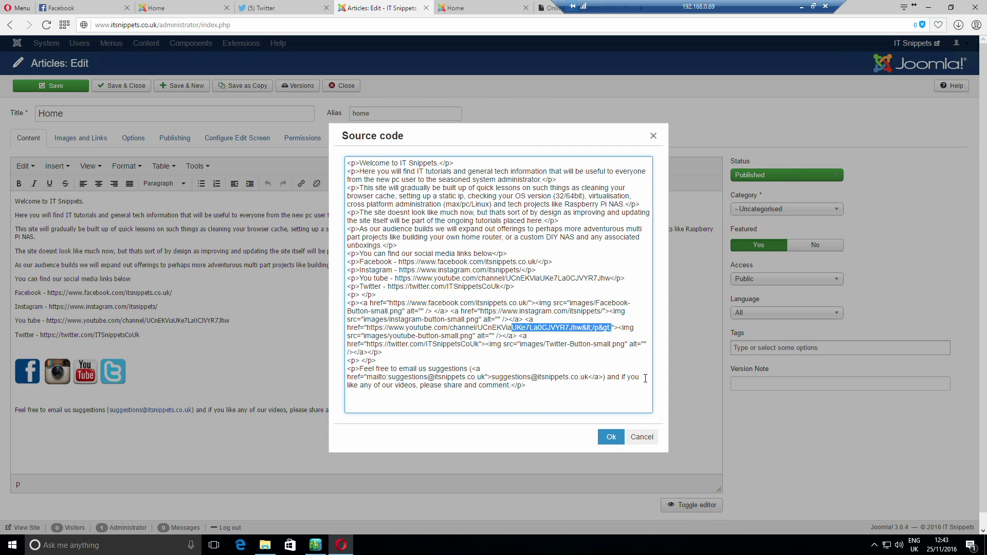
key("shift+Left")
key("shift+Left")
key("shift+Left")
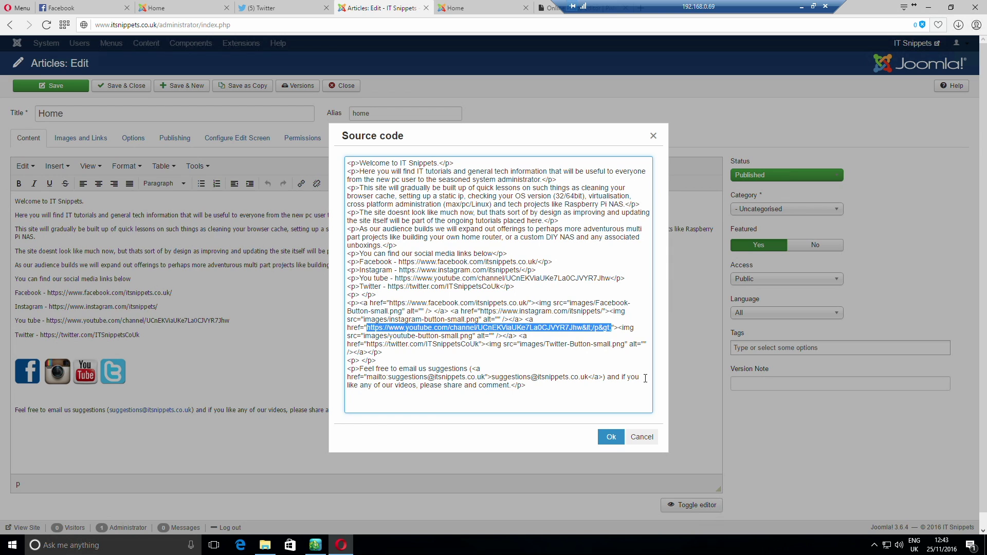
type("https://www.youtube.com/channel/UCnEKViaUKe7La0CJVYR7Jhw")
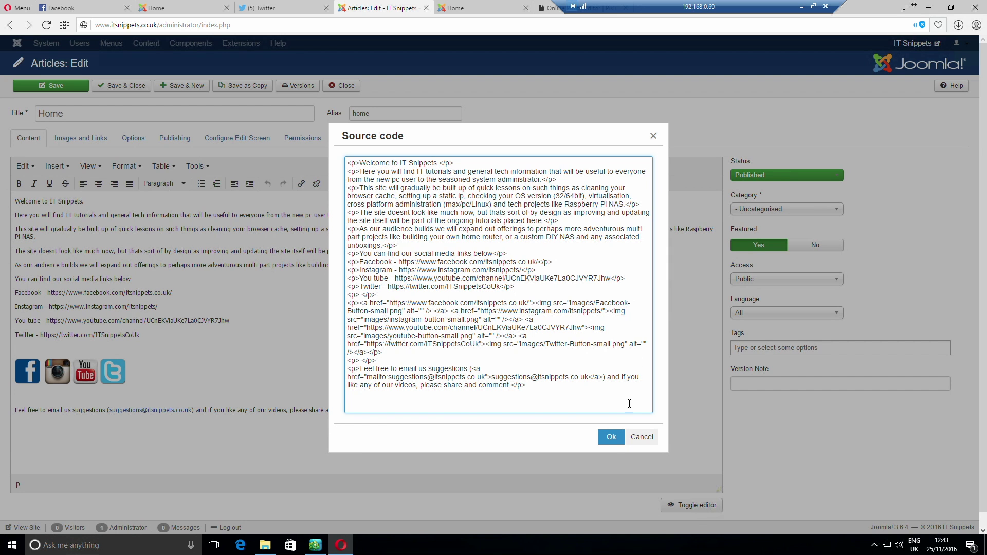
left_click(612, 437)
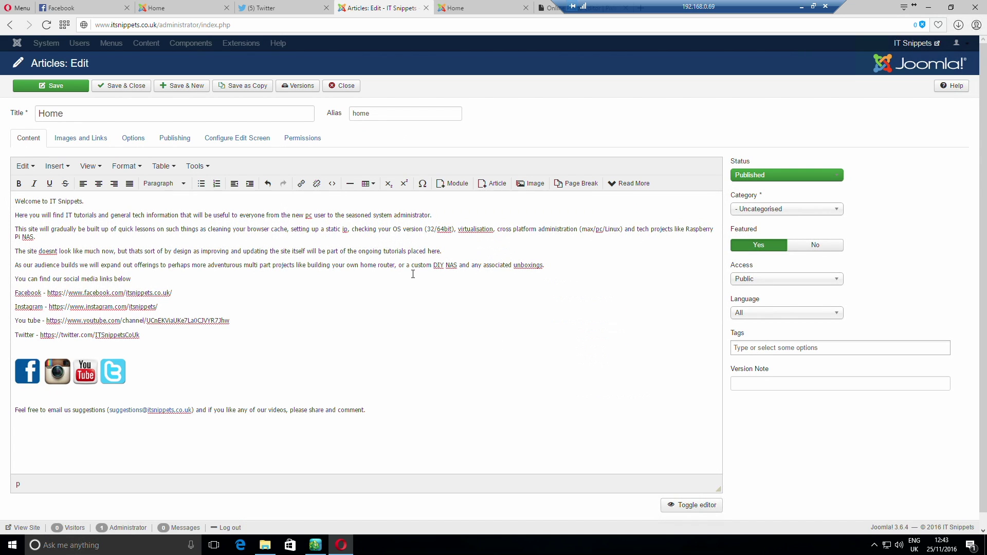
left_click(149, 90)
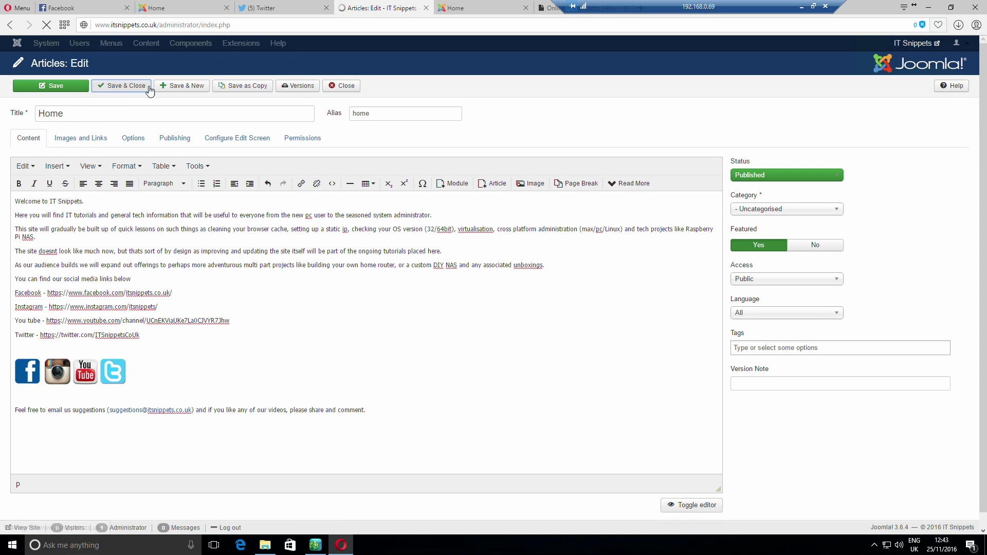
Reload the live Home page, confirm the YouTube icon opens the channel, then return to the articles list
left_click(486, 9)
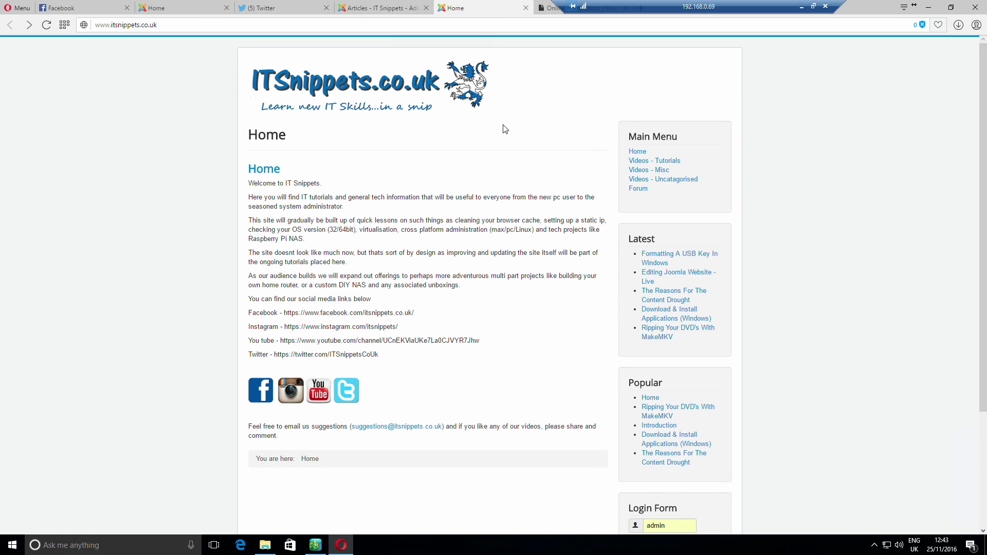
right_click(511, 129)
left_click(557, 157)
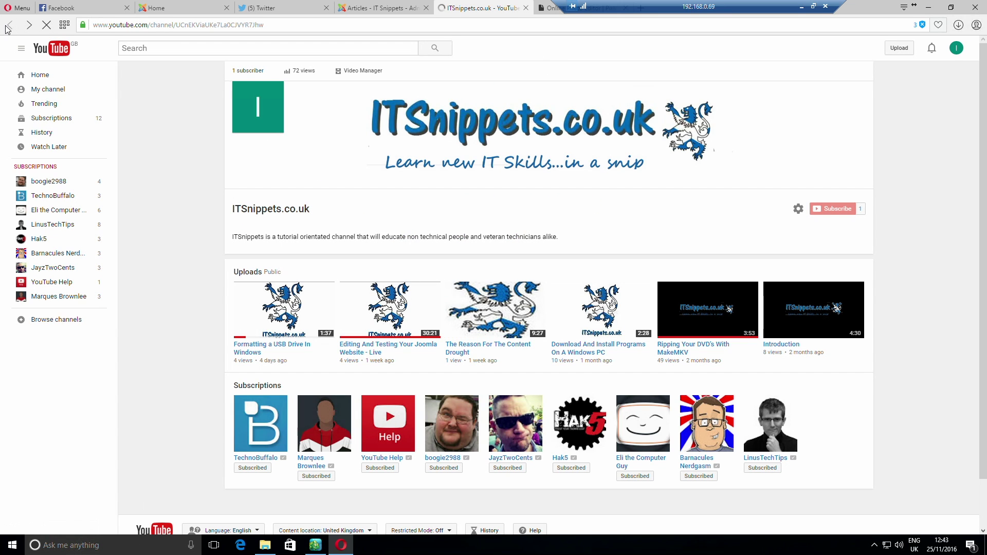
left_click(7, 27)
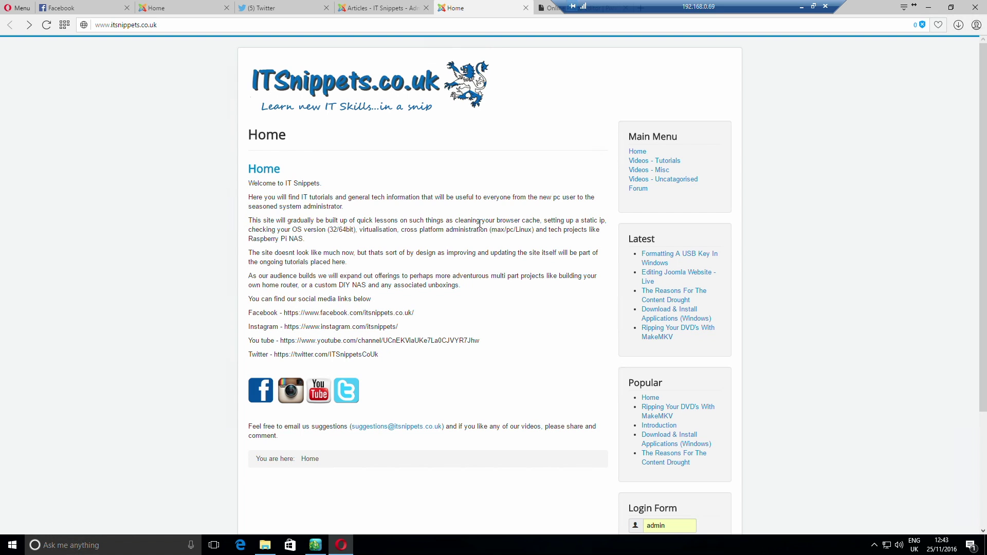
left_click(383, 8)
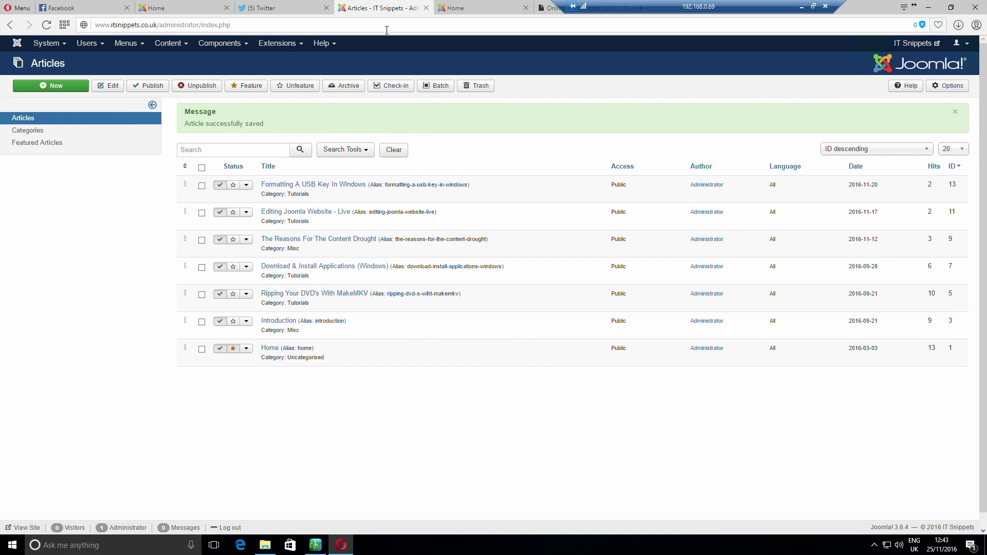
Delete the Facebook, Instagram, YouTube and Twitter URL lines from the Home article and save it
left_click(270, 350)
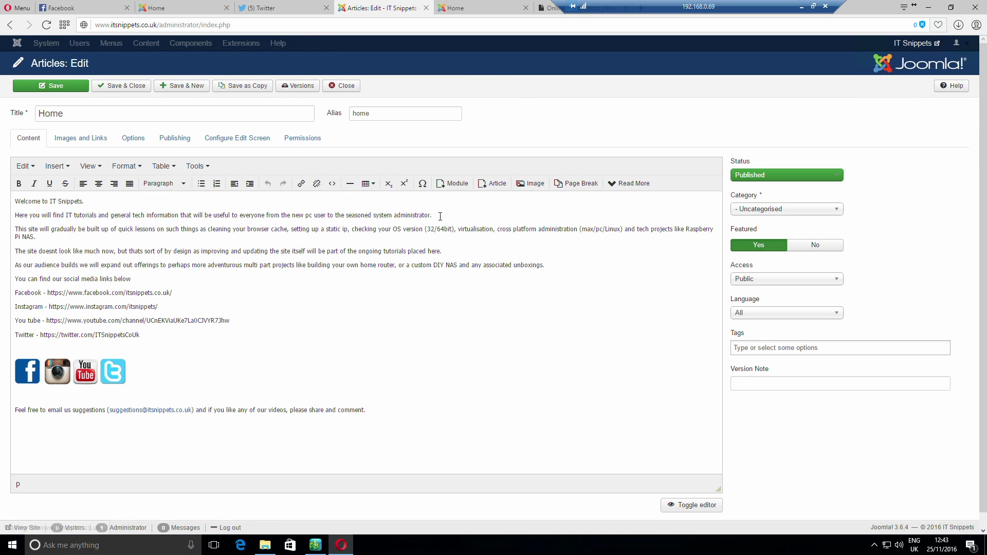
left_click(159, 344)
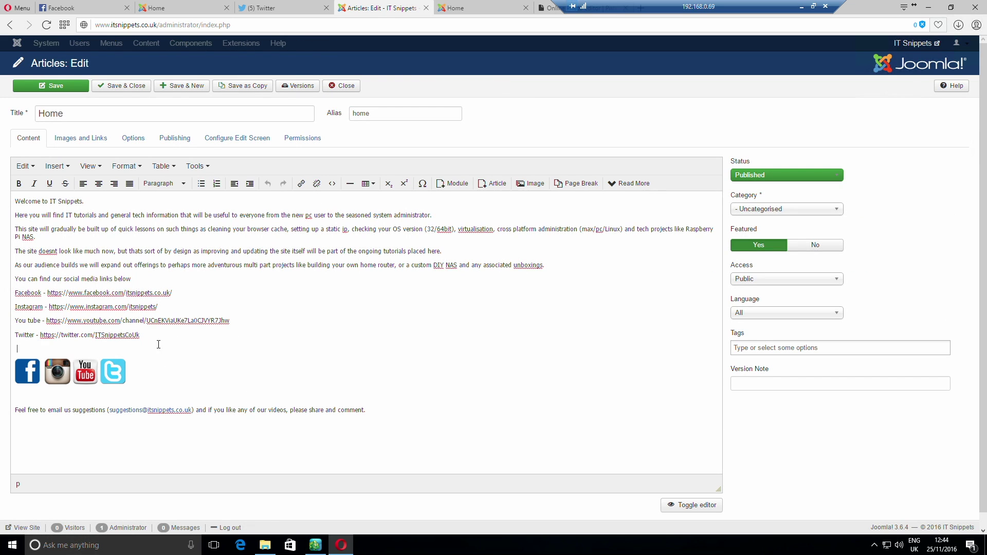
left_click_drag(160, 342, 2, 290)
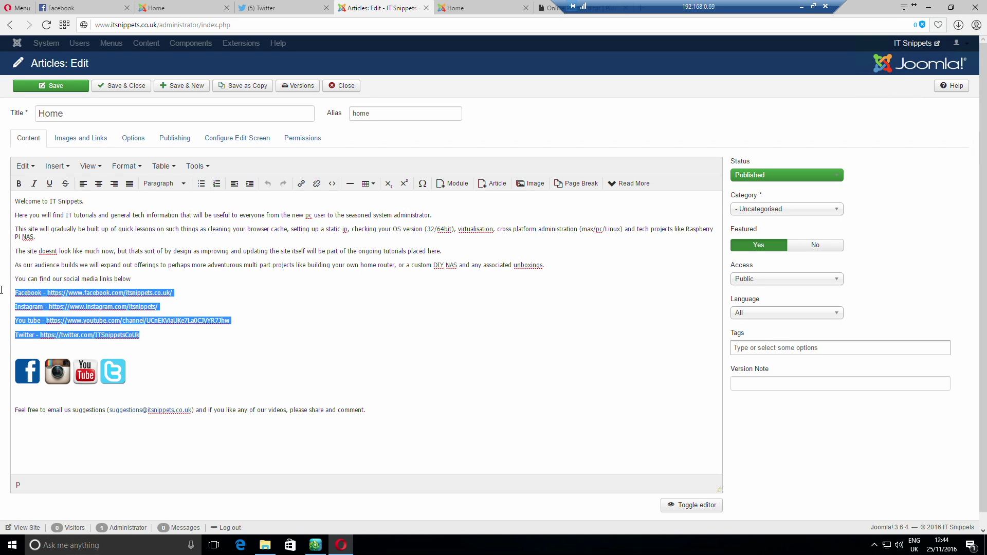
key("Delete")
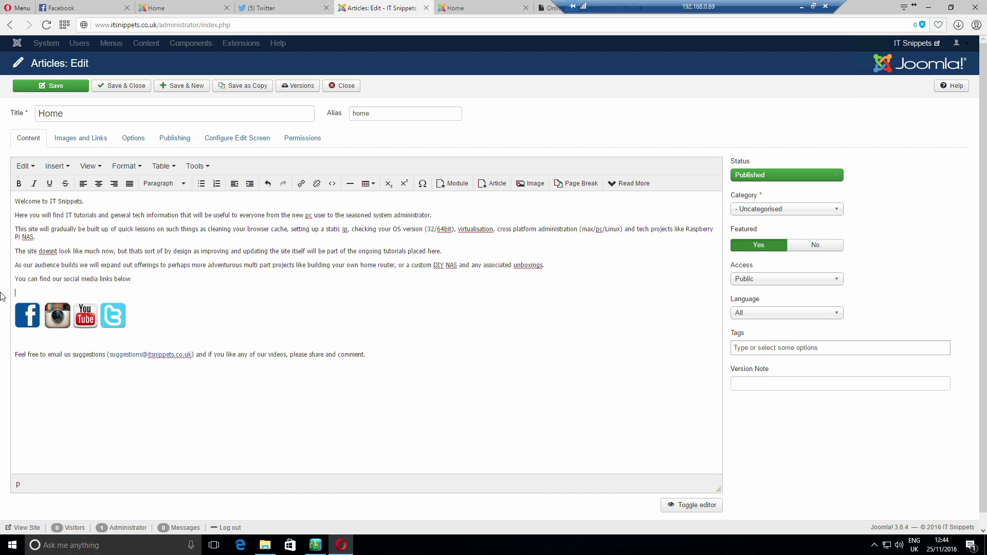
key("Delete")
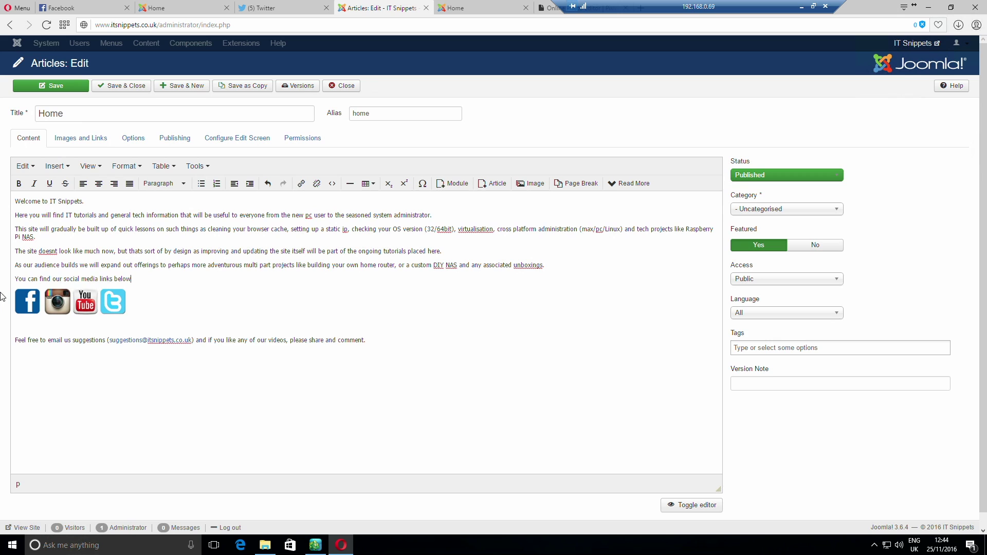
left_click(121, 86)
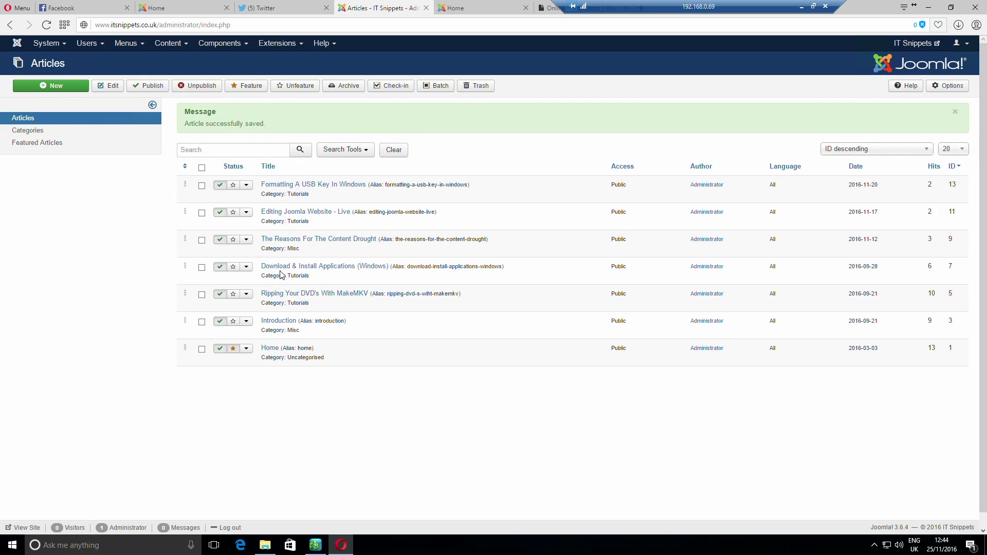
Reload the live Home page to confirm only the social icons remain
left_click(463, 10)
right_click(482, 183)
left_click(514, 200)
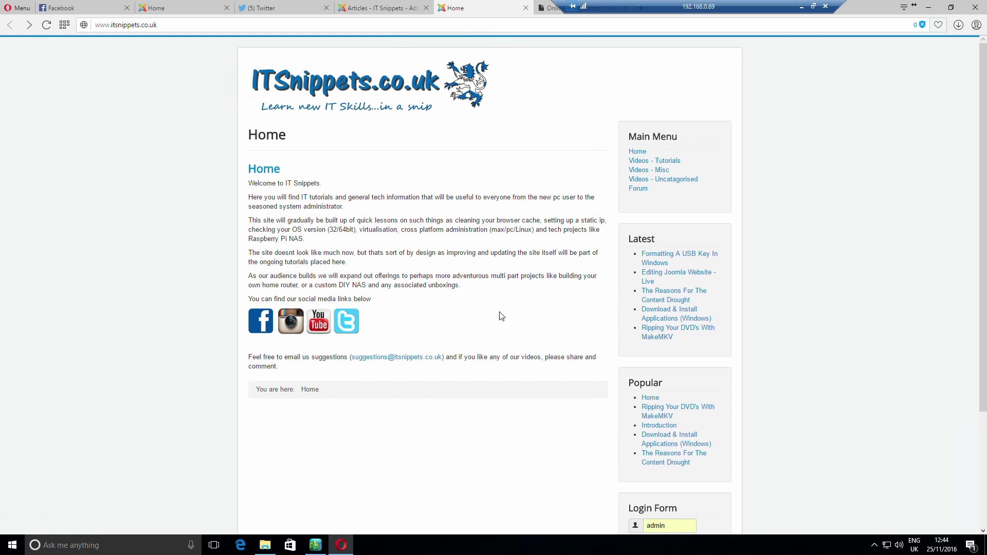